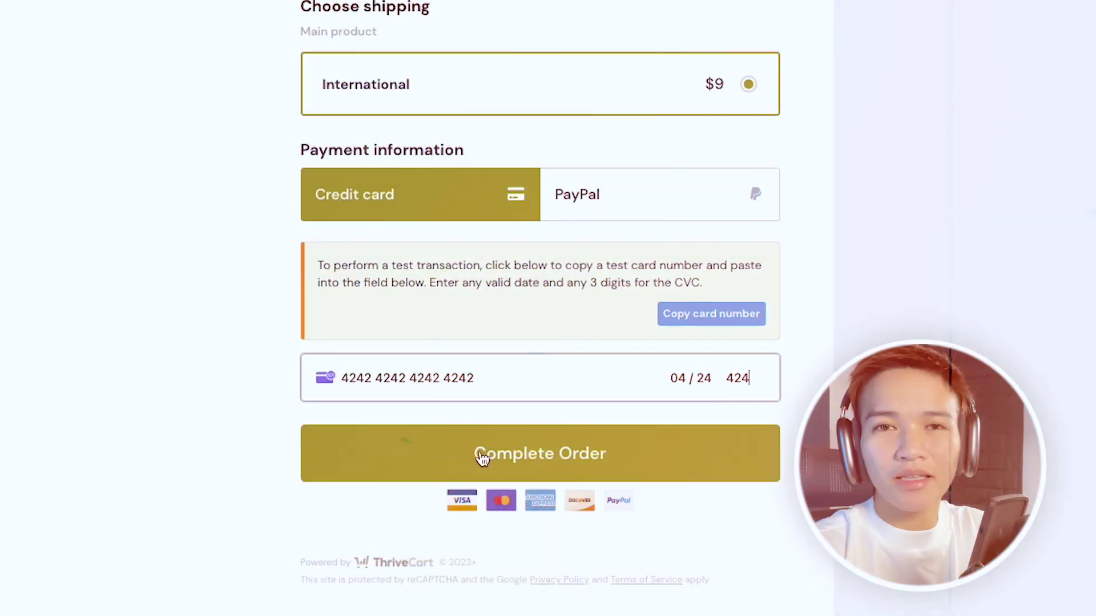
Step: Complete the test order, then switch the Physical Book product to Test mode and copy its checkout URL
{"action": "left_click", "coordinate": [479, 472]}
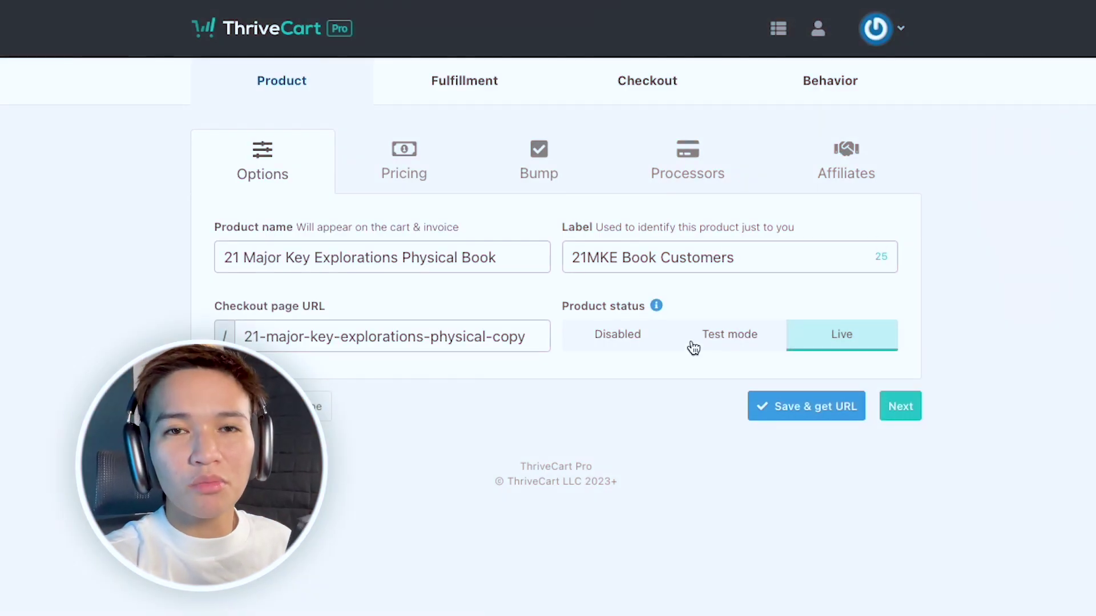
{"action": "left_click", "coordinate": [725, 340]}
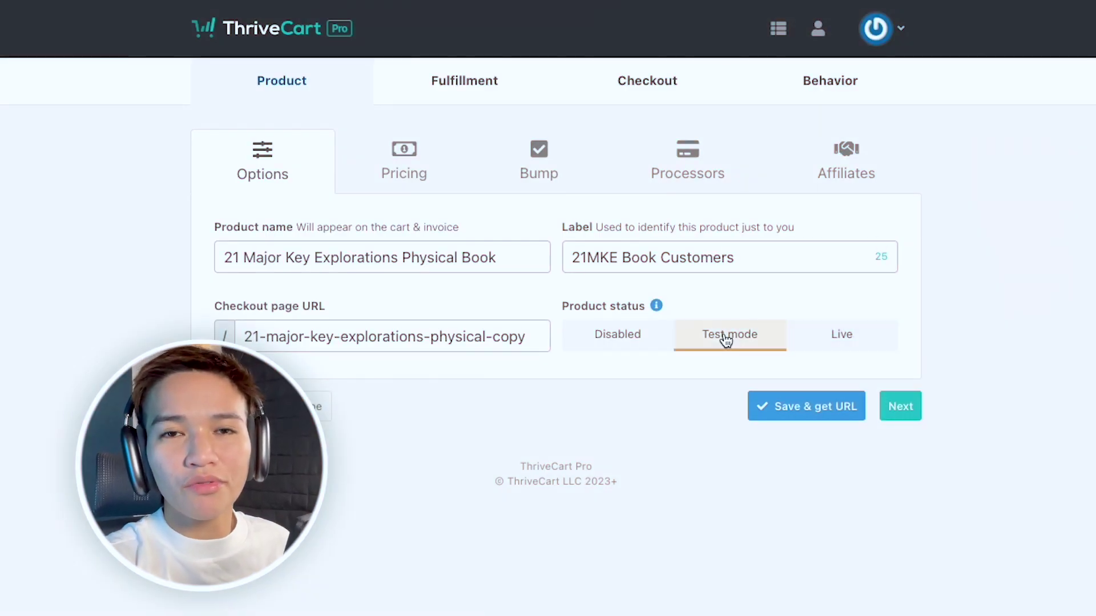
{"action": "left_click", "coordinate": [835, 417]}
{"action": "left_click", "coordinate": [871, 468]}
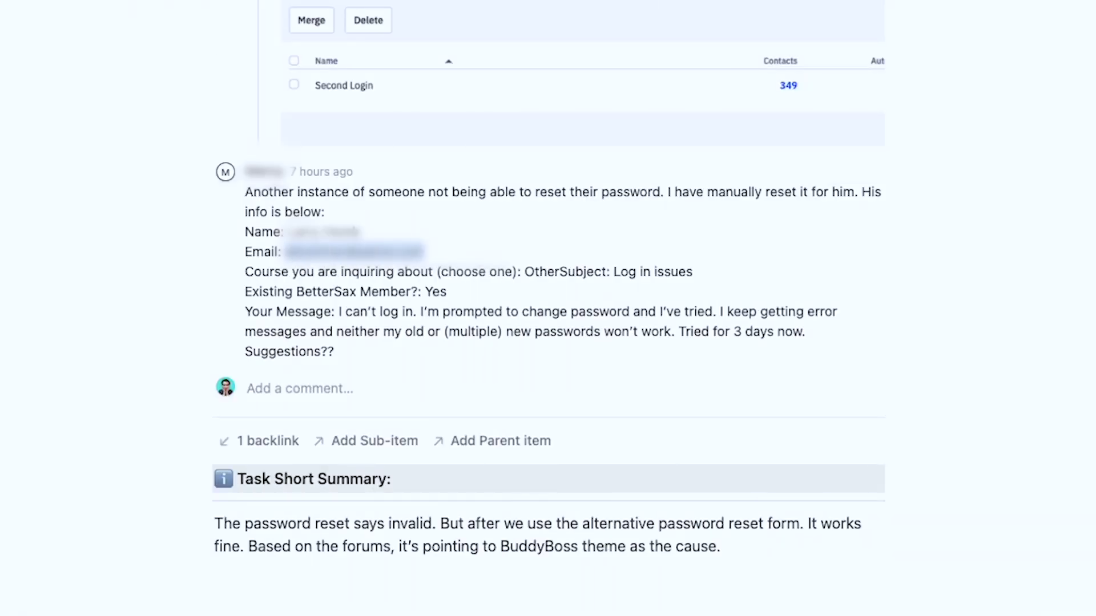
Step: Reload the customer's WP Fusion activity log, then return to the ThriveCart products list
{"action": "left_click", "coordinate": [200, 22]}
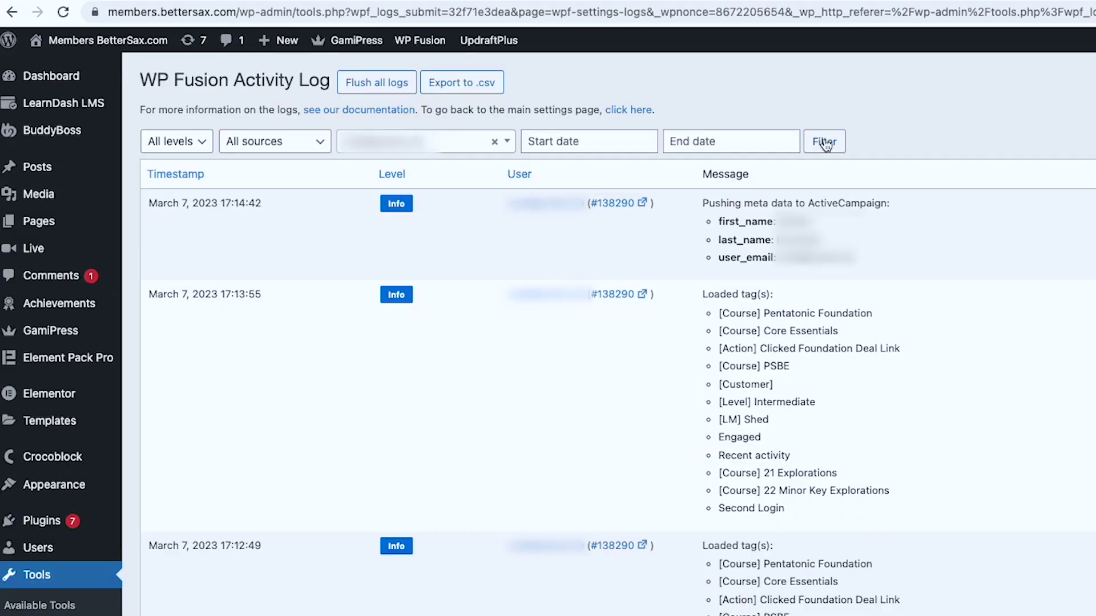
{"action": "left_click", "coordinate": [824, 143]}
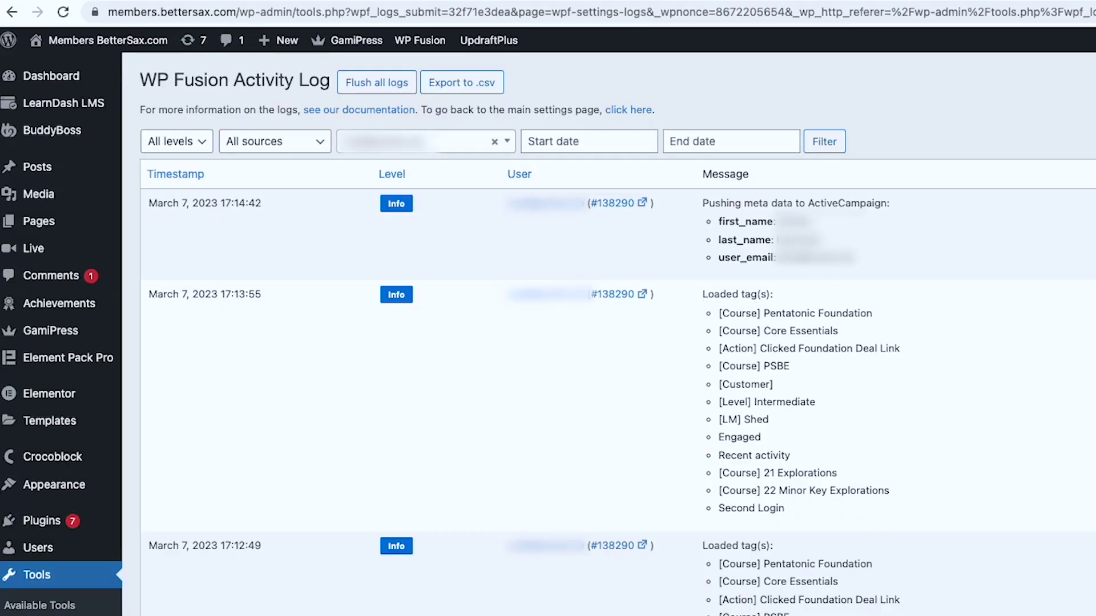
{"action": "left_click", "coordinate": [893, 19]}
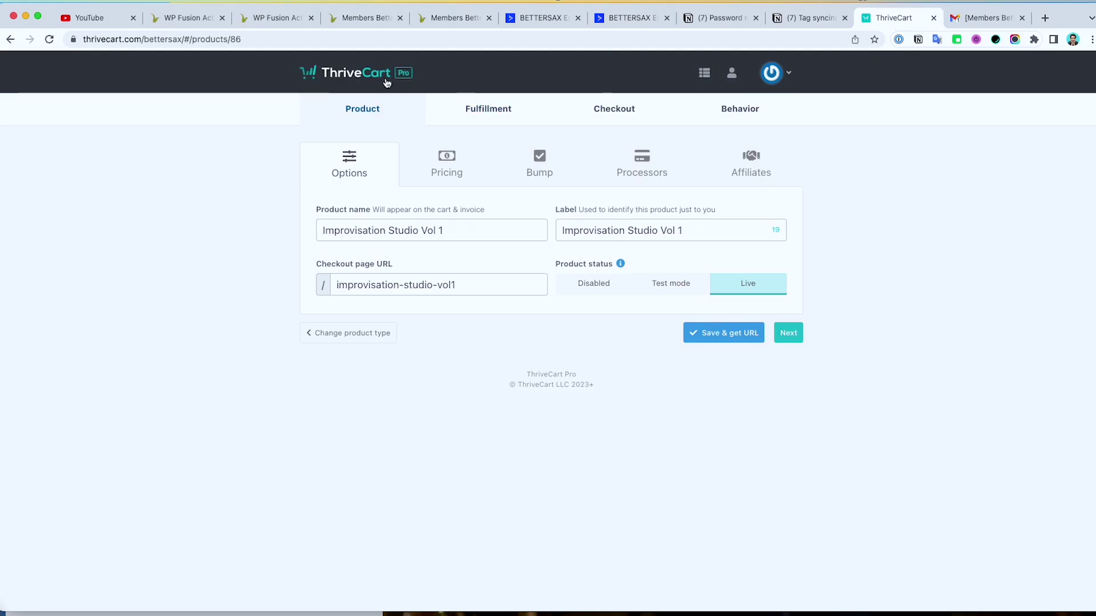
{"action": "left_click", "coordinate": [331, 72]}
Step: Search products for '21', then open the customer's order from the All time transactions list
{"action": "left_click", "coordinate": [457, 156]}
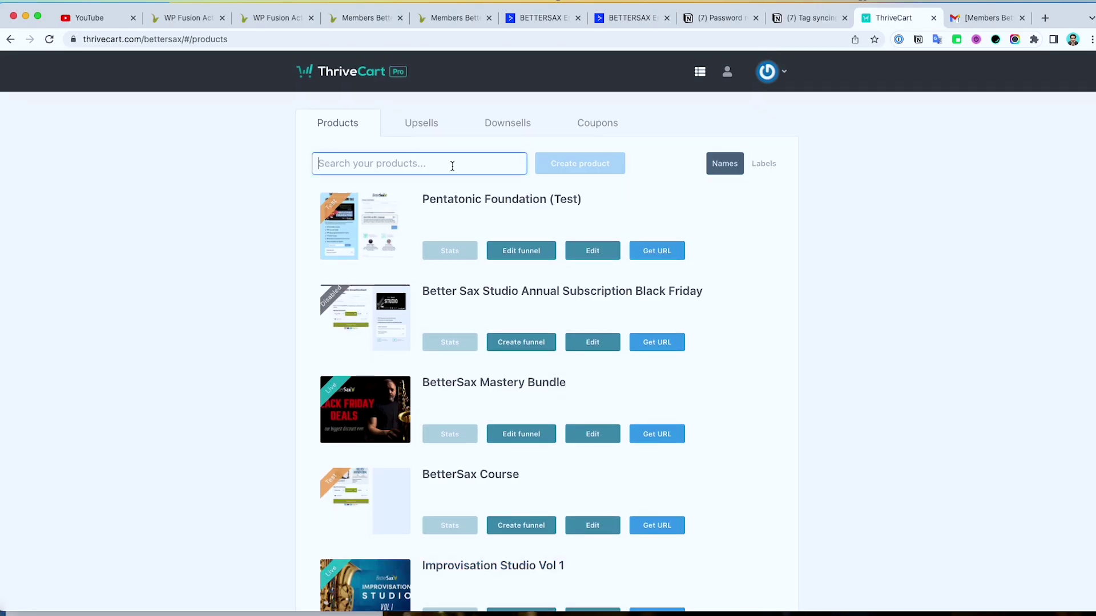
{"action": "type", "text": "21"}
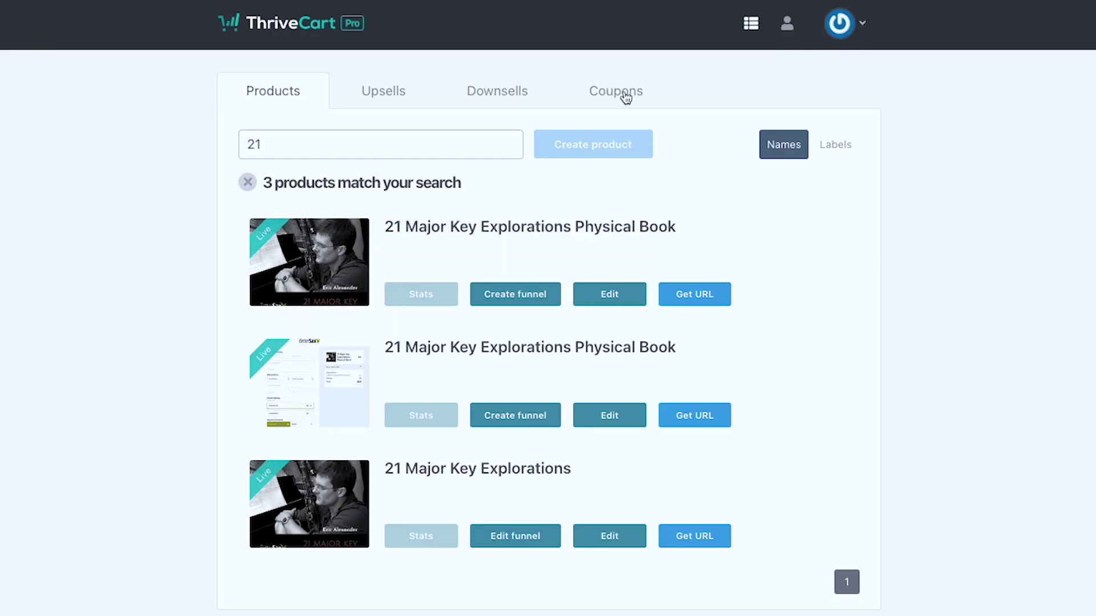
{"action": "left_click", "coordinate": [862, 22]}
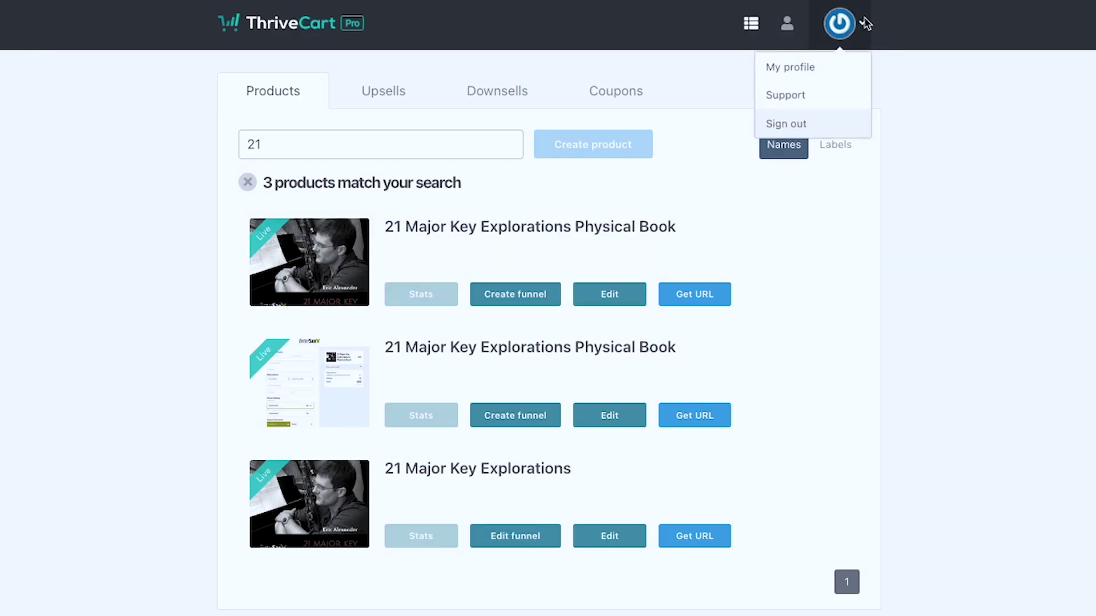
{"action": "left_click", "coordinate": [787, 23]}
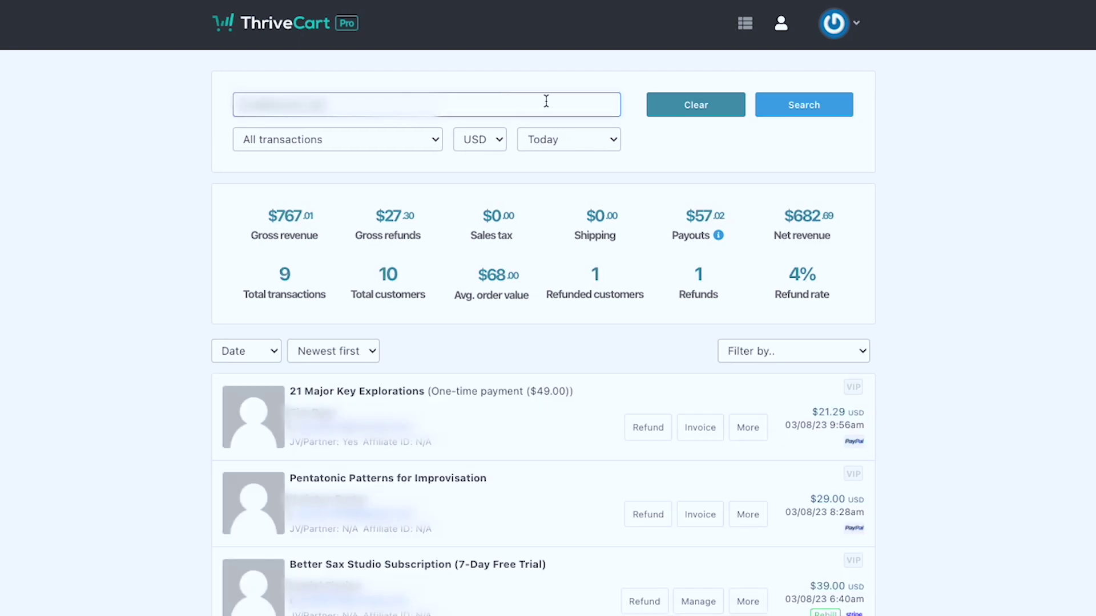
{"action": "left_click", "coordinate": [566, 144]}
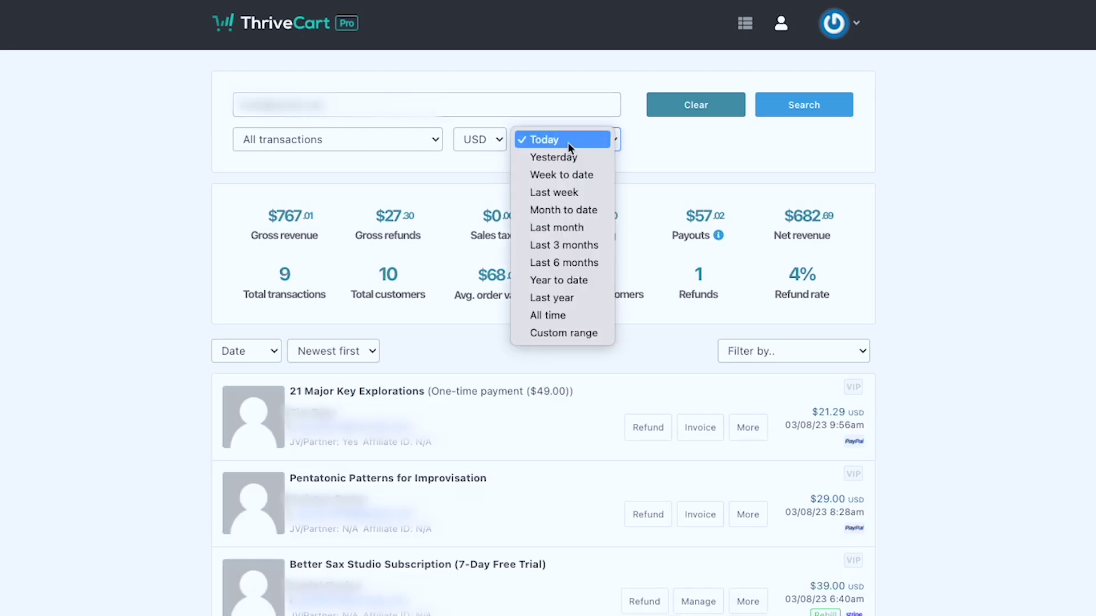
{"action": "left_click", "coordinate": [579, 314]}
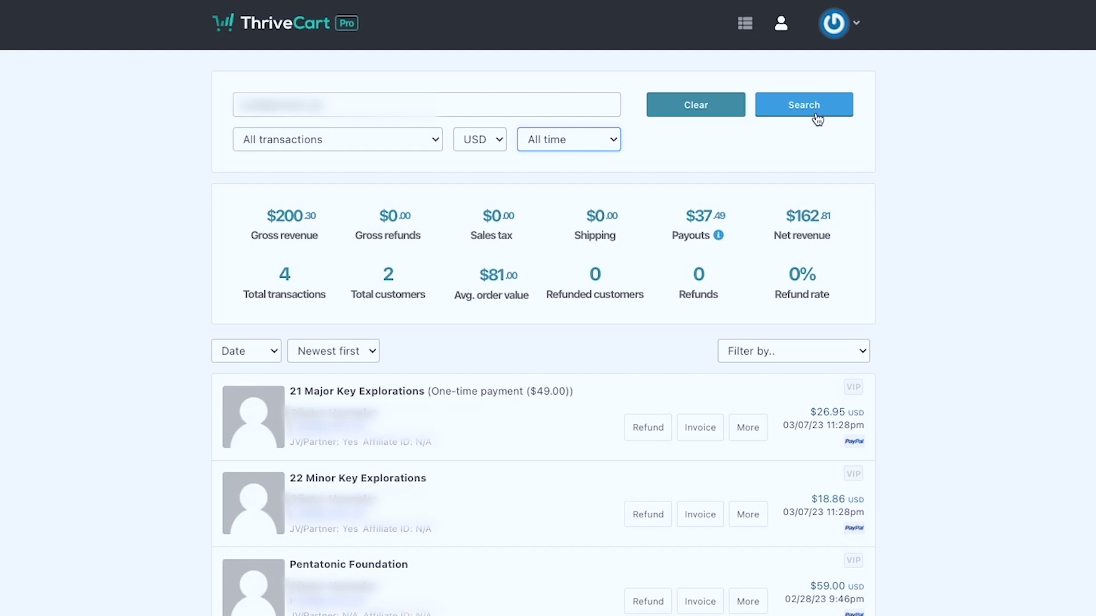
{"action": "scroll", "coordinate": [778, 231], "scroll_direction": "down", "scroll_amount": 1}
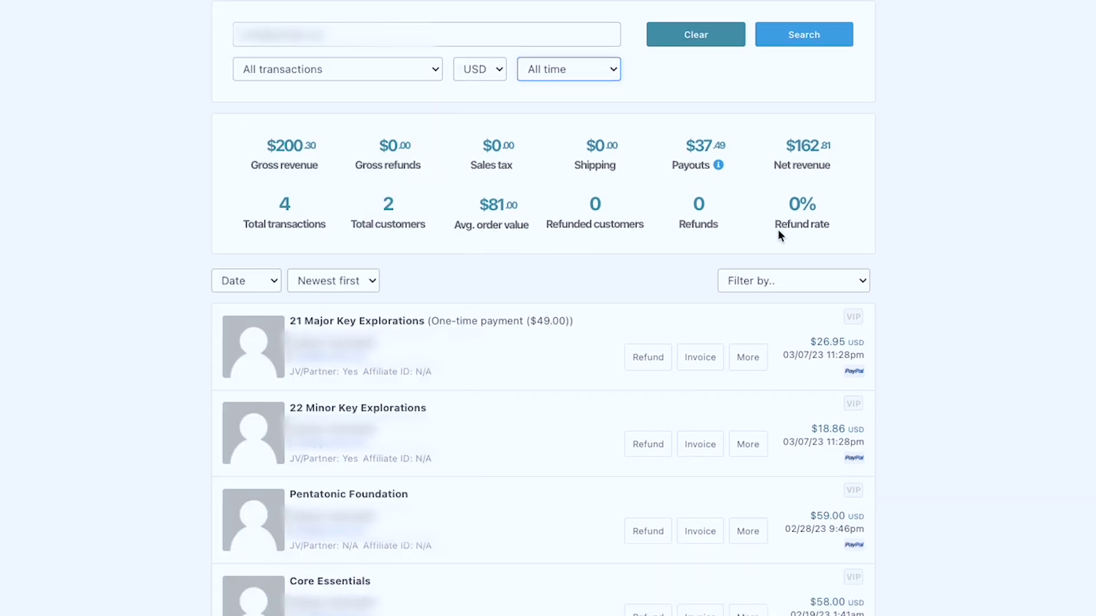
{"action": "left_click", "coordinate": [387, 320]}
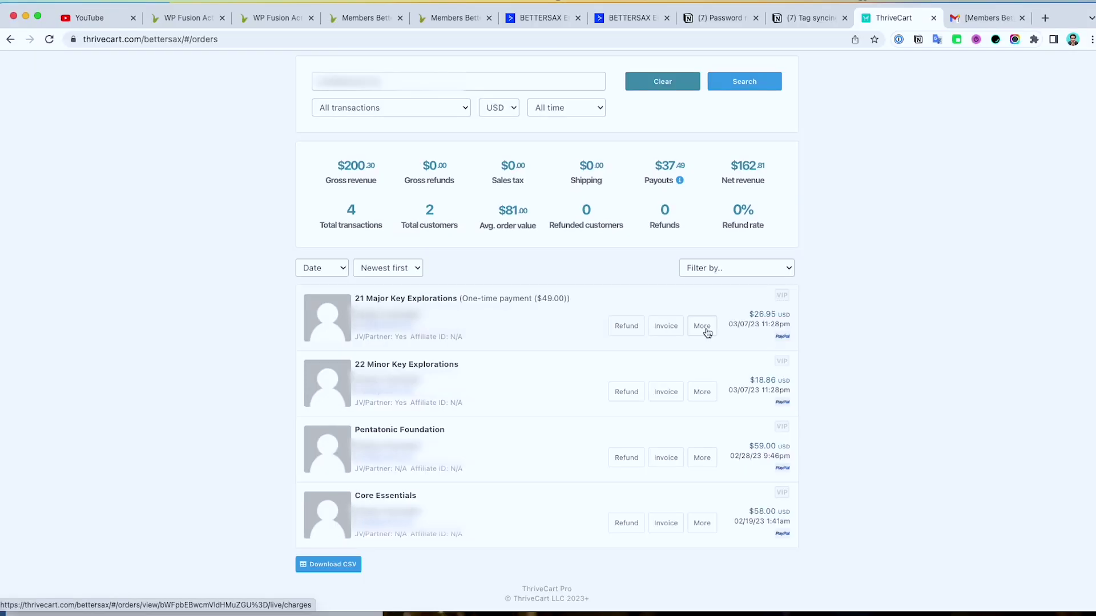
{"action": "left_click", "coordinate": [706, 330]}
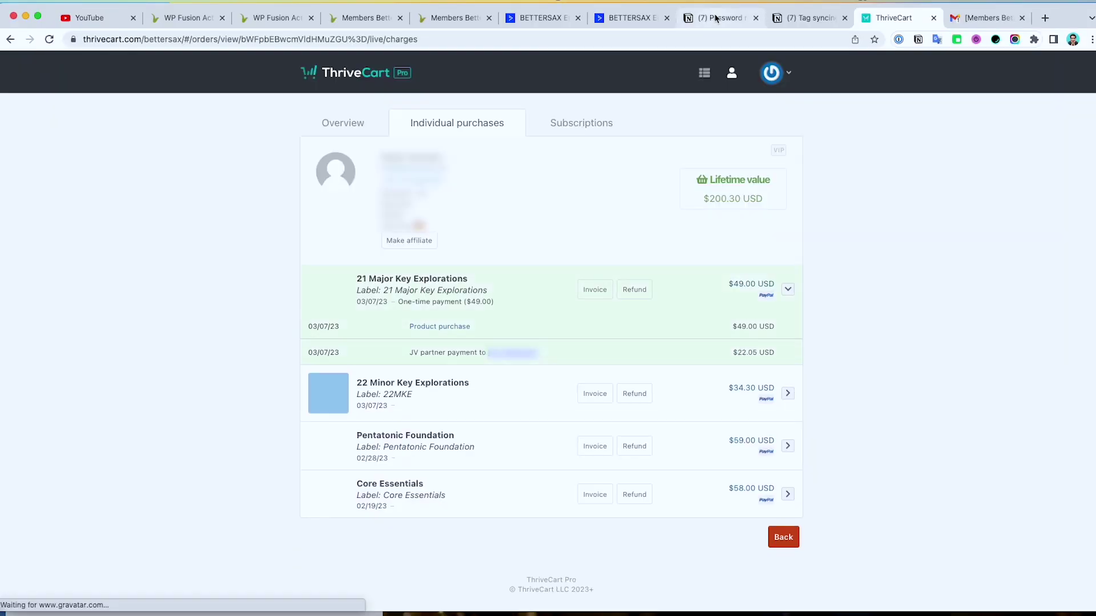
Step: Review the Notion tasks and reset email, and note the March 7th 2023, 03:28pm UTC purchase time
{"action": "left_click", "coordinate": [715, 18]}
{"action": "left_click", "coordinate": [789, 22]}
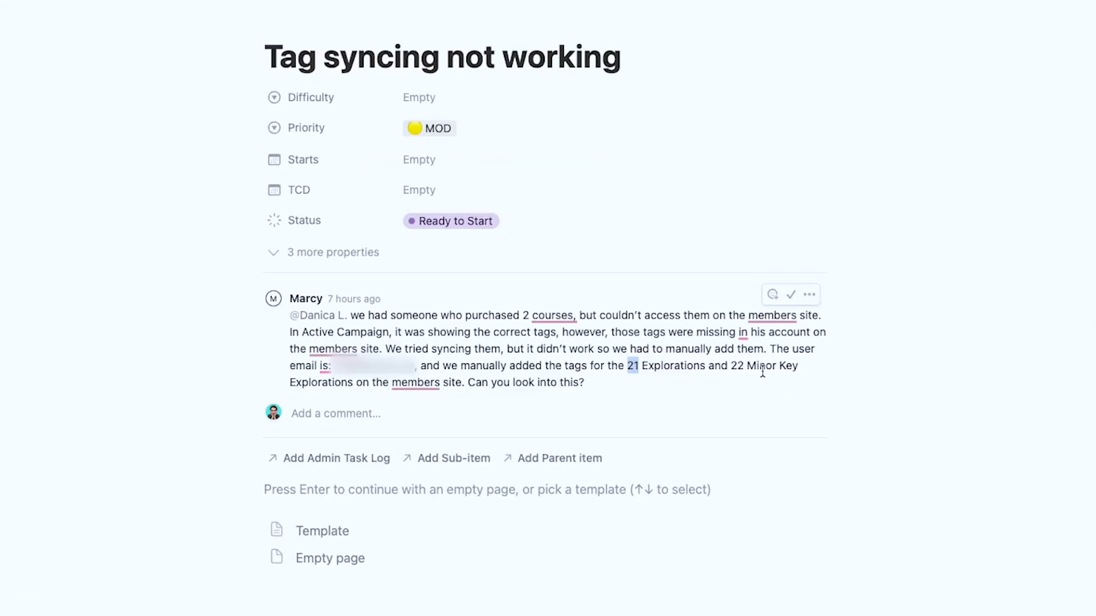
{"action": "left_click", "coordinate": [985, 19]}
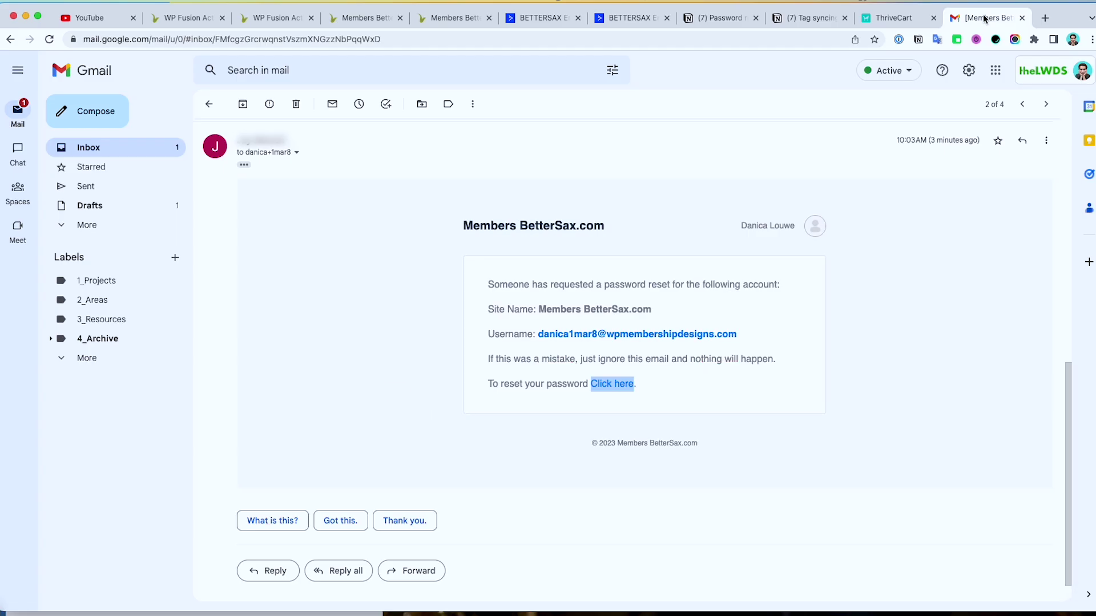
{"action": "left_click", "coordinate": [891, 18]}
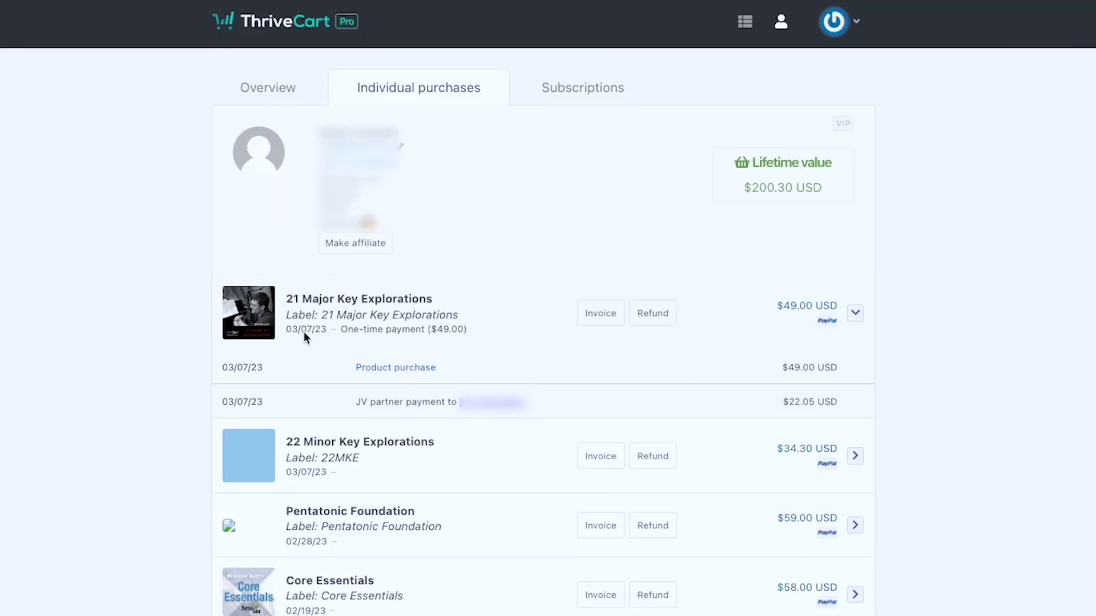
{"action": "mouse_move", "coordinate": [308, 331]}
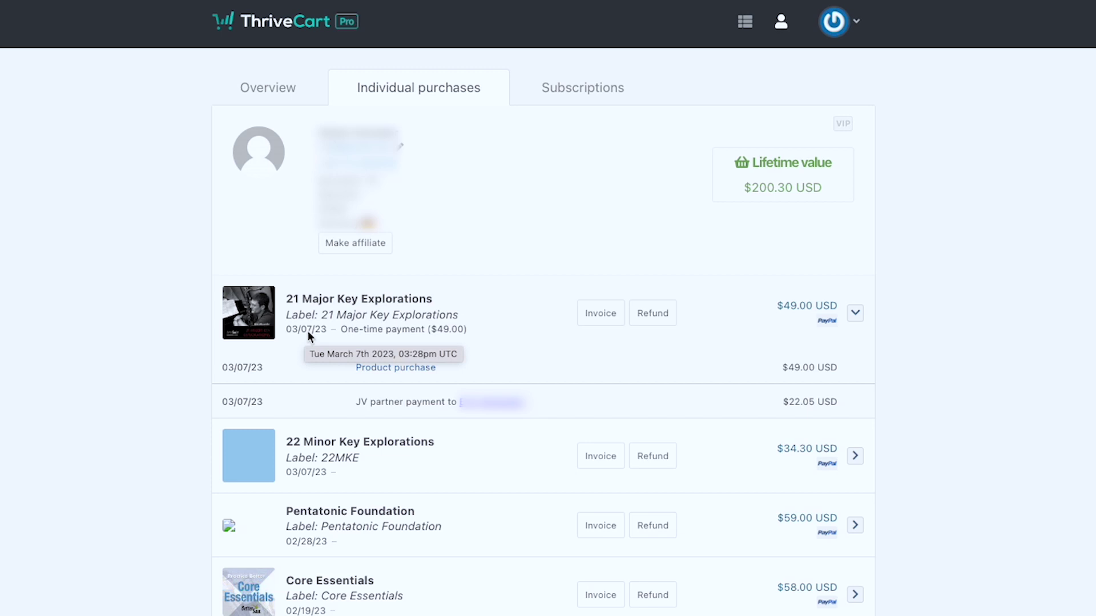
{"action": "left_click", "coordinate": [174, 19]}
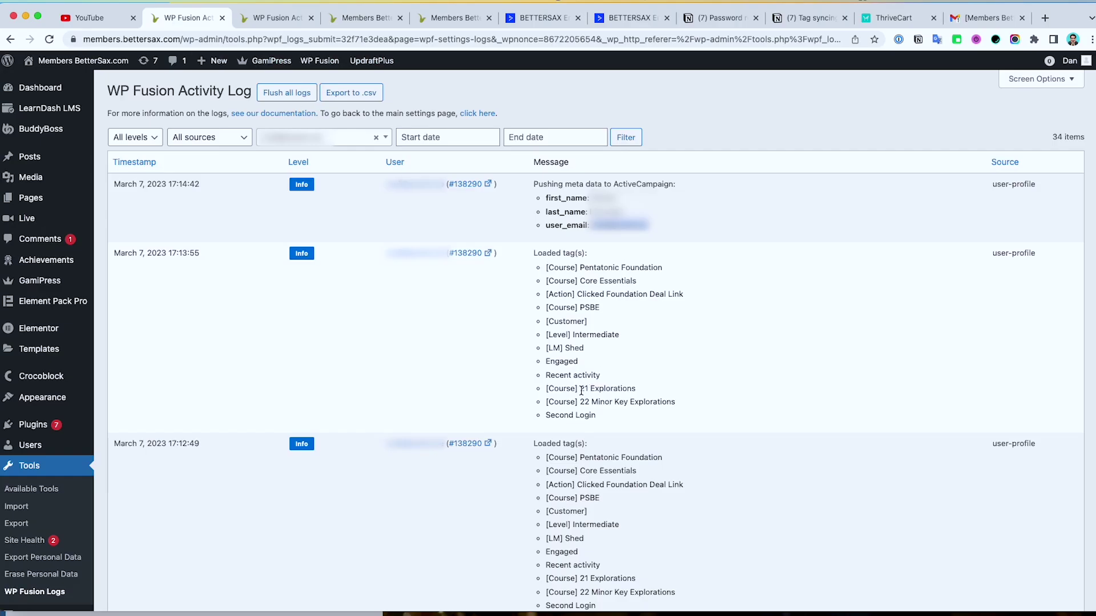
Step: Compare the 17:13:55 [Course] 21 Explorations and 22 Minor Key Explorations tags with the purchase time
{"action": "left_click_drag", "start_coordinate": [547, 389], "coordinate": [645, 392]}
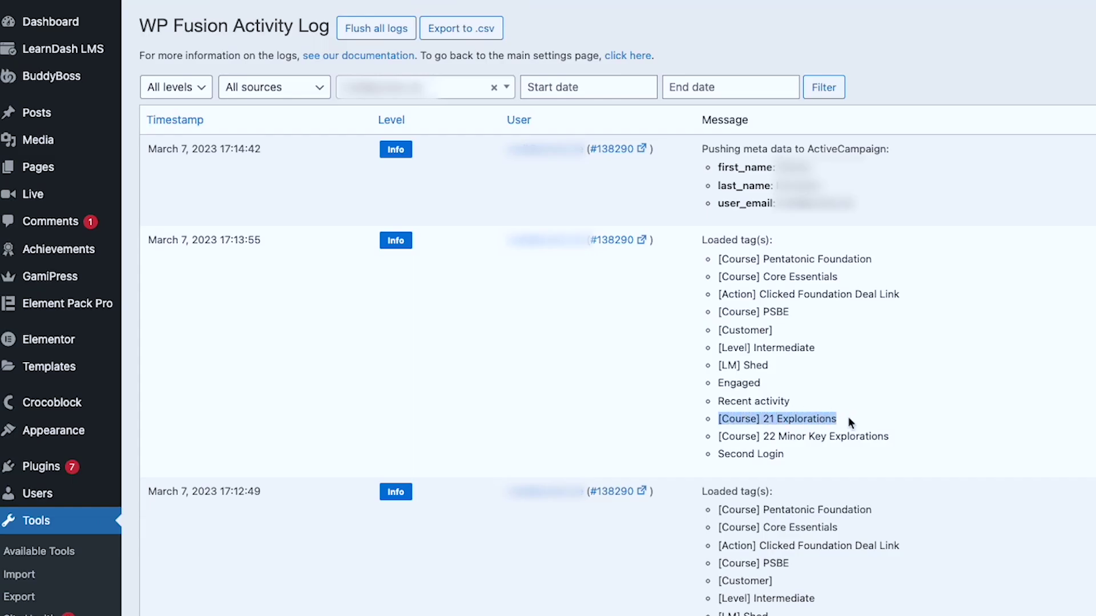
{"action": "left_click_drag", "start_coordinate": [902, 430], "coordinate": [919, 442]}
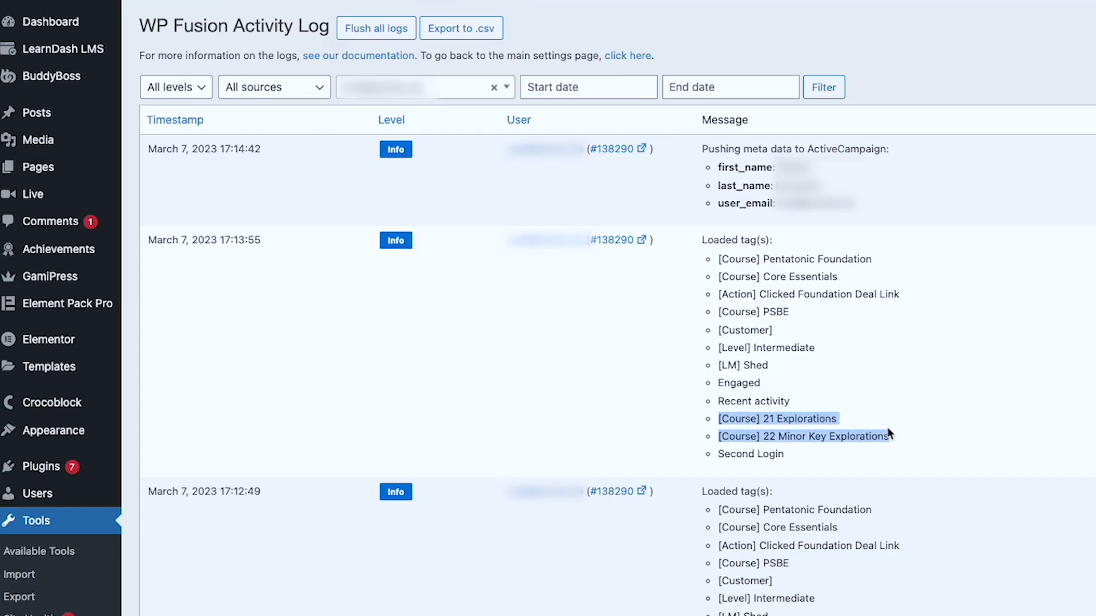
{"action": "left_click", "coordinate": [236, 239]}
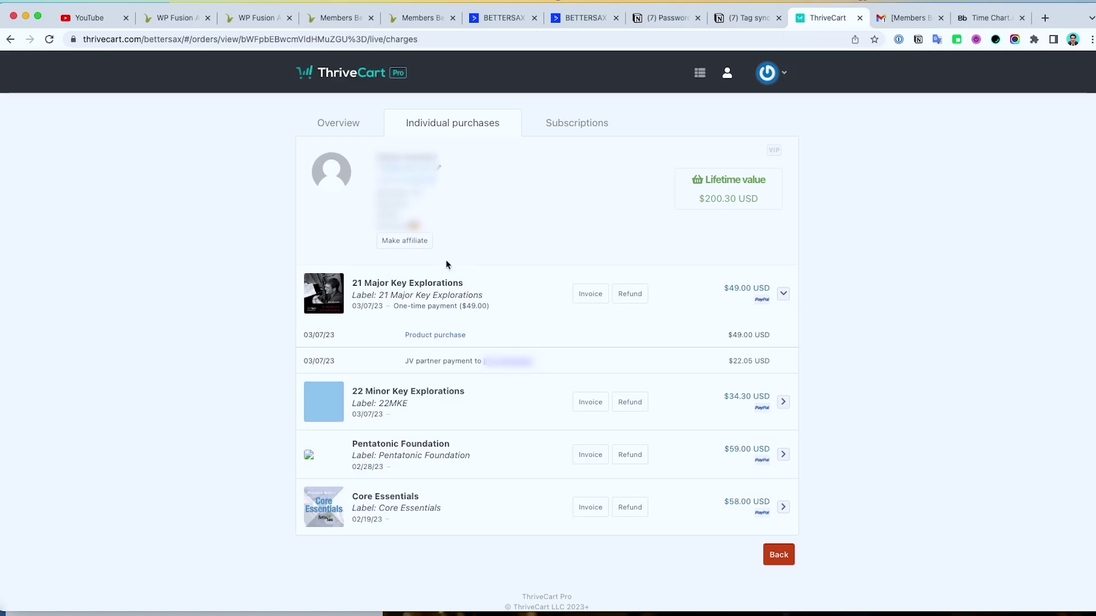
{"action": "mouse_move", "coordinate": [375, 307]}
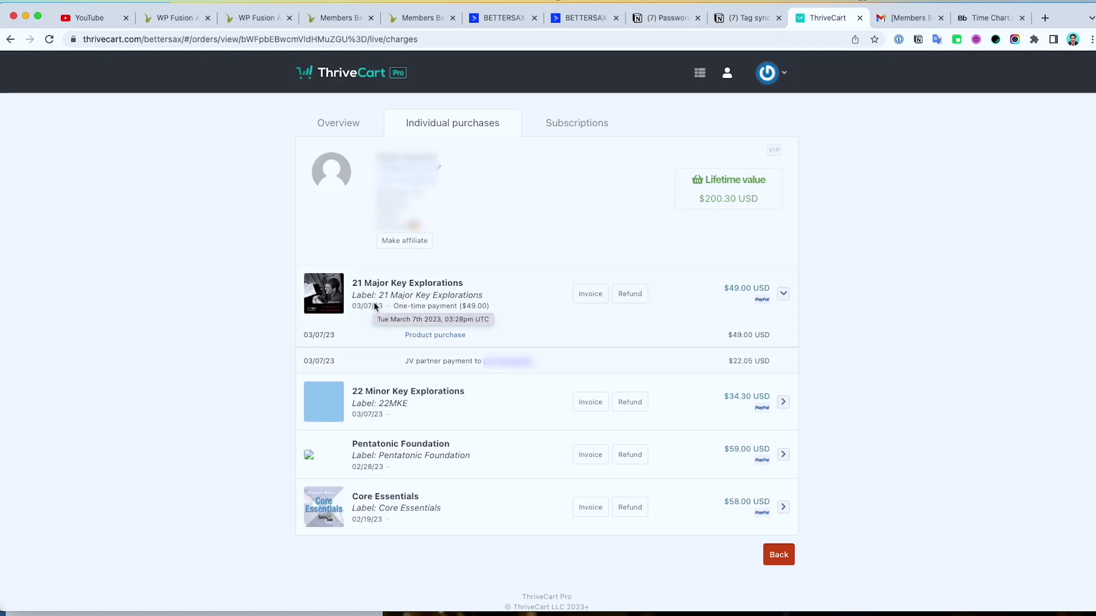
Step: Check the time conversion chart to confirm 3:00 PM equals 1500, then return to the ThriveCart order
{"action": "left_click", "coordinate": [985, 17]}
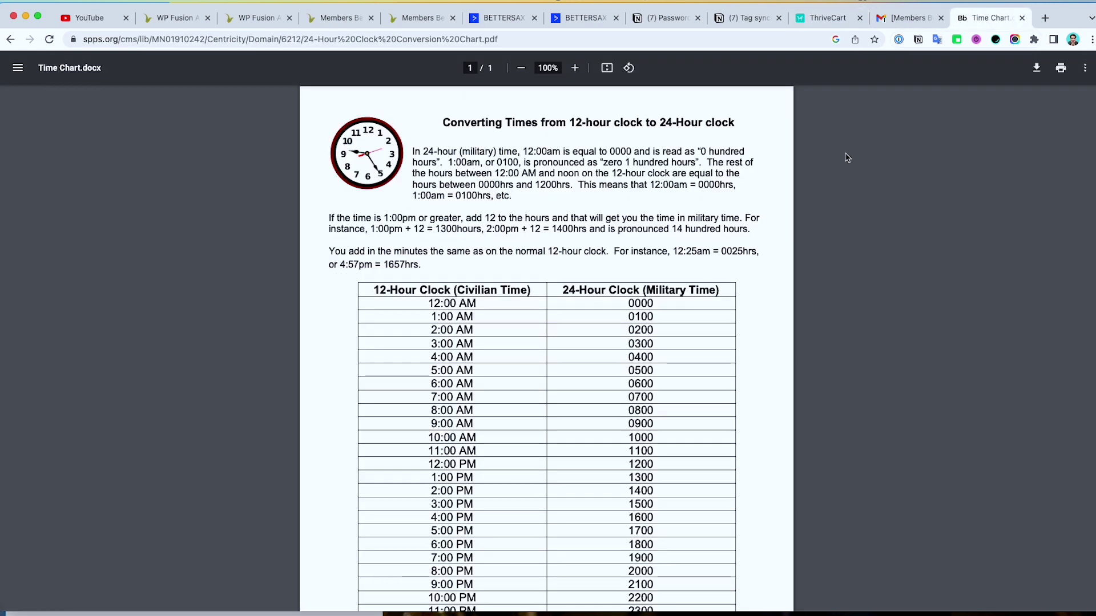
{"action": "scroll", "coordinate": [643, 325], "scroll_direction": "down", "scroll_amount": 1}
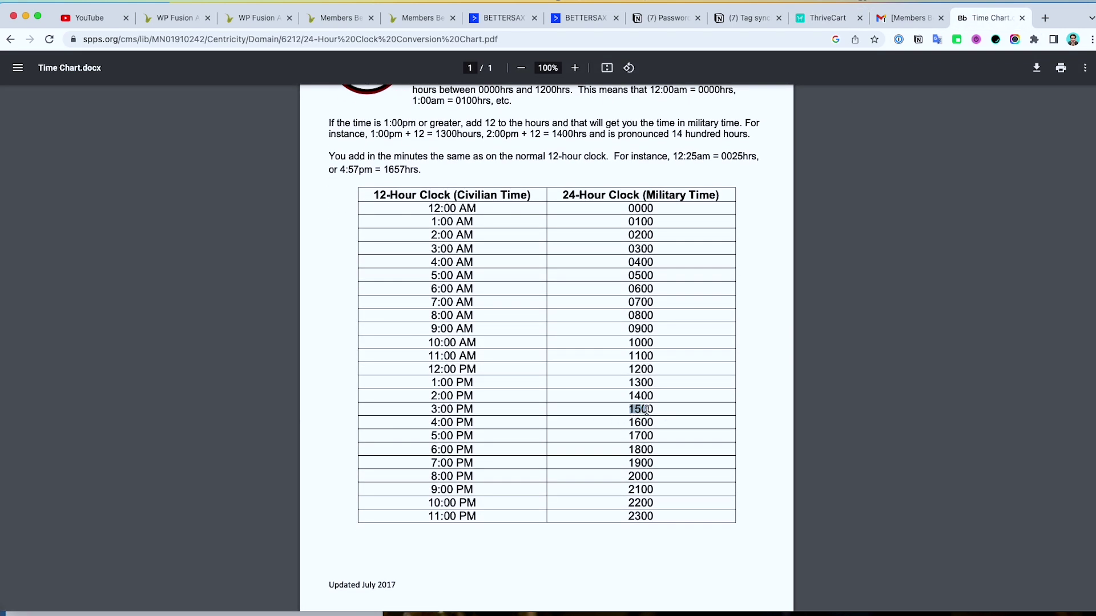
{"action": "left_click", "coordinate": [828, 17]}
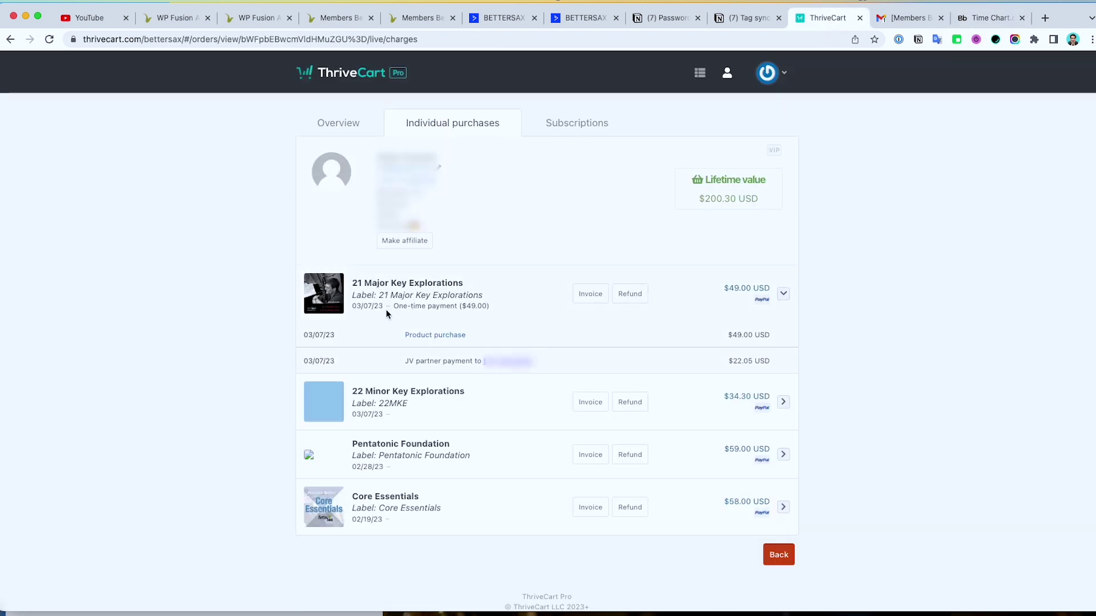
Step: Highlight the 21 Major Key Explorations auto-enrolment entry in the WP Fusion activity log
{"action": "left_click", "coordinate": [174, 17]}
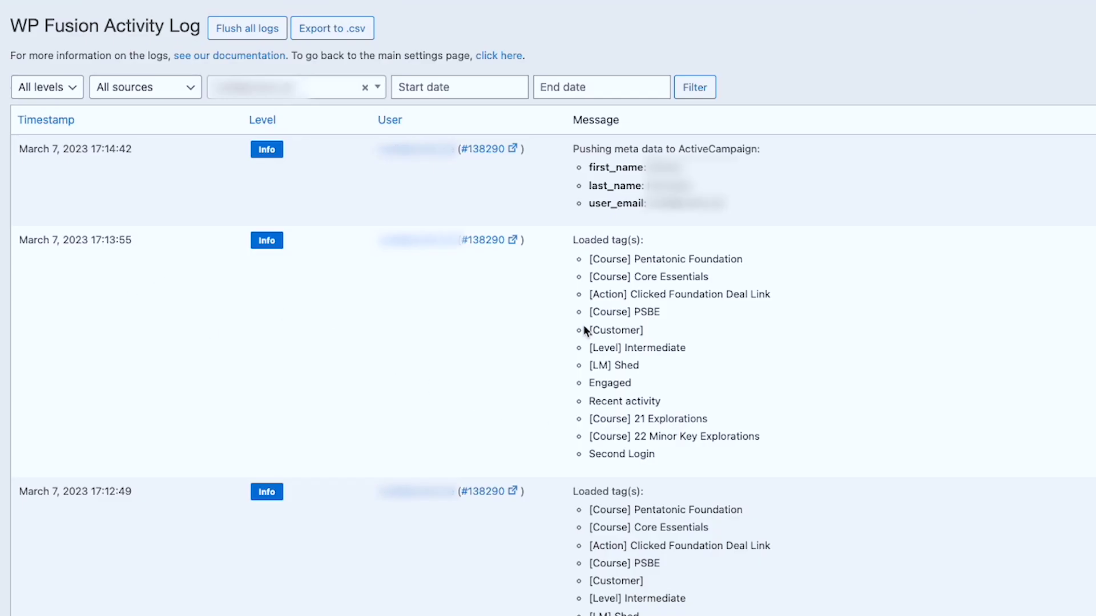
{"action": "scroll", "coordinate": [584, 325], "scroll_direction": "down", "scroll_amount": 5}
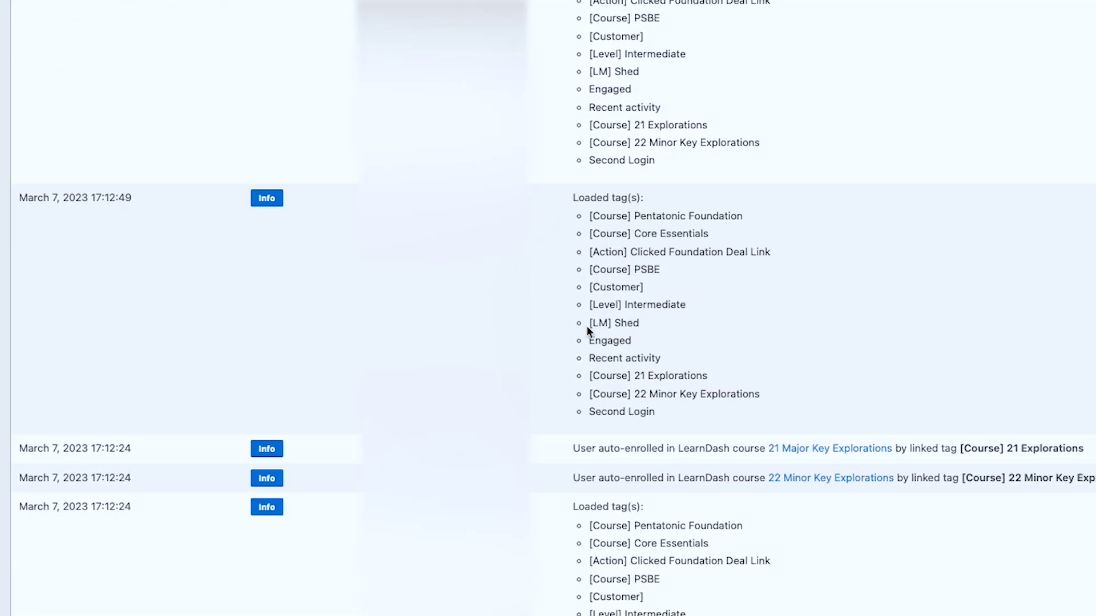
{"action": "left_click_drag", "start_coordinate": [572, 449], "coordinate": [646, 451]}
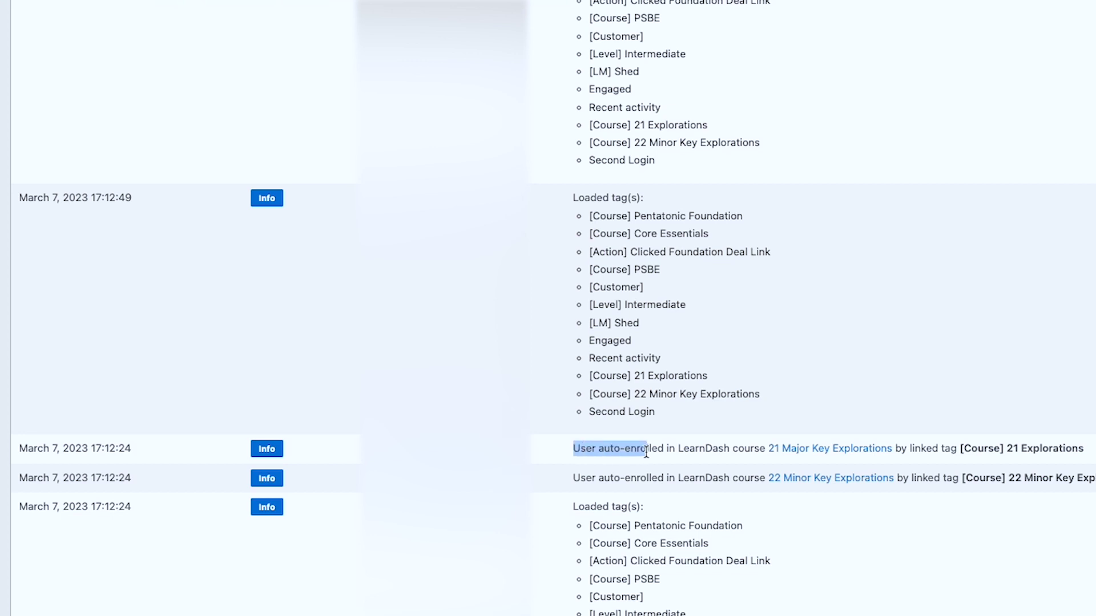
Step: Highlight the two course tags in the March 7 list, then open the customer's ThriveCart purchase history
{"action": "scroll", "coordinate": [646, 451], "scroll_direction": "down", "scroll_amount": 5}
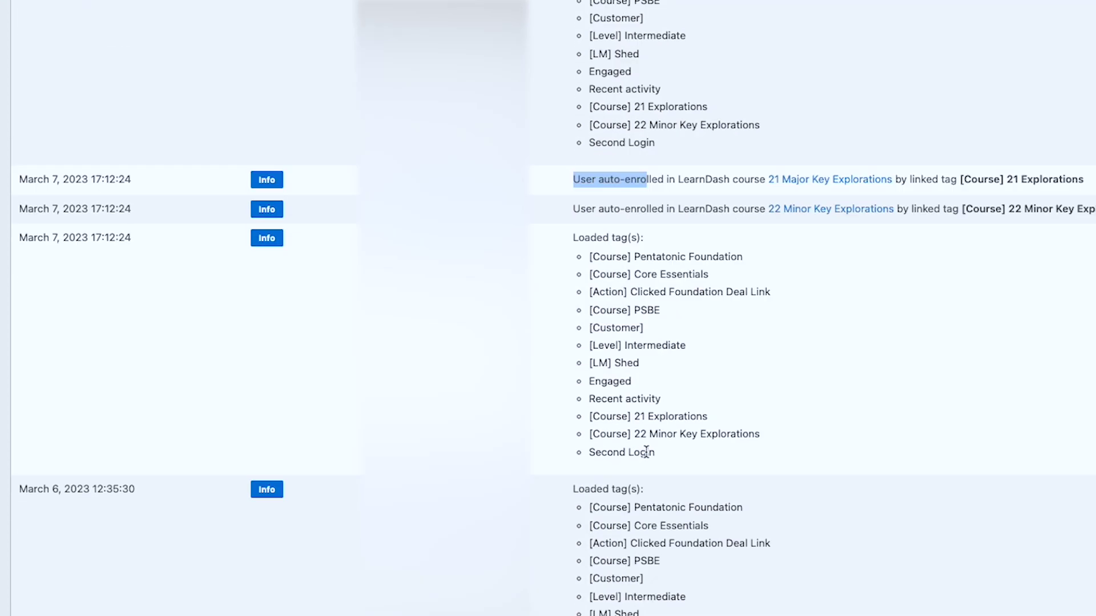
{"action": "scroll", "coordinate": [584, 439], "scroll_direction": "down", "scroll_amount": 2}
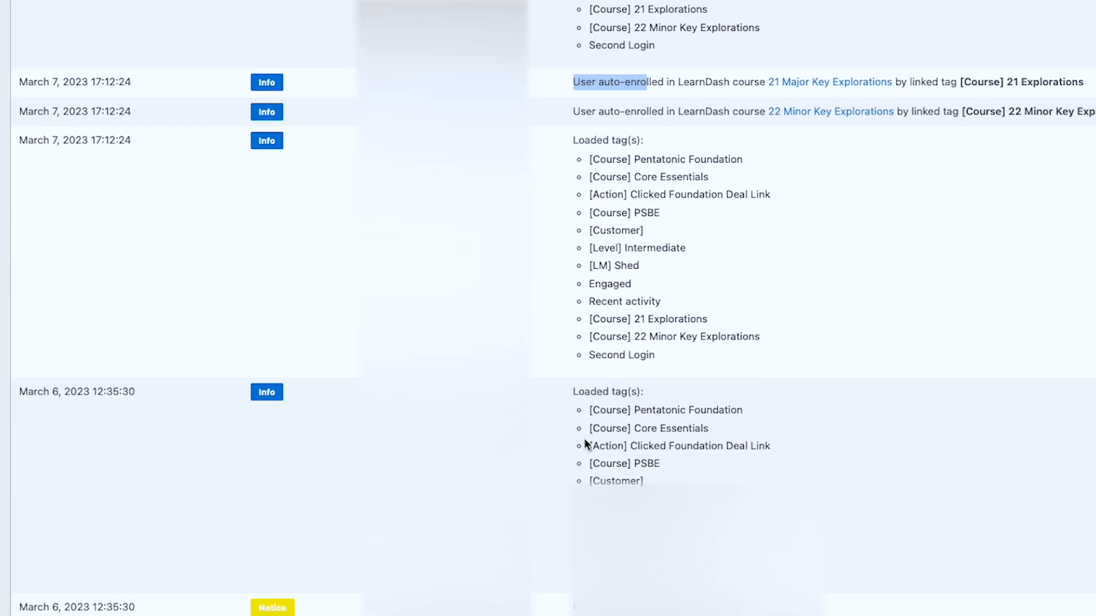
{"action": "scroll", "coordinate": [585, 443], "scroll_direction": "down", "scroll_amount": 2}
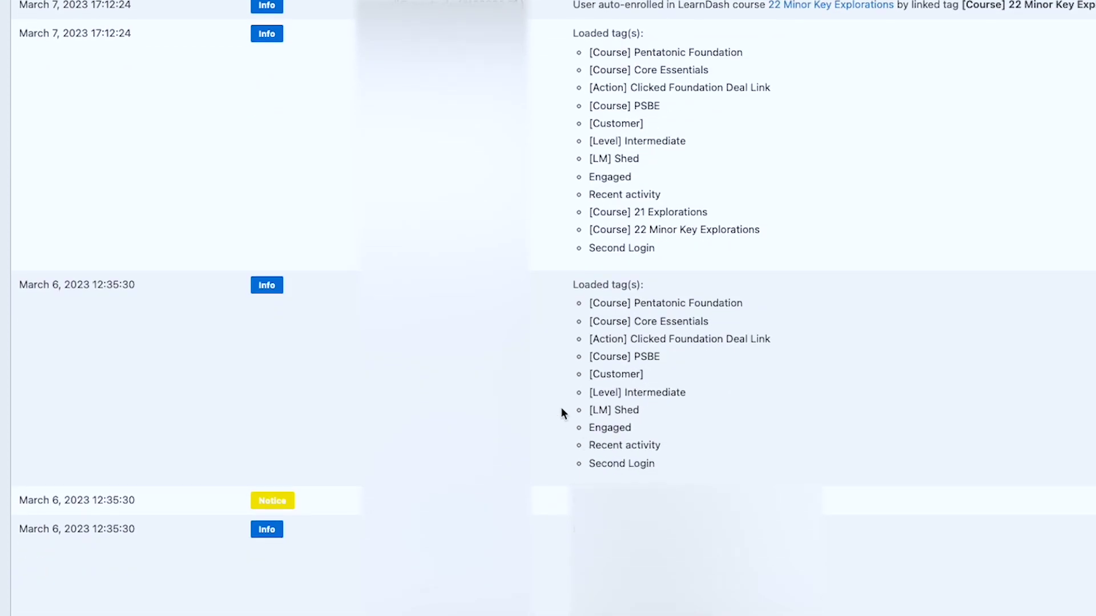
{"action": "left_click_drag", "start_coordinate": [677, 464], "coordinate": [572, 284]}
{"action": "scroll", "coordinate": [734, 382], "scroll_direction": "up", "scroll_amount": 3}
{"action": "left_click_drag", "start_coordinate": [593, 389], "coordinate": [580, 344]}
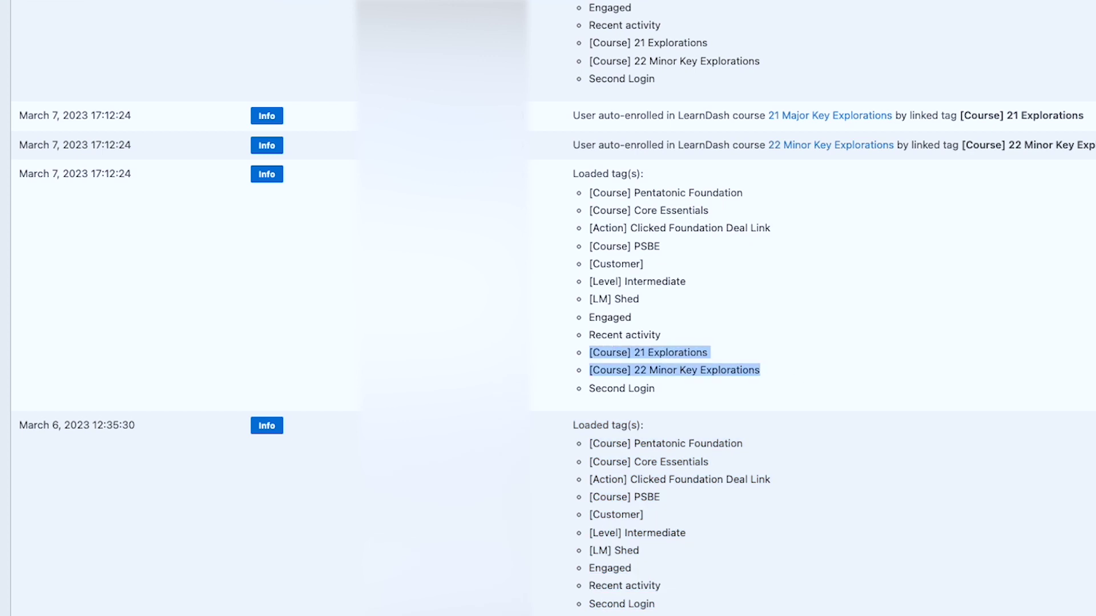
{"action": "scroll", "coordinate": [557, 308], "scroll_direction": "up", "scroll_amount": 2}
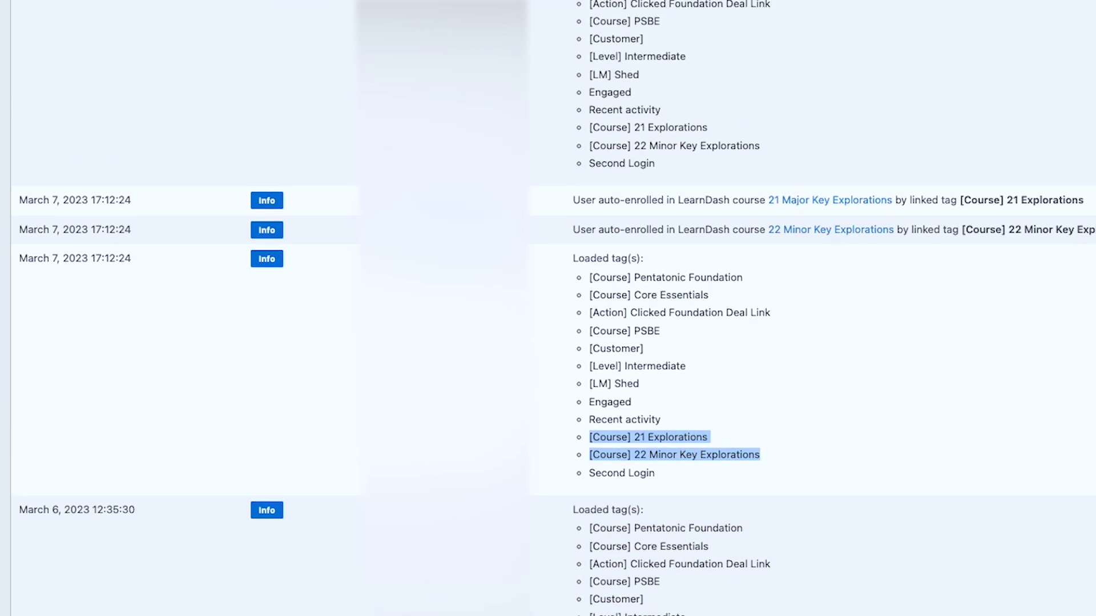
{"action": "scroll", "coordinate": [169, 262], "scroll_direction": "down", "scroll_amount": 1}
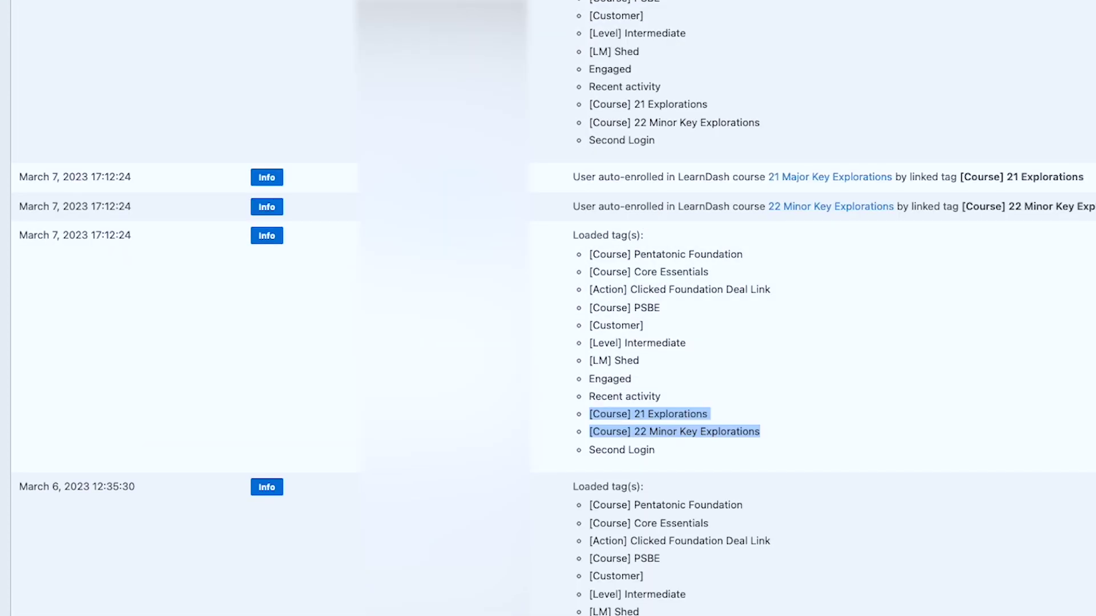
{"action": "left_click", "coordinate": [815, 21]}
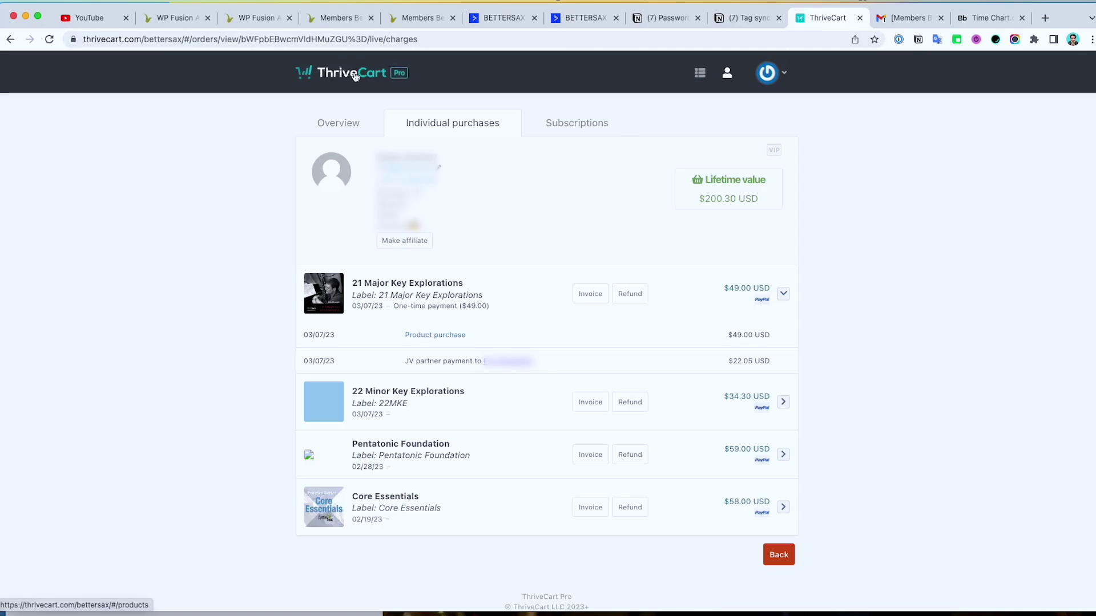
Step: Find the 21 Major Key Explorations Physical Book via a '21' search, switch it to Test mode, and save
{"action": "left_click", "coordinate": [301, 71]}
{"action": "left_click", "coordinate": [387, 147]}
{"action": "type", "text": "21"}
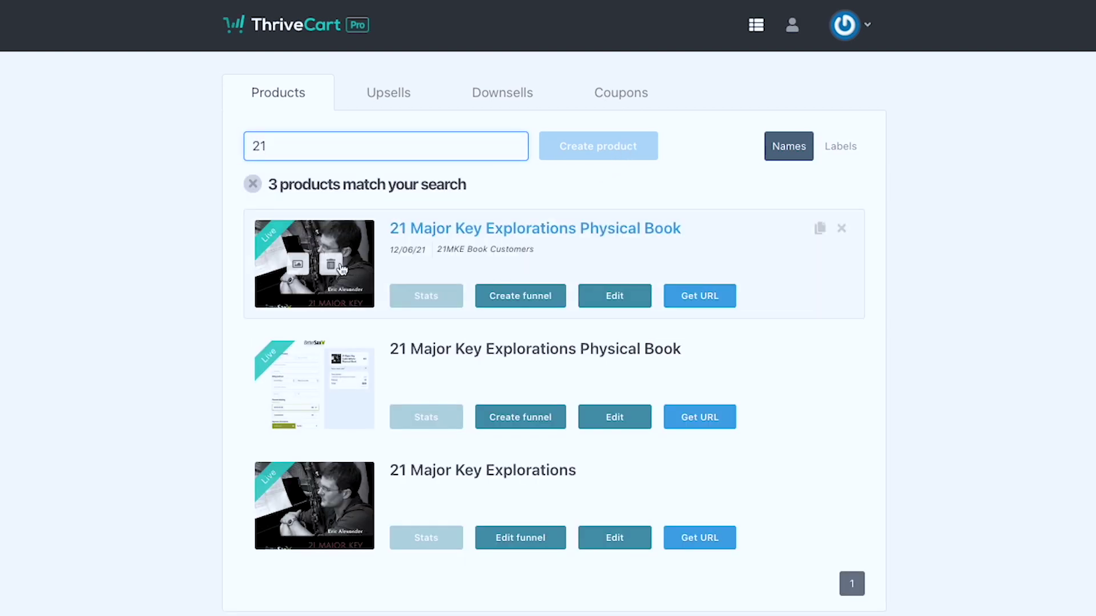
{"action": "left_click", "coordinate": [364, 234]}
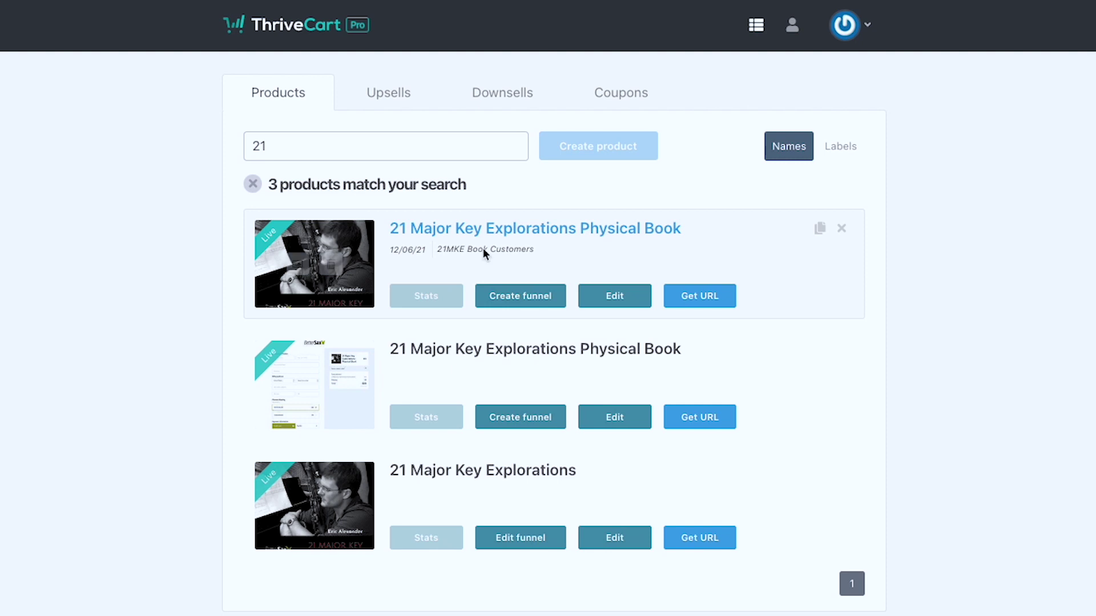
{"action": "left_click", "coordinate": [594, 303]}
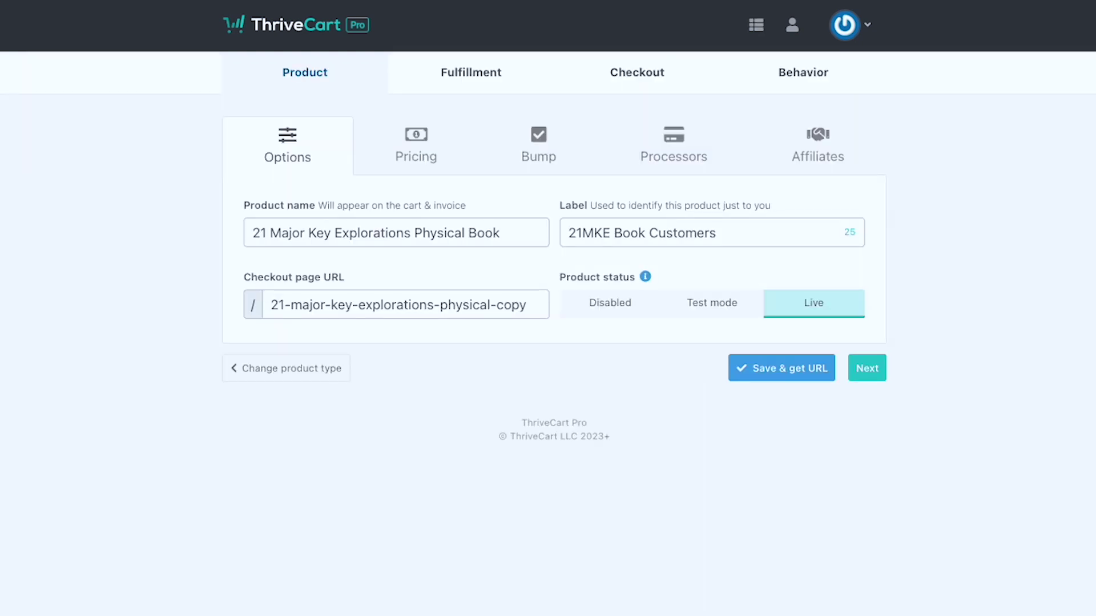
{"action": "left_click", "coordinate": [707, 306]}
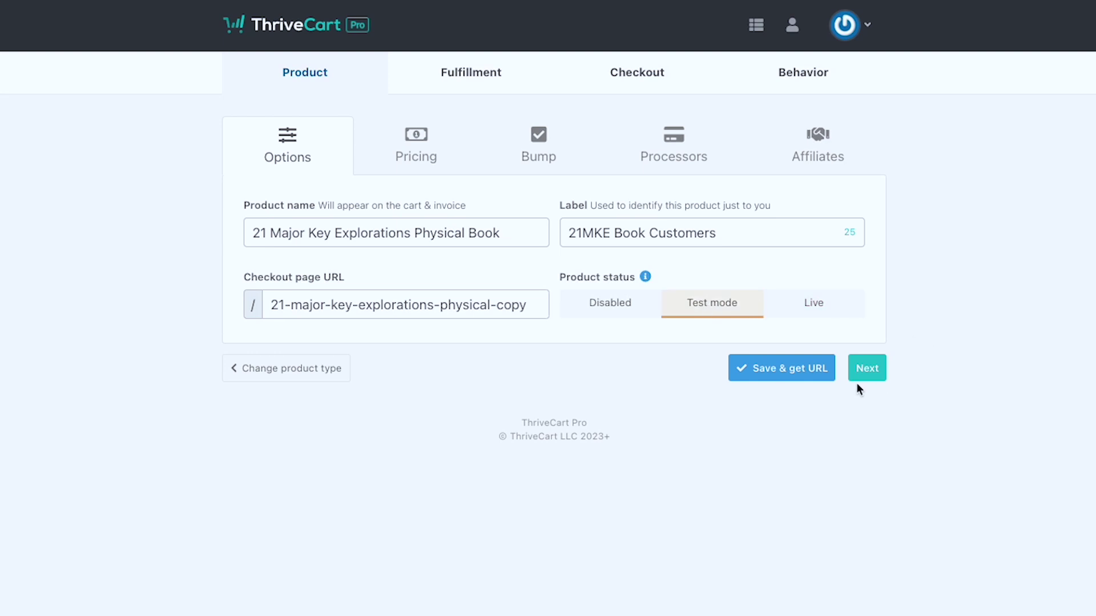
{"action": "left_click", "coordinate": [808, 378]}
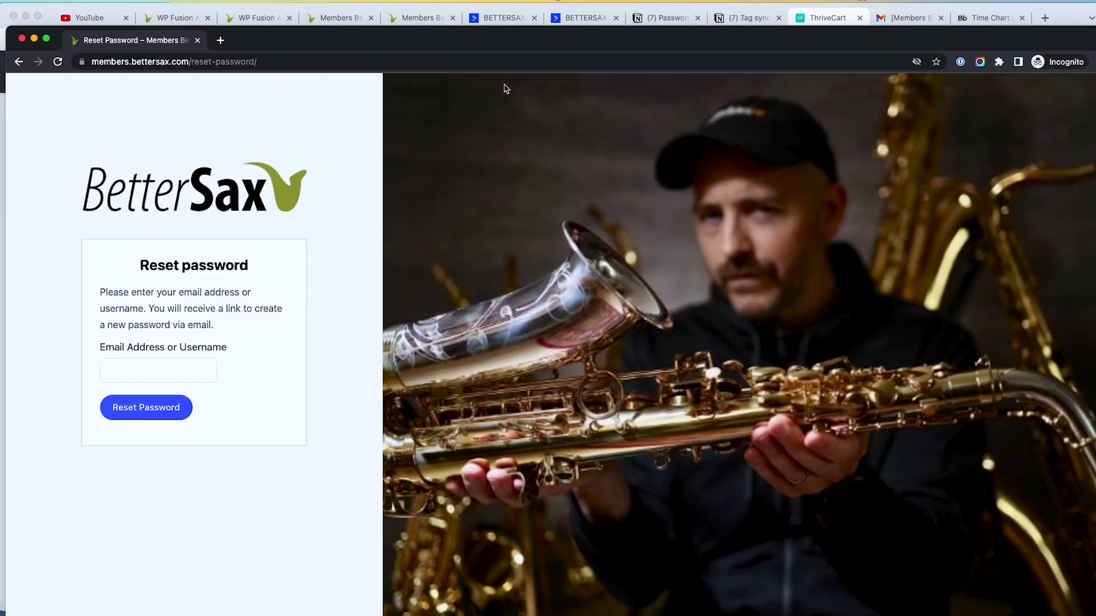
Step: Load the members-site login page in the incognito window from the pasted URL
{"action": "left_click", "coordinate": [342, 59]}
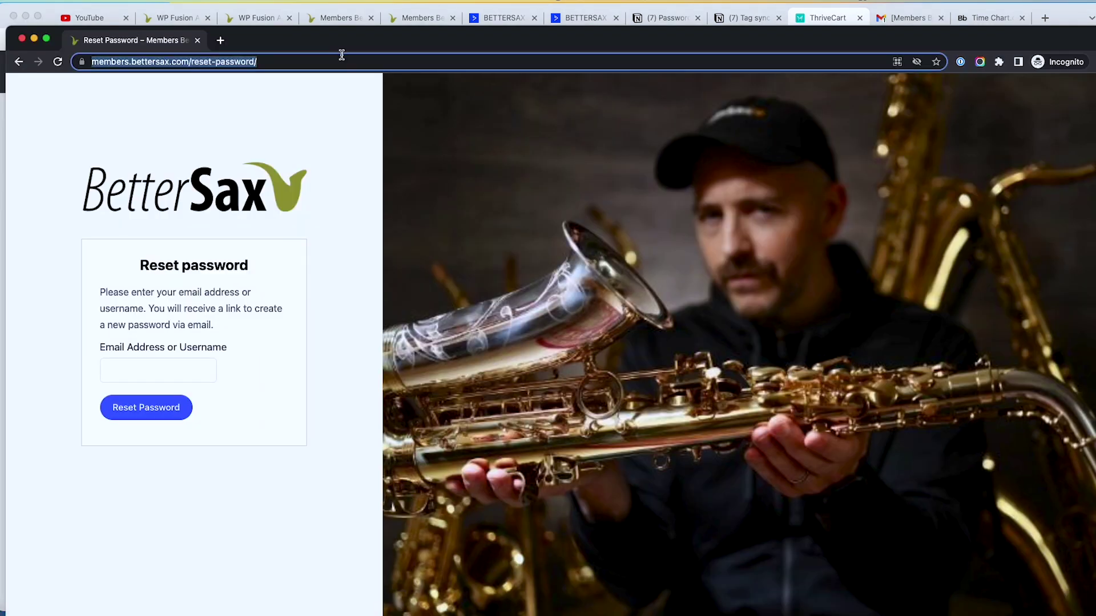
{"action": "key", "text": "cmd+v"}
{"action": "key", "text": "Return"}
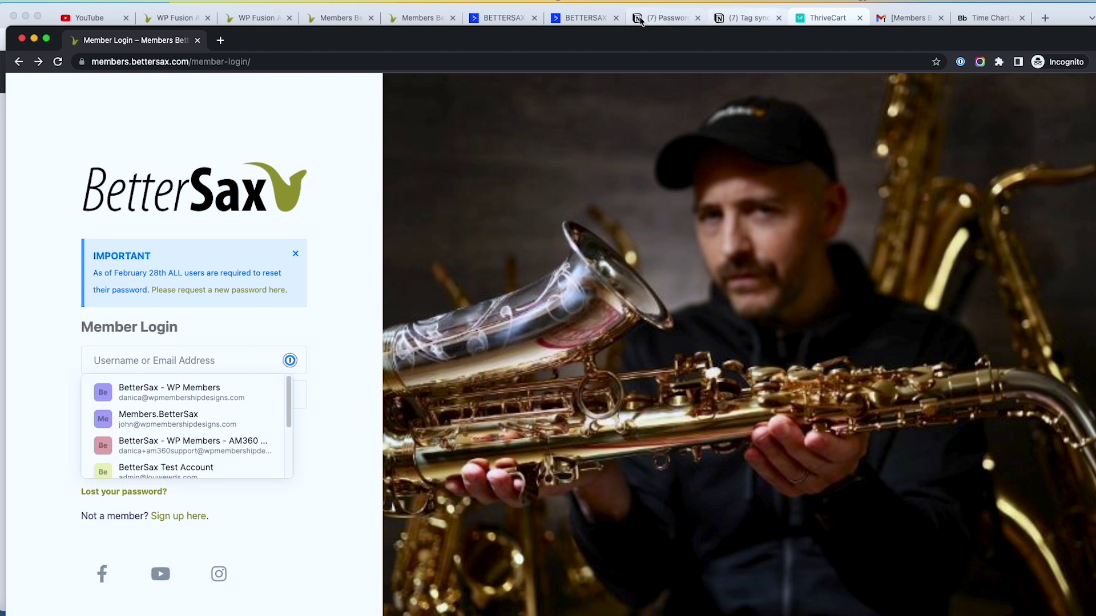
Step: Copy the test contact's email from ActiveCampaign and log in to the members site as the test customer
{"action": "left_click", "coordinate": [582, 18]}
{"action": "right_click", "coordinate": [488, 377]}
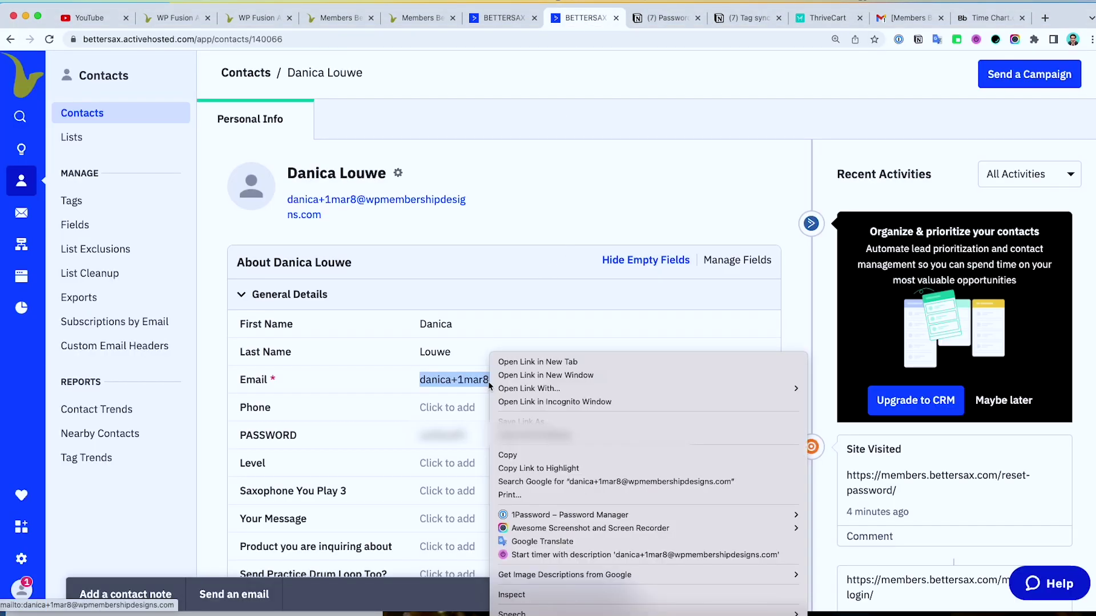
{"action": "left_click", "coordinate": [548, 437]}
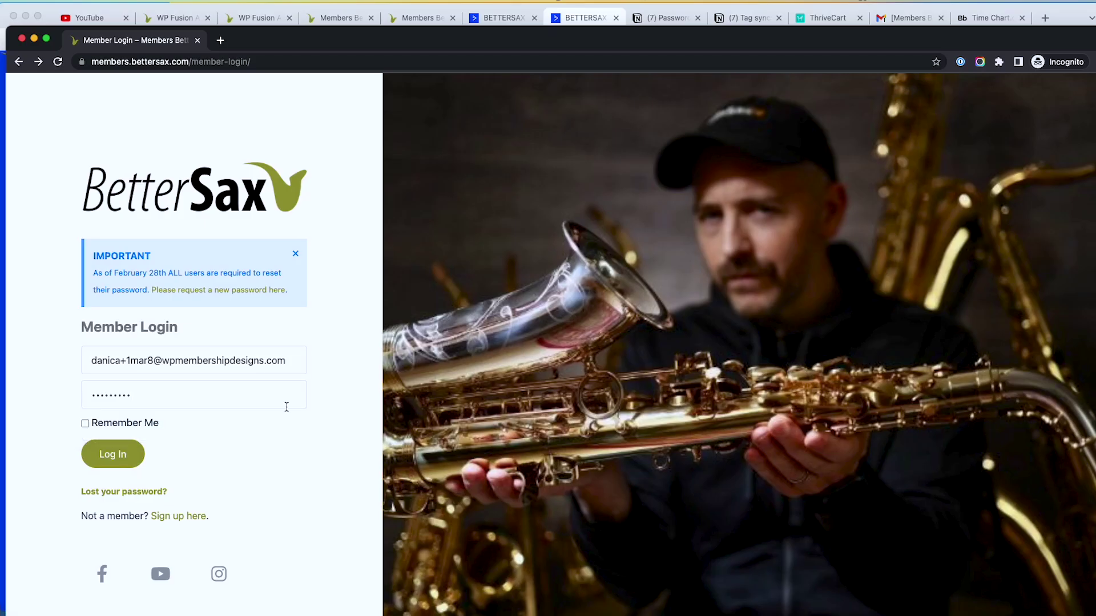
{"action": "left_click", "coordinate": [130, 457]}
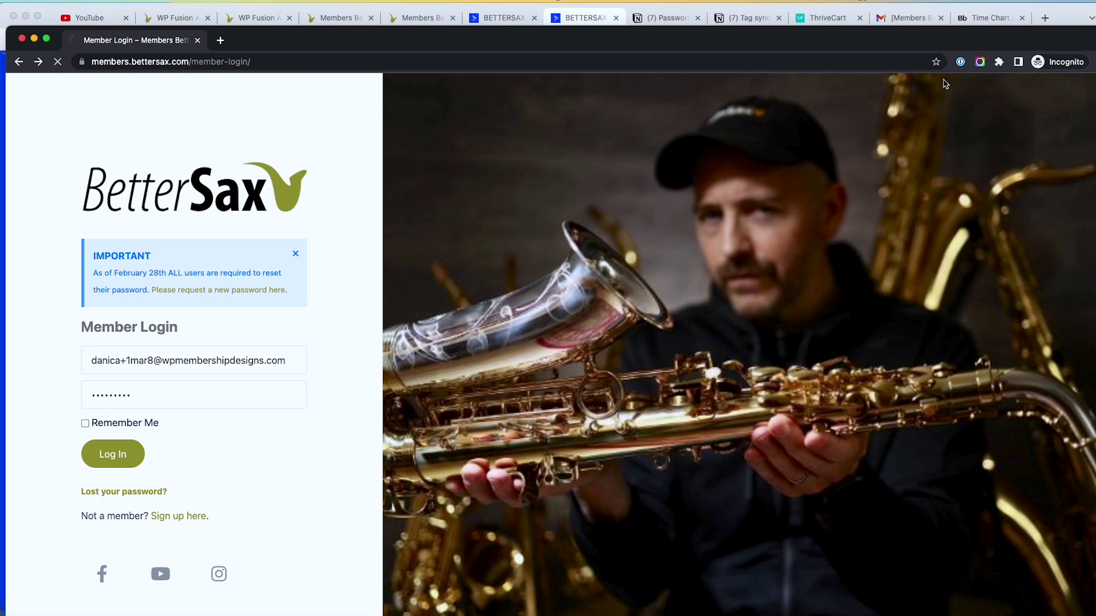
{"action": "left_click", "coordinate": [826, 19]}
Step: Open the Physical Book checkout URL in a new tab of the logged-in incognito window
{"action": "left_click", "coordinate": [755, 370]}
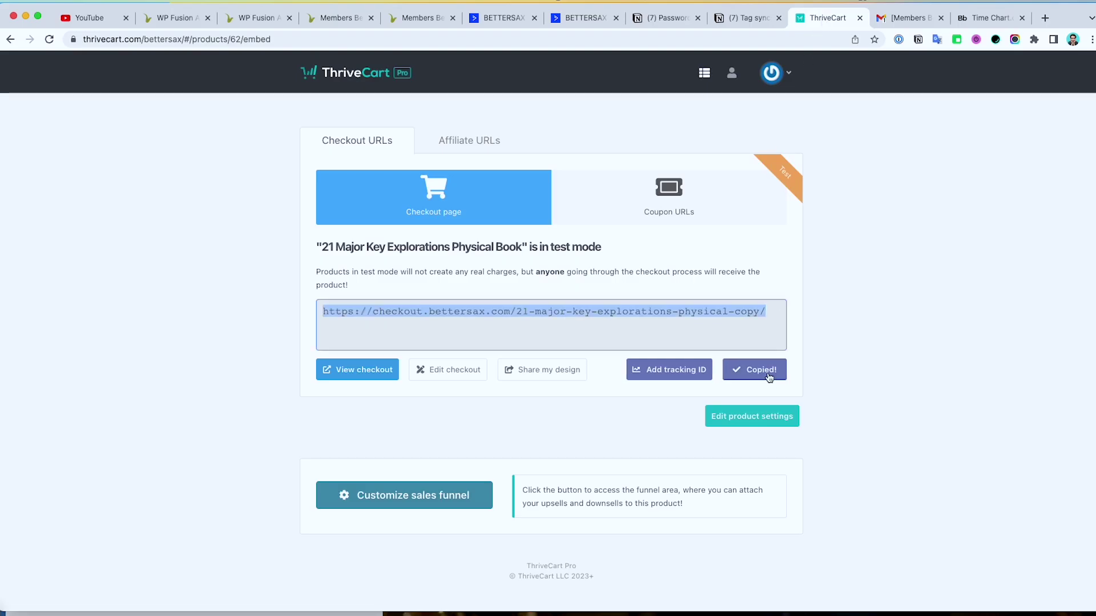
{"action": "left_click", "coordinate": [159, 614]}
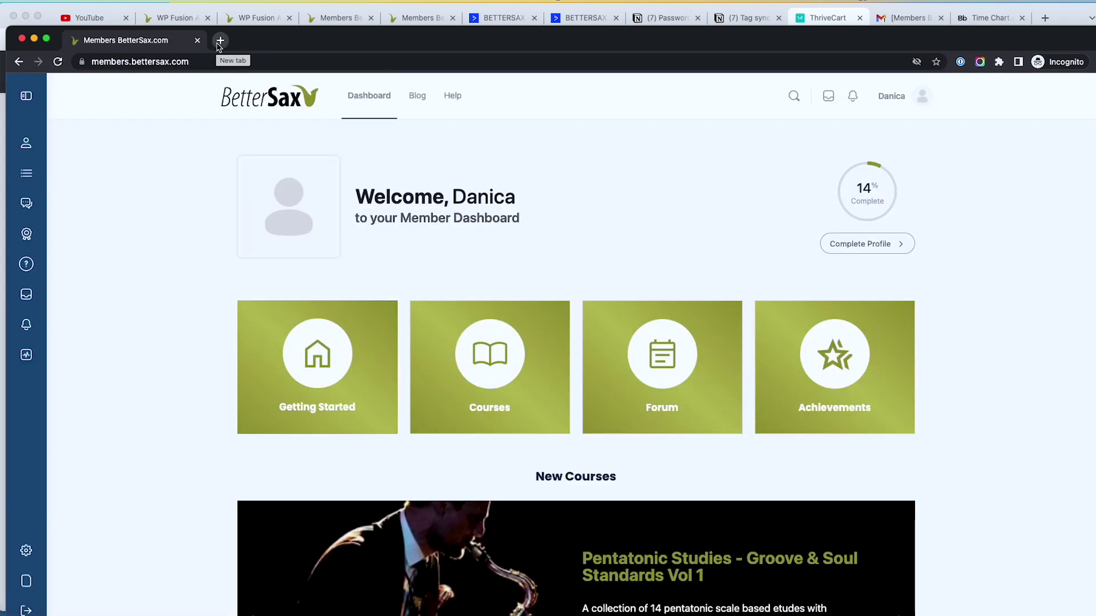
{"action": "left_click", "coordinate": [219, 40]}
{"action": "key", "text": "super+v"}
{"action": "key", "text": "Return"}
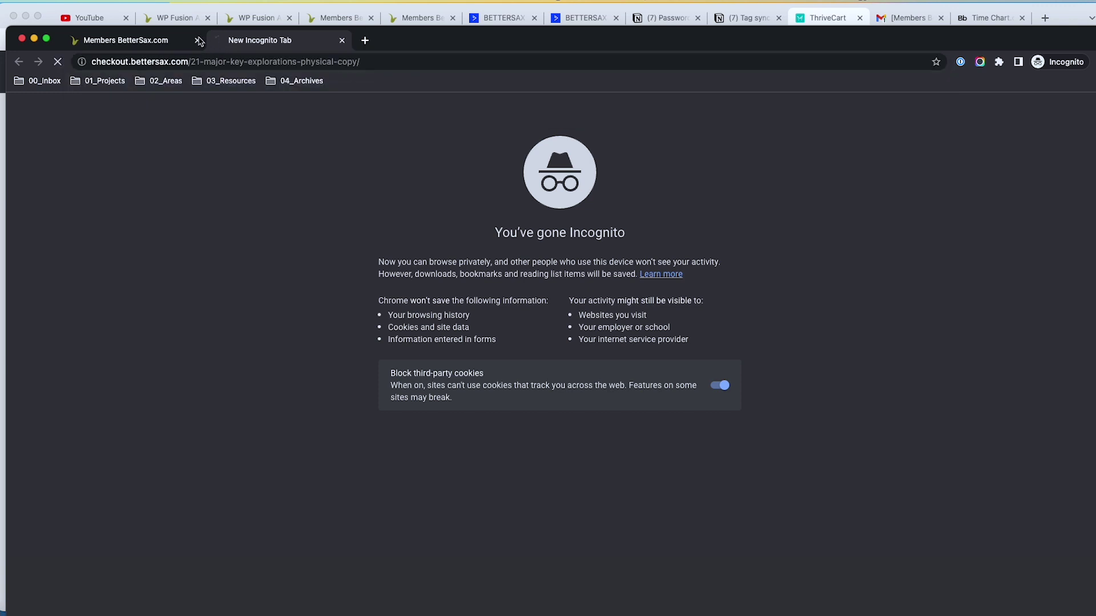
{"action": "left_click", "coordinate": [166, 41]}
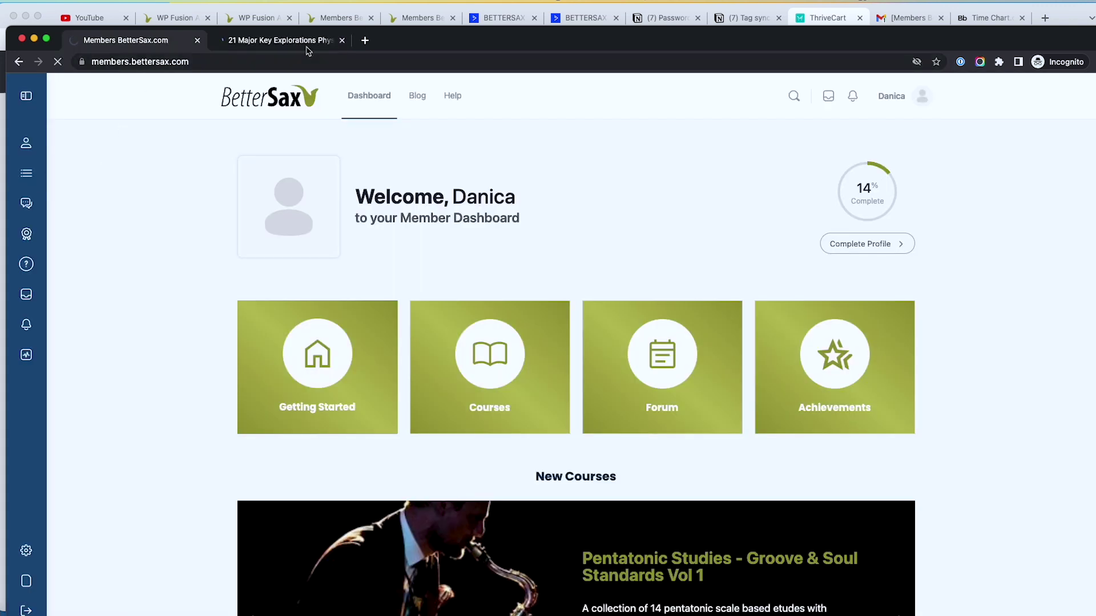
{"action": "left_click", "coordinate": [279, 40]}
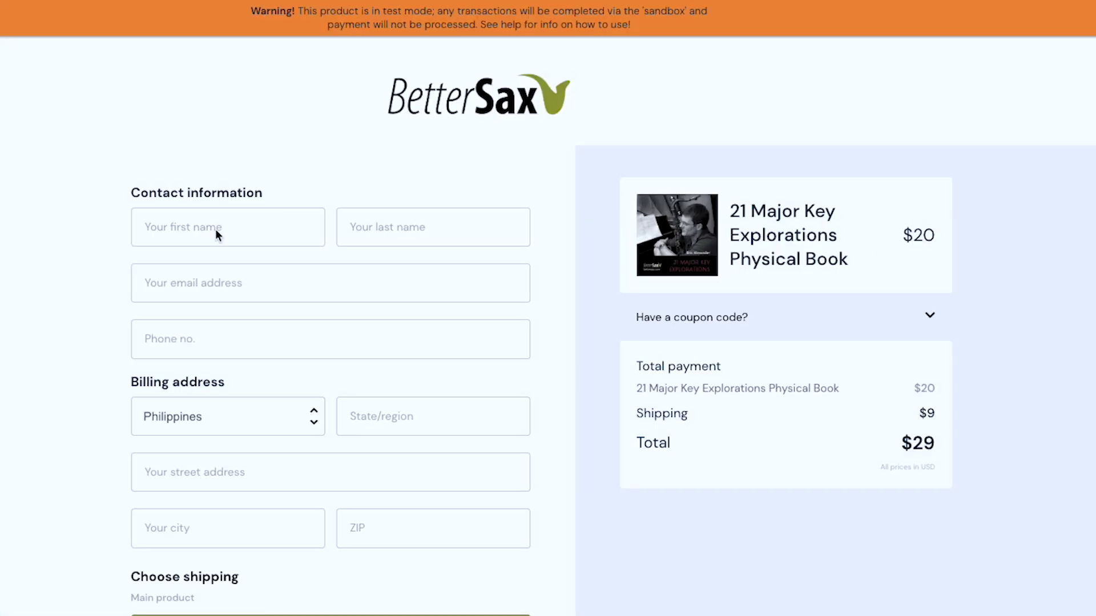
Step: Fill in the buyer's first and last name and the test contact's email address
{"action": "left_click", "coordinate": [355, 247]}
{"action": "scroll", "coordinate": [234, 236], "scroll_direction": "down", "scroll_amount": 2}
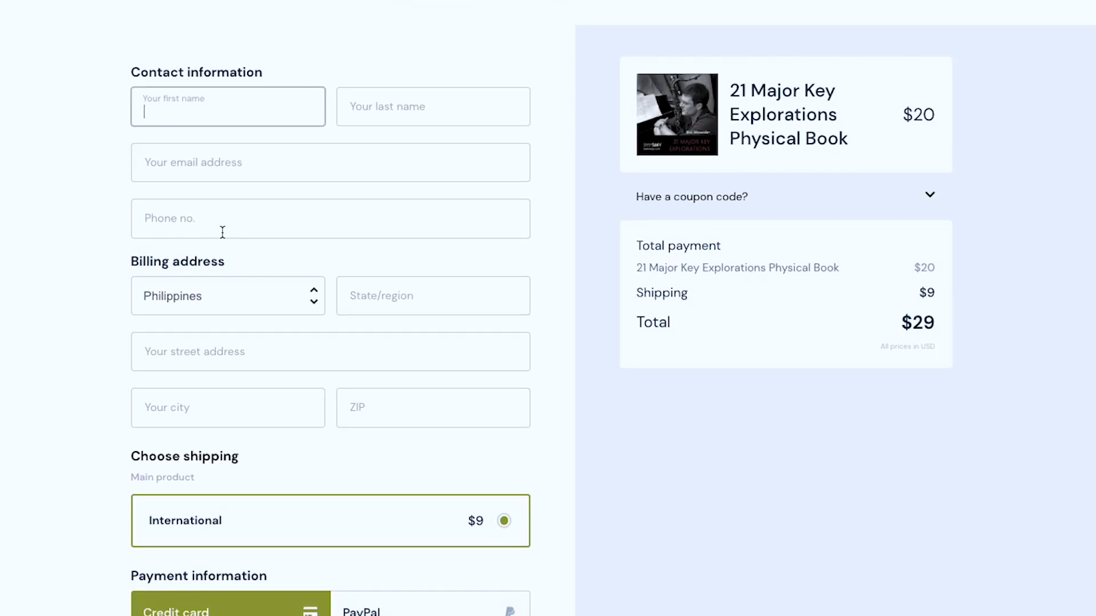
{"action": "key", "text": "Tab"}
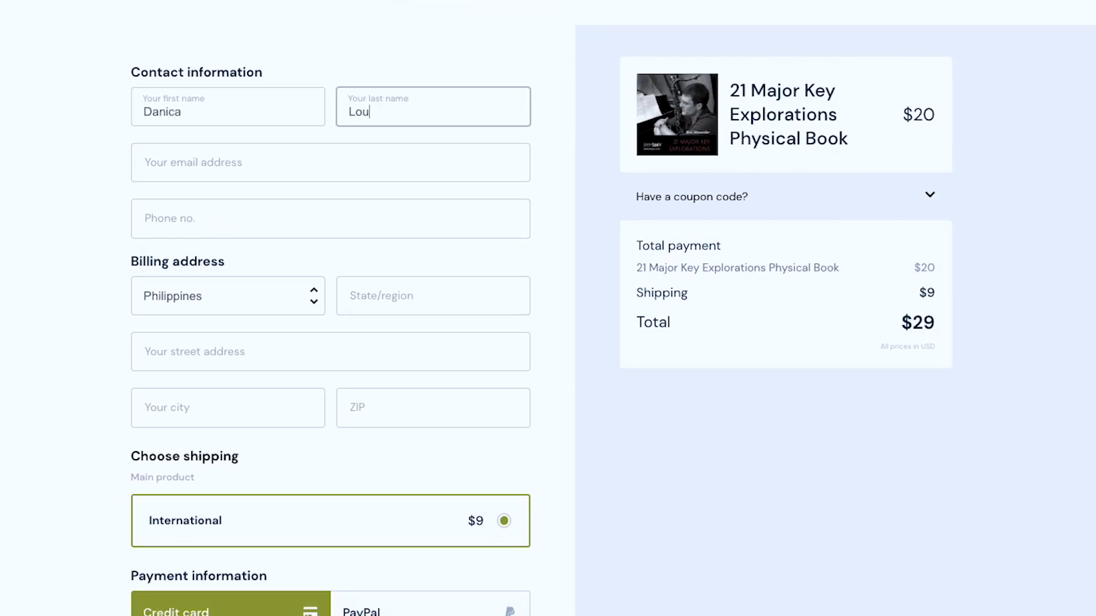
{"action": "key", "text": "Tab"}
{"action": "key", "text": "ctrl+v"}
{"action": "key", "text": "super+Tab"}
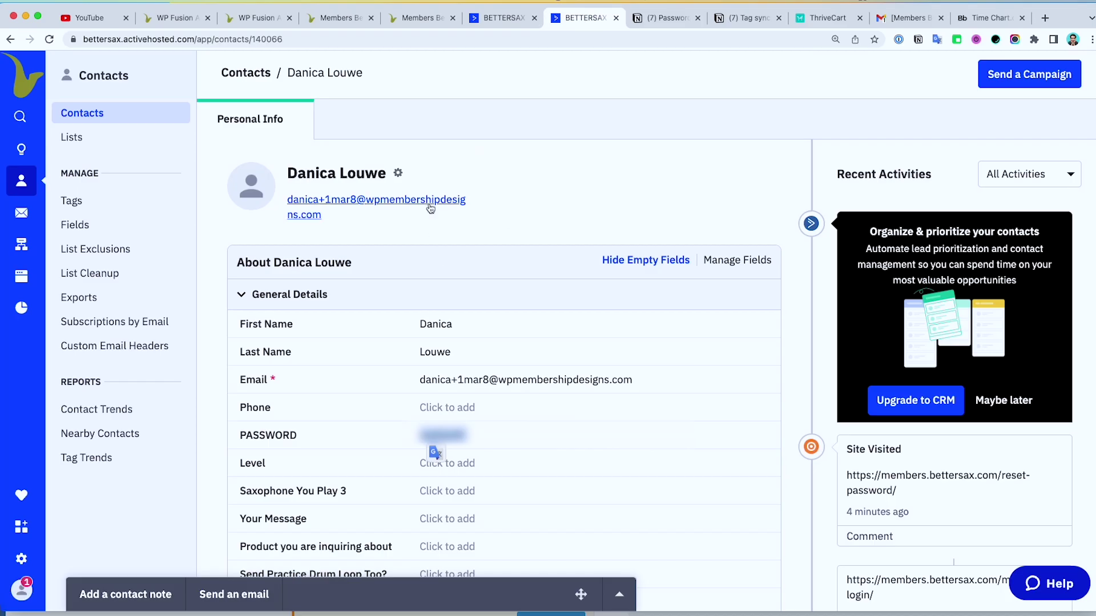
{"action": "right_click", "coordinate": [435, 205]}
{"action": "left_click", "coordinate": [473, 279]}
{"action": "key", "text": "super+Tab"}
{"action": "key", "text": "ctrl+a"}
{"action": "key", "text": "ctrl+v"}
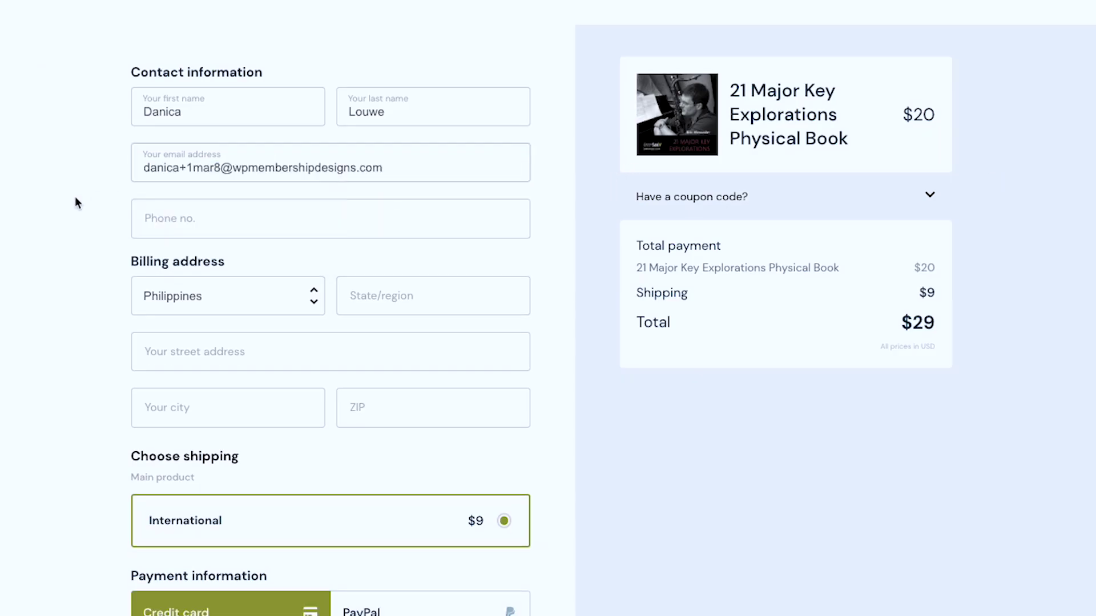
Step: Fill the billing address from a saved address entry
{"action": "scroll", "coordinate": [74, 274], "scroll_direction": "down", "scroll_amount": 2}
{"action": "left_click", "coordinate": [412, 166]}
{"action": "left_click", "coordinate": [174, 226]}
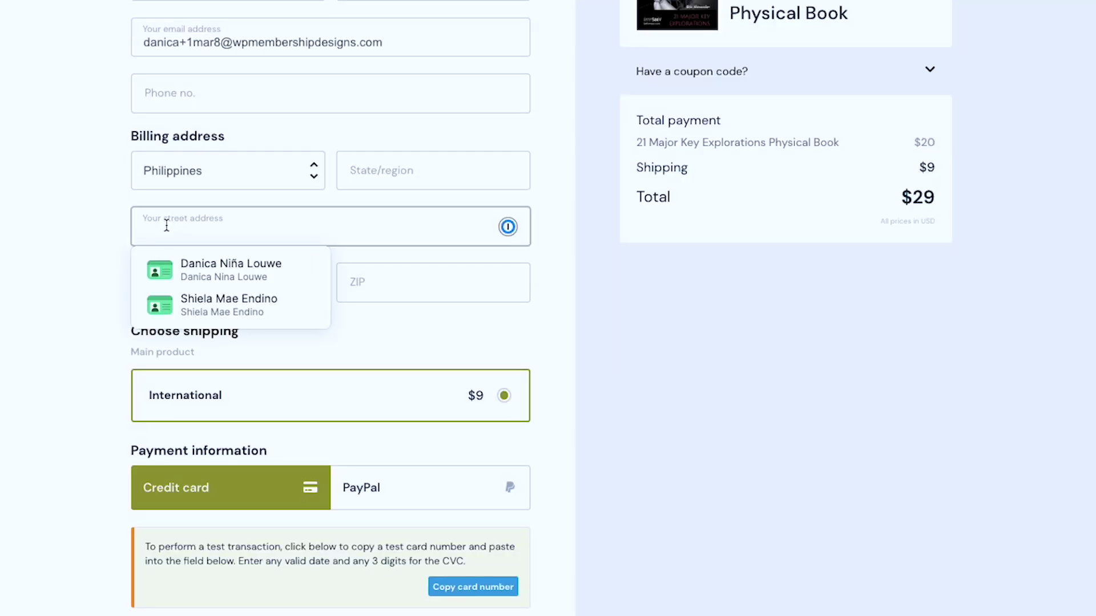
{"action": "left_click", "coordinate": [194, 268]}
{"action": "scroll", "coordinate": [10, 255], "scroll_direction": "down", "scroll_amount": 3}
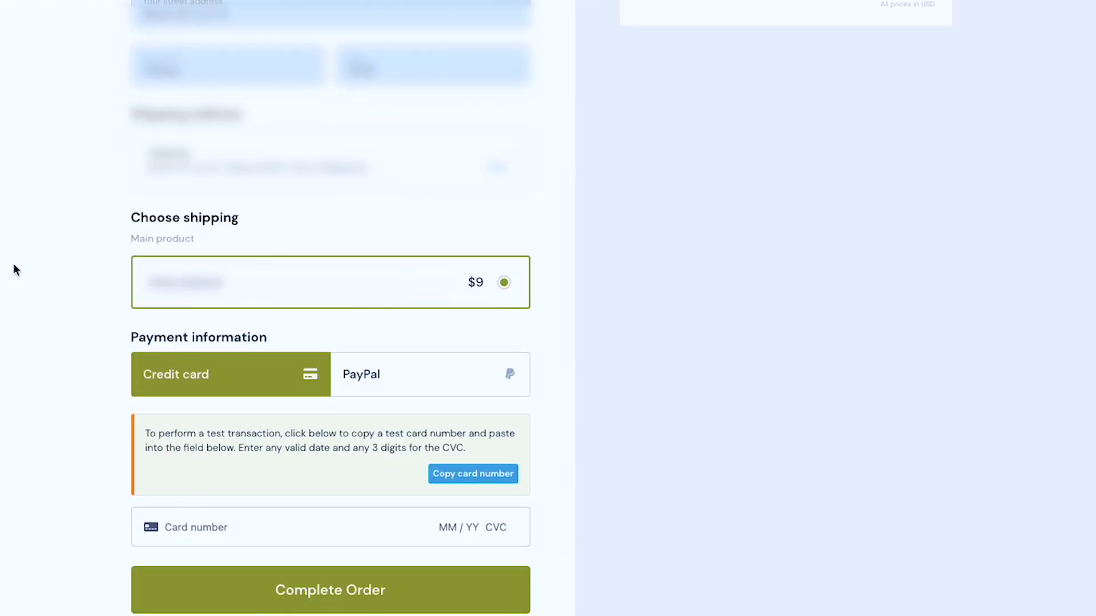
{"action": "left_click", "coordinate": [282, 525]}
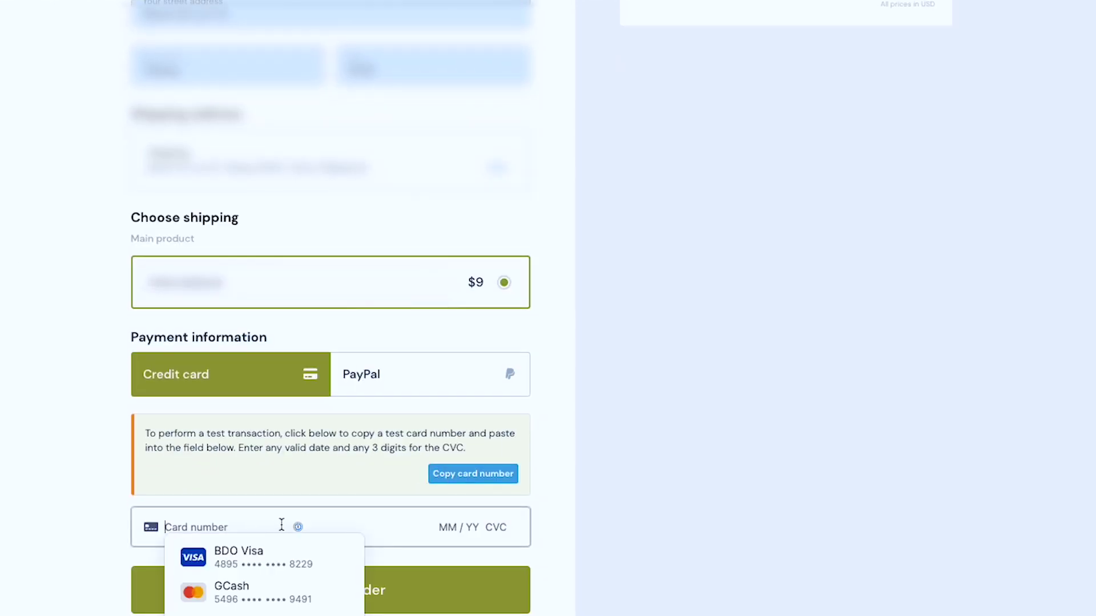
{"action": "key", "text": "ctrl+v"}
{"action": "type", "text": "04 / 24 424"}
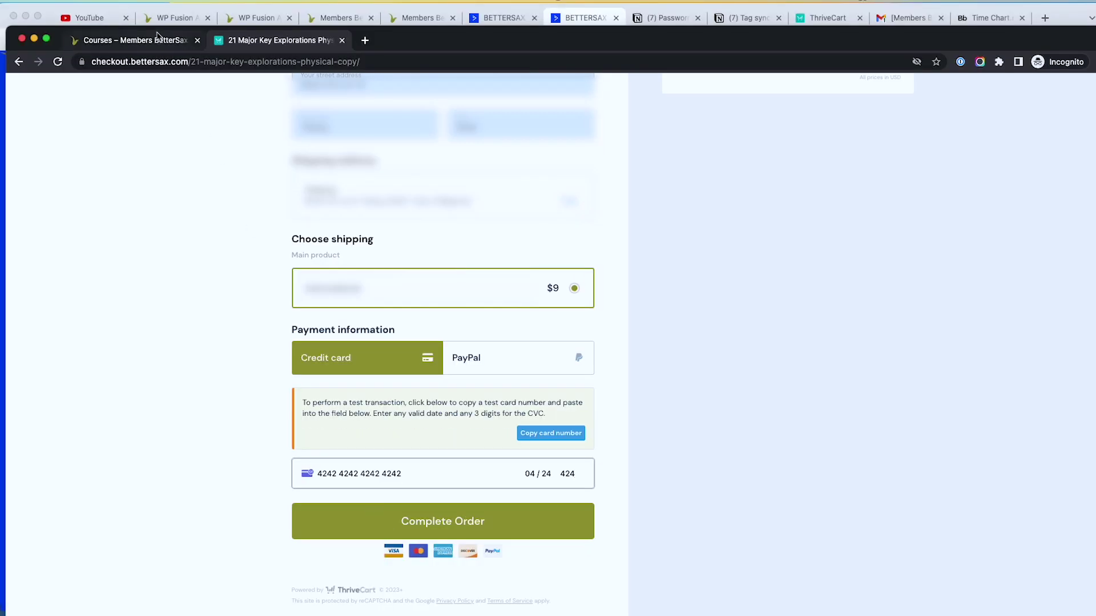
Step: Confirm My Courses lists two enrolled courses, then place the $29 Physical Book test order
{"action": "left_click", "coordinate": [159, 41]}
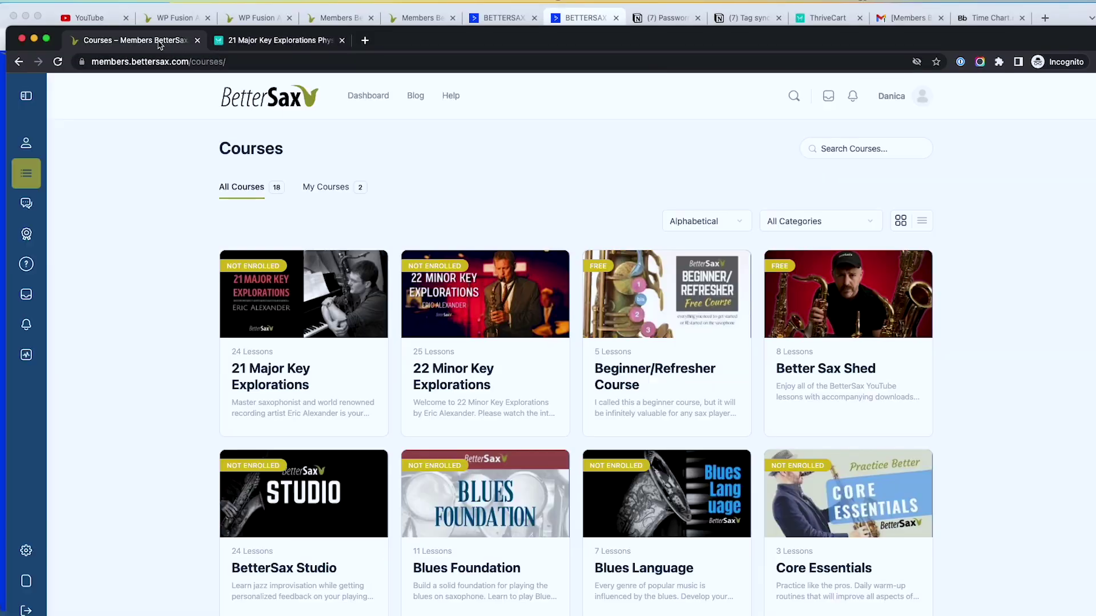
{"action": "left_click", "coordinate": [350, 190]}
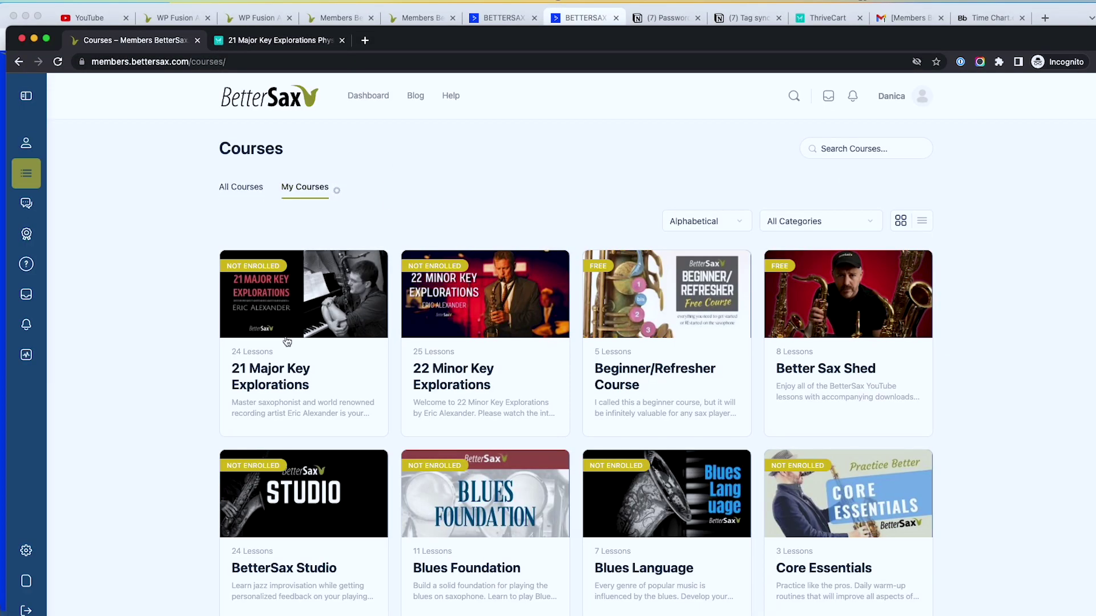
{"action": "left_click", "coordinate": [280, 42]}
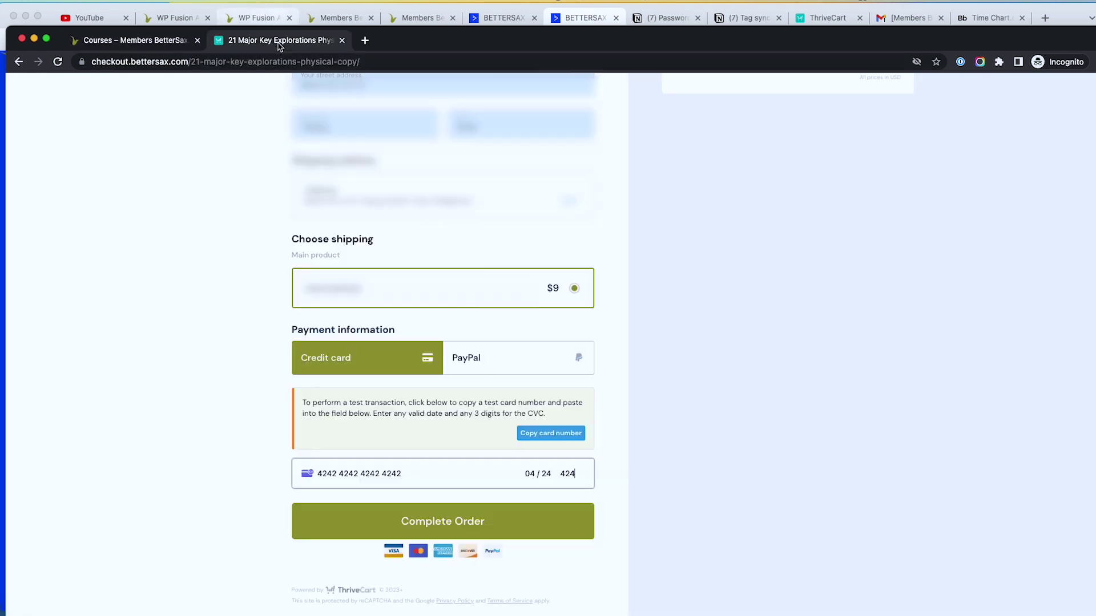
{"action": "left_click", "coordinate": [404, 534]}
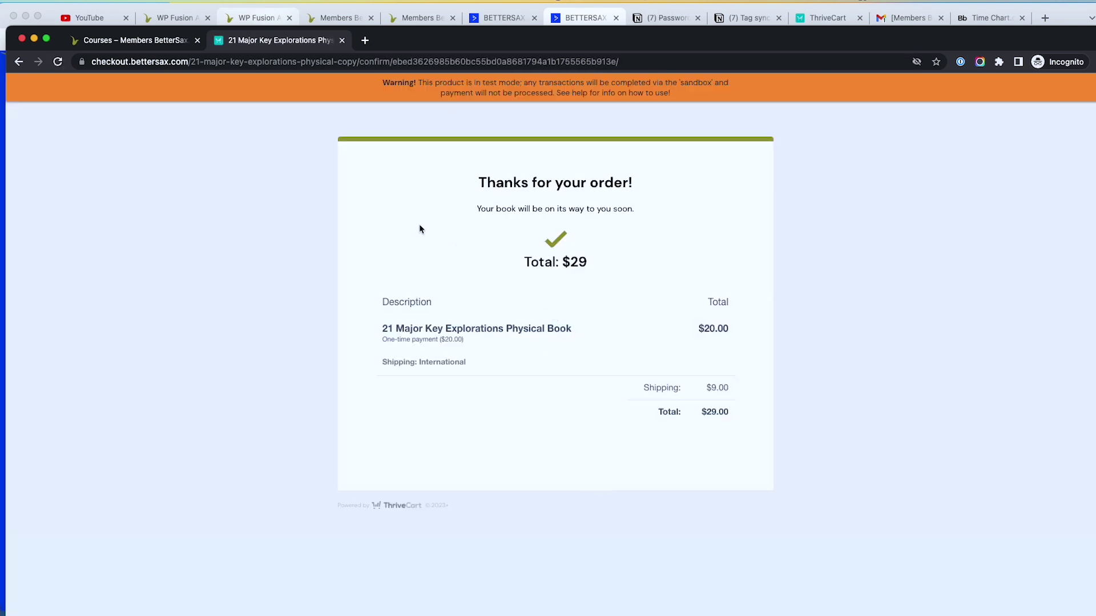
Step: Reload My Courses to check enrolment, then return to the order confirmation page
{"action": "left_click", "coordinate": [111, 41]}
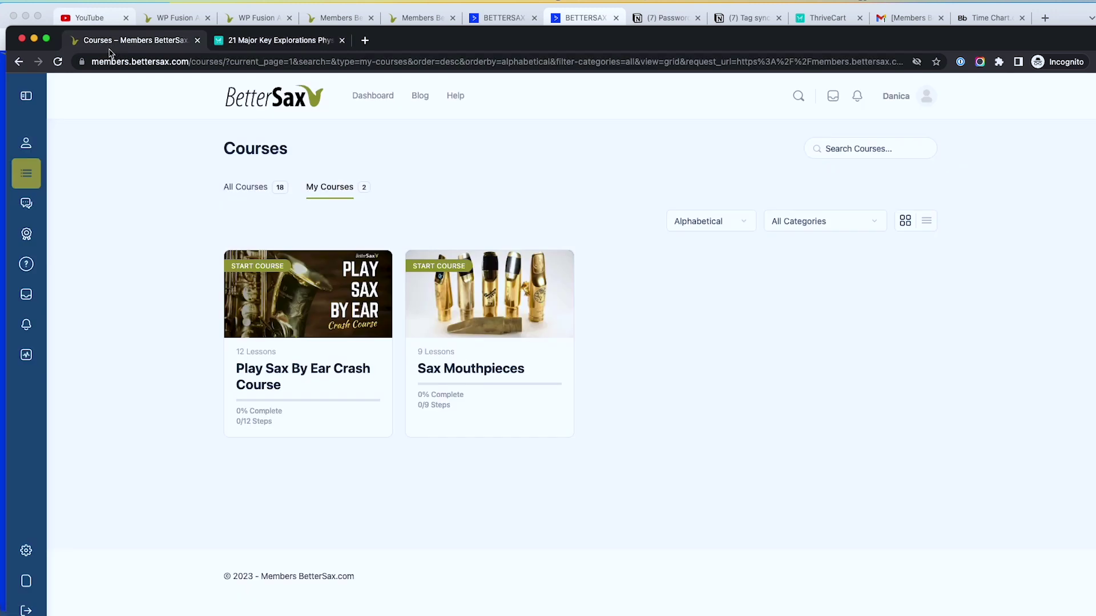
{"action": "left_click", "coordinate": [58, 62]}
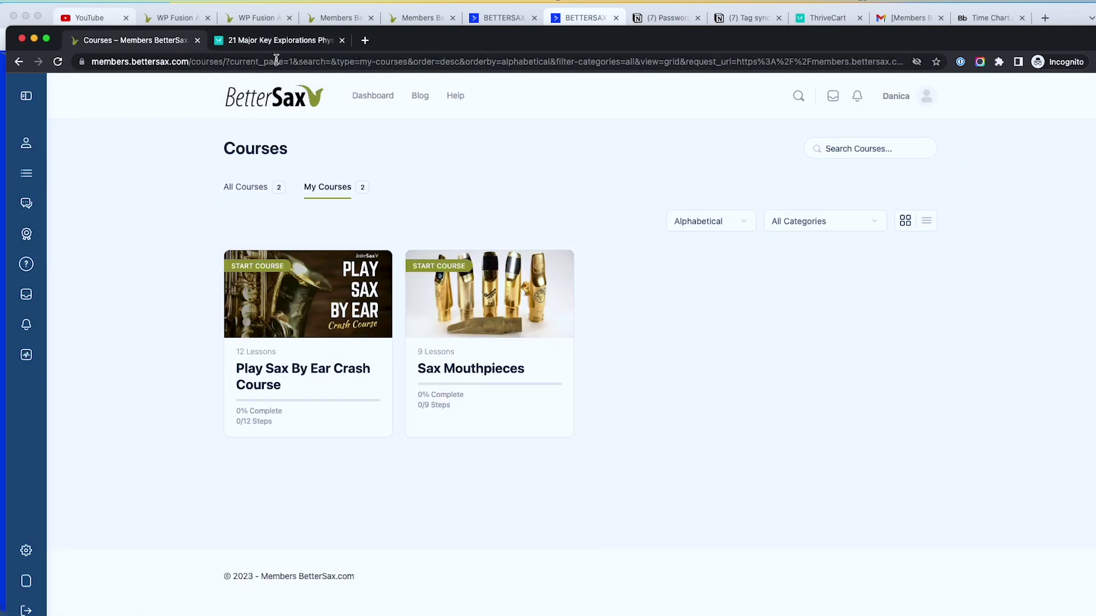
{"action": "left_click", "coordinate": [273, 41]}
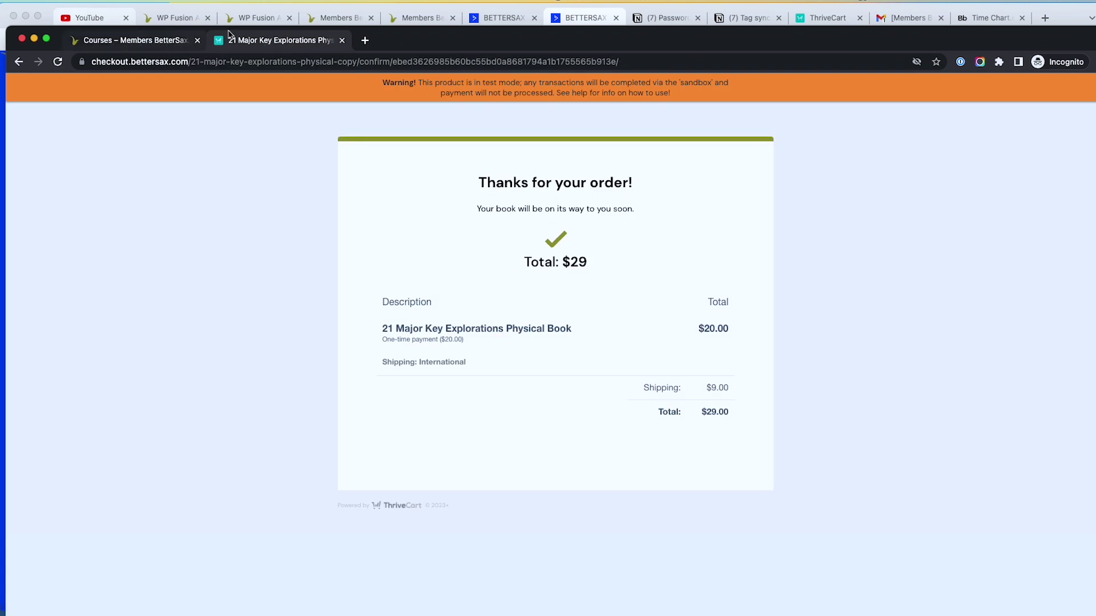
Step: Filter the WP Fusion Activity Log to the test buyer's account, showing 18 items
{"action": "left_click", "coordinate": [420, 18]}
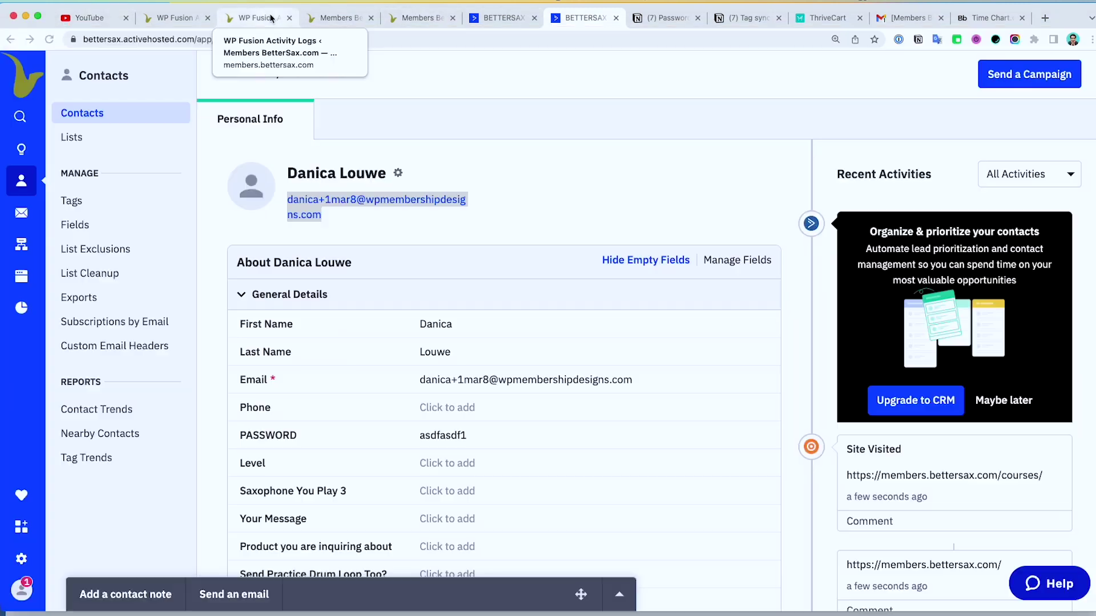
{"action": "left_click", "coordinate": [256, 18]}
{"action": "scroll", "coordinate": [468, 153], "scroll_direction": "up", "scroll_amount": 3}
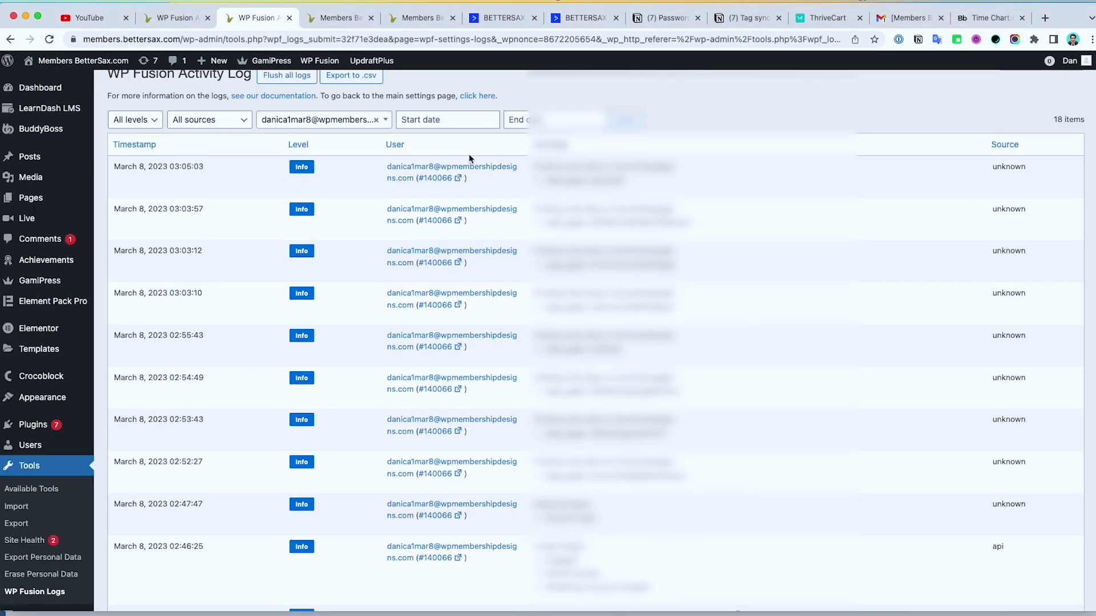
{"action": "left_click", "coordinate": [625, 120]}
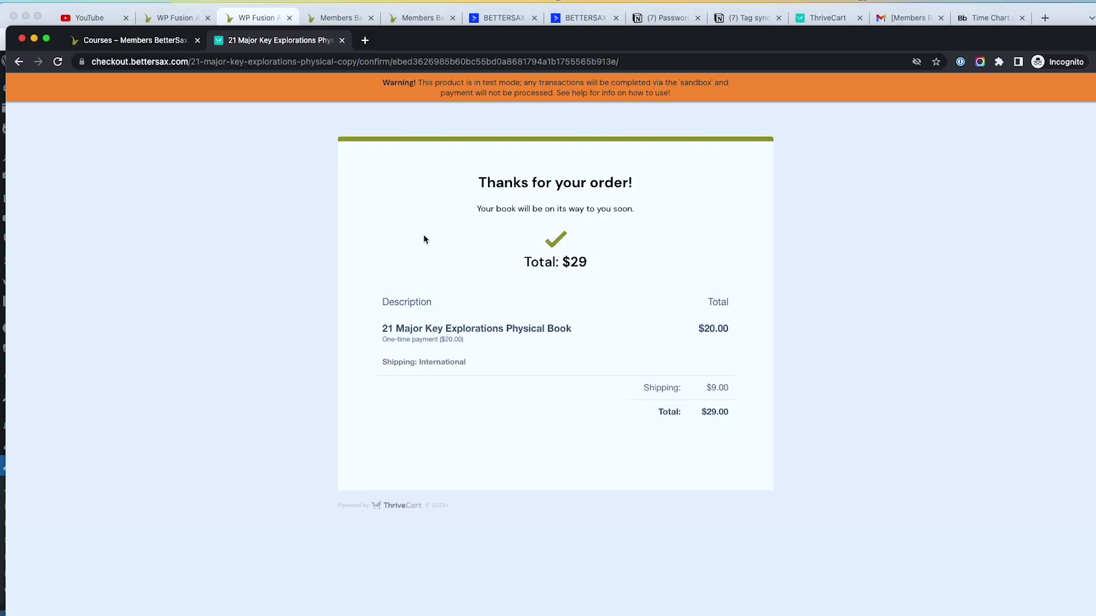
{"action": "left_click", "coordinate": [495, 17]}
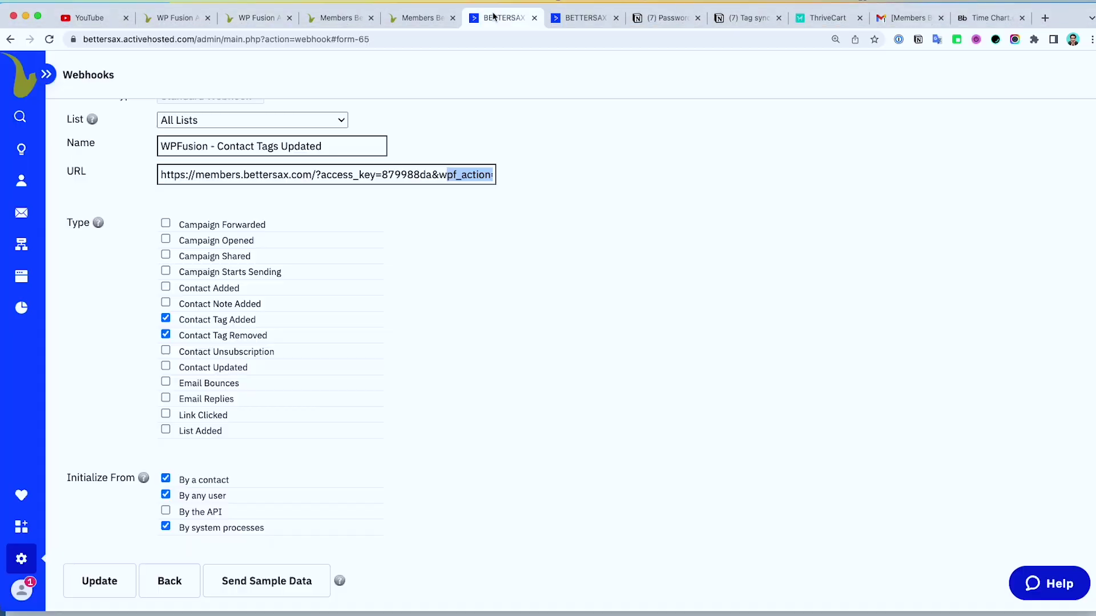
Step: Expand the Settings navigation and confirm the webhook URL ends in wpf_action=update_tags
{"action": "left_click", "coordinate": [46, 74]}
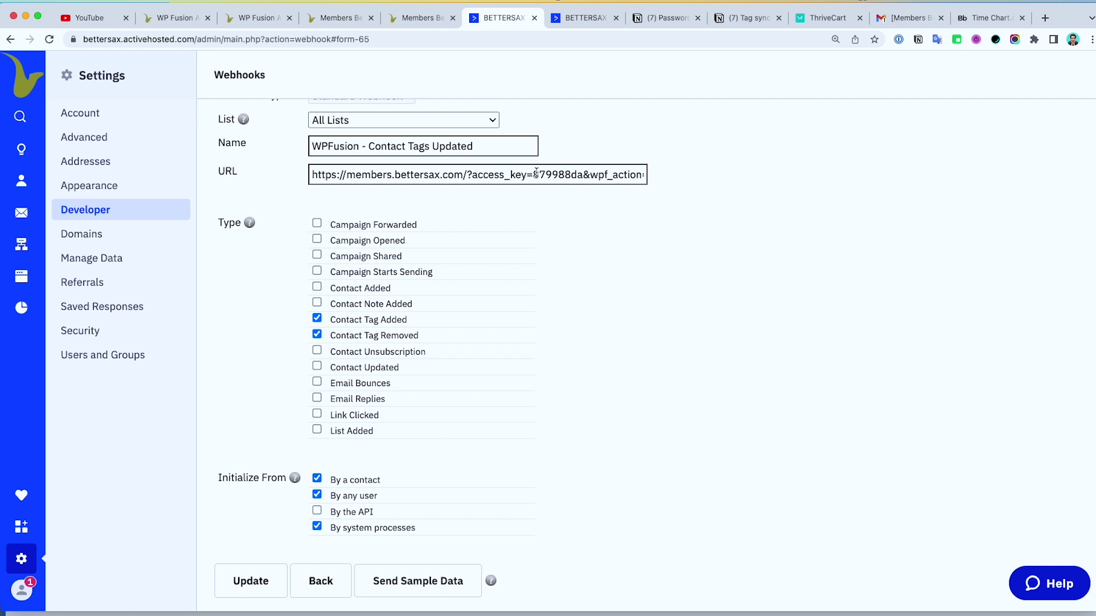
{"action": "left_click_drag", "start_coordinate": [536, 173], "coordinate": [685, 176]}
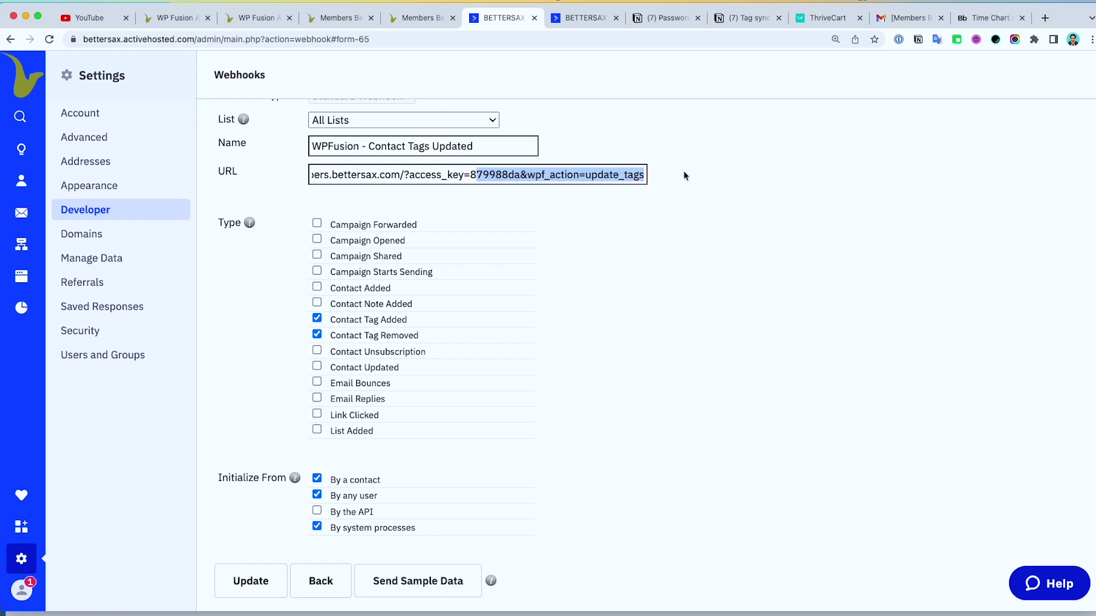
{"action": "scroll", "coordinate": [728, 179], "scroll_direction": "up", "scroll_amount": 1}
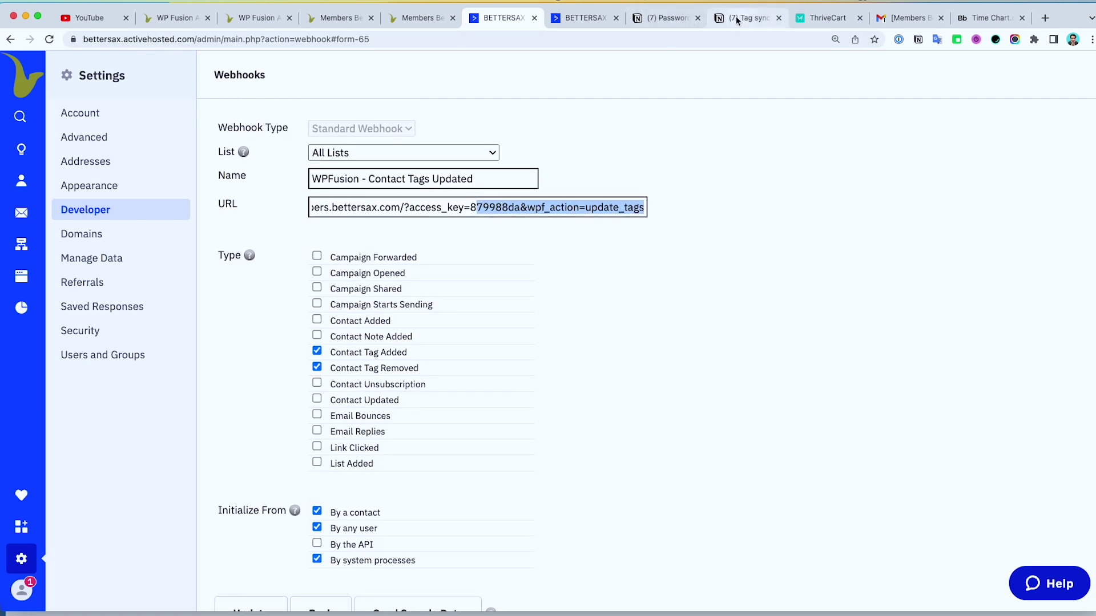
{"action": "left_click", "coordinate": [588, 21]}
Step: Reload the test contact record and review its tags ([Customer], [Purchase] Recent) and automations
{"action": "left_click", "coordinate": [49, 39]}
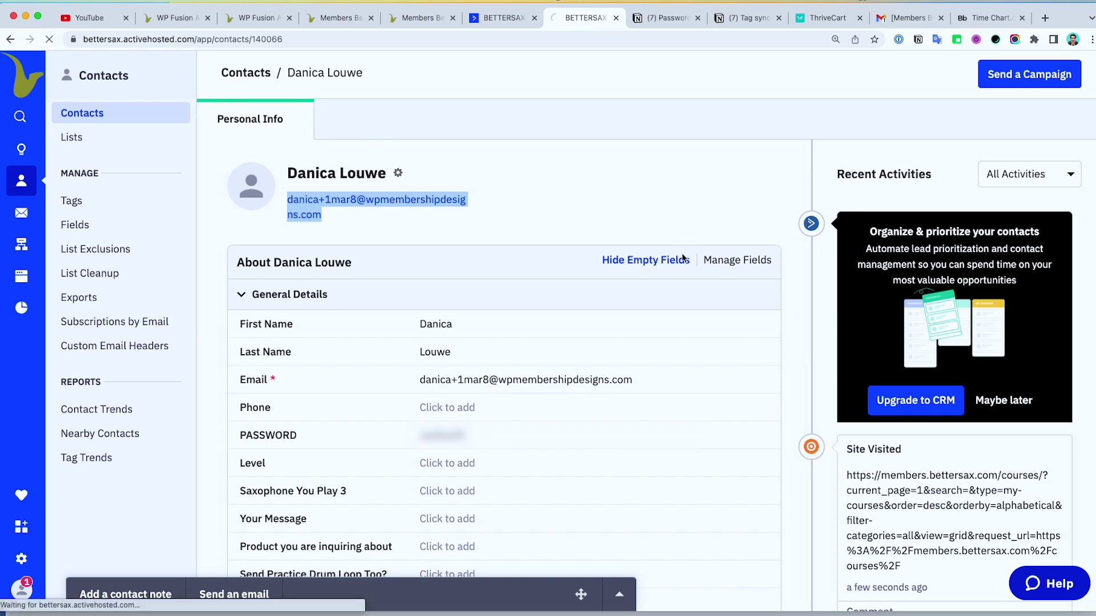
{"action": "scroll", "coordinate": [679, 259], "scroll_direction": "down", "scroll_amount": 4}
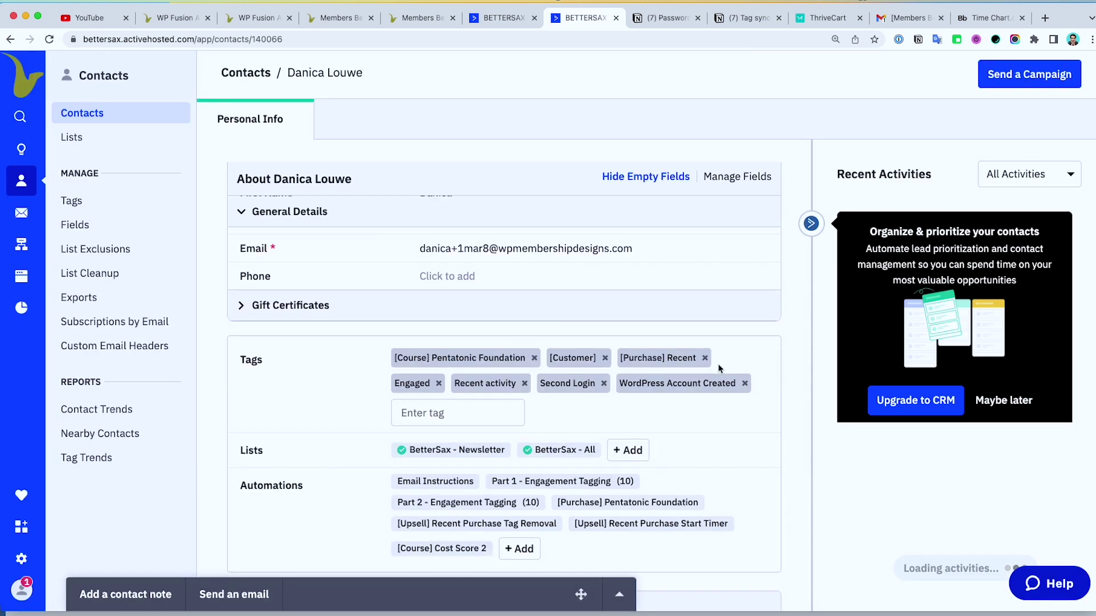
{"action": "scroll", "coordinate": [718, 368], "scroll_direction": "down", "scroll_amount": 5}
{"action": "scroll", "coordinate": [627, 343], "scroll_direction": "up", "scroll_amount": 1}
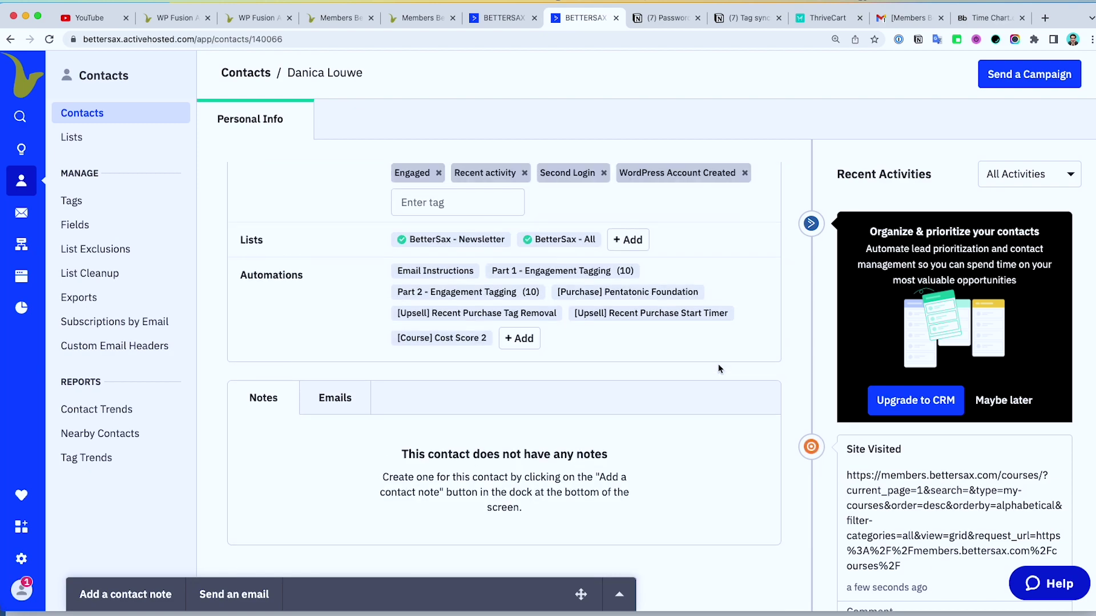
{"action": "mouse_move", "coordinate": [491, 318]}
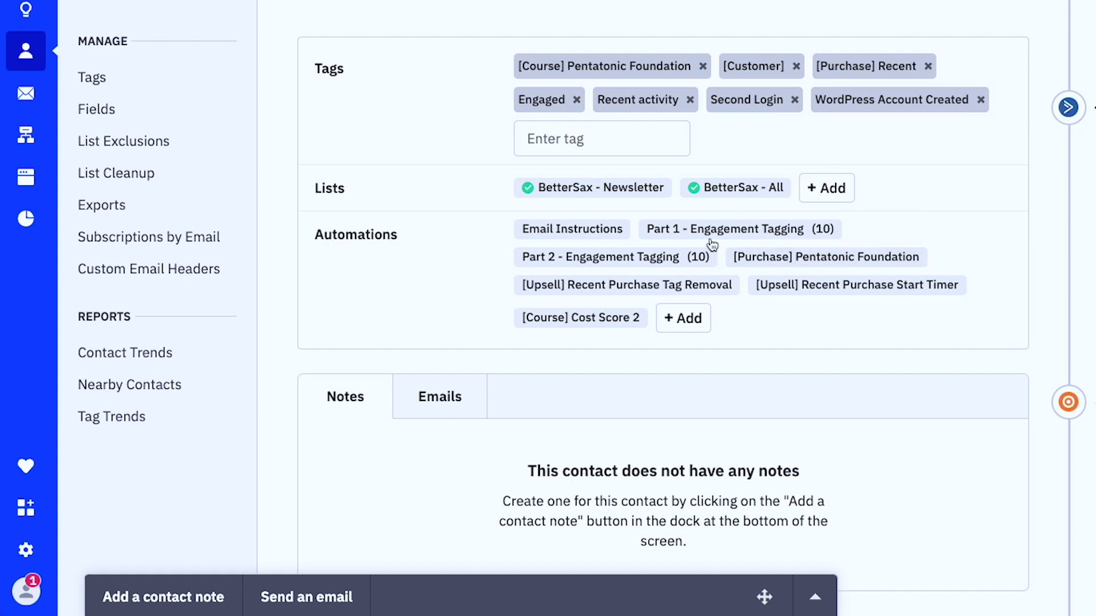
{"action": "scroll", "coordinate": [798, 252], "scroll_direction": "up", "scroll_amount": 2}
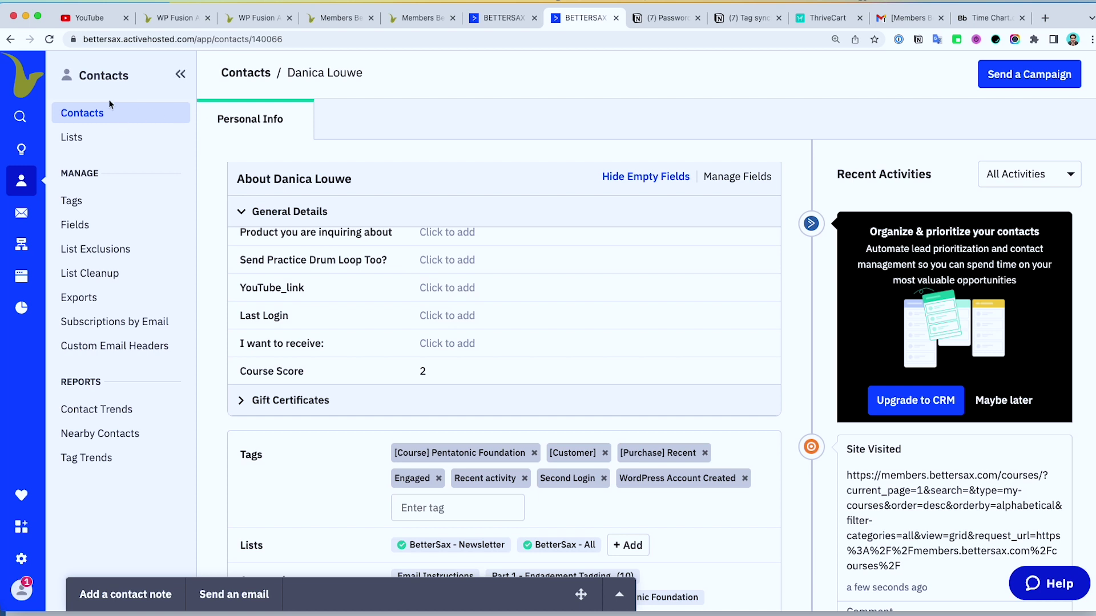
{"action": "left_click", "coordinate": [49, 39]}
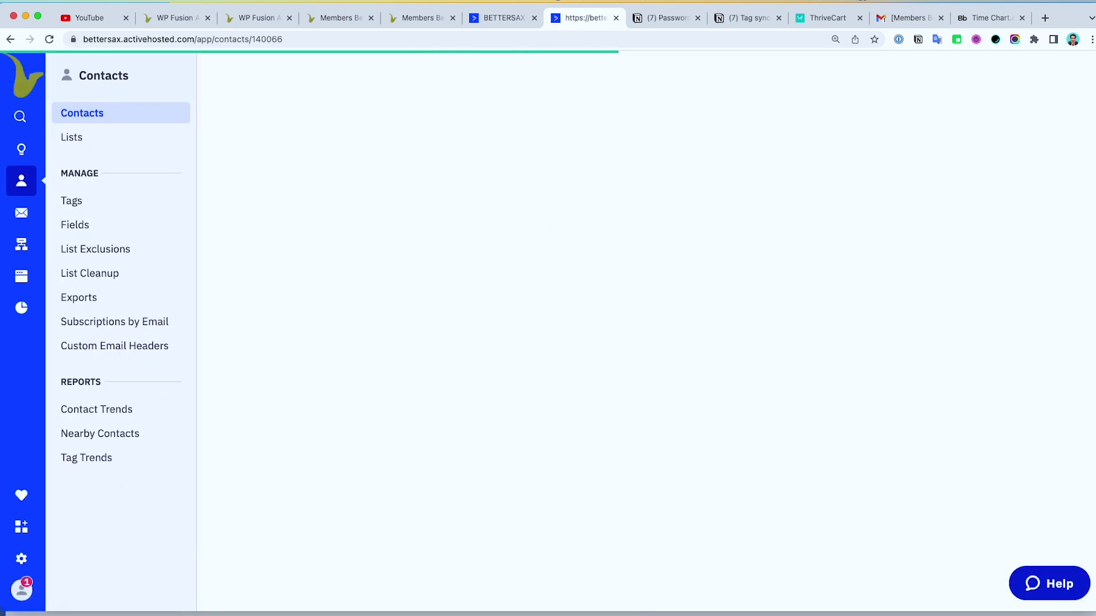
{"action": "key", "text": "super+grave"}
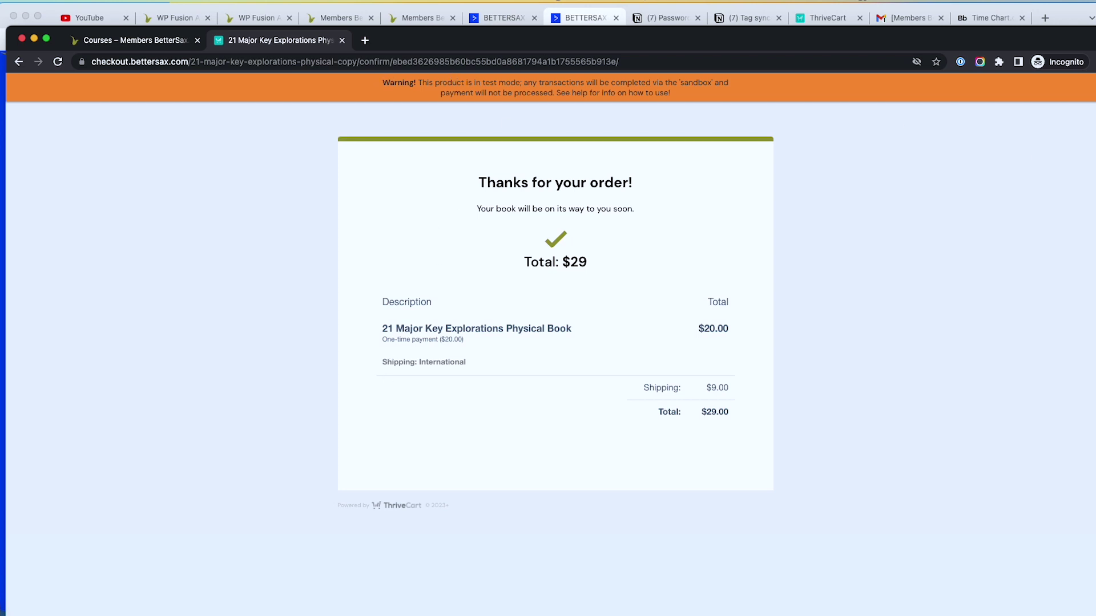
{"action": "left_click", "coordinate": [589, 18]}
{"action": "scroll", "coordinate": [490, 247], "scroll_direction": "down", "scroll_amount": 5}
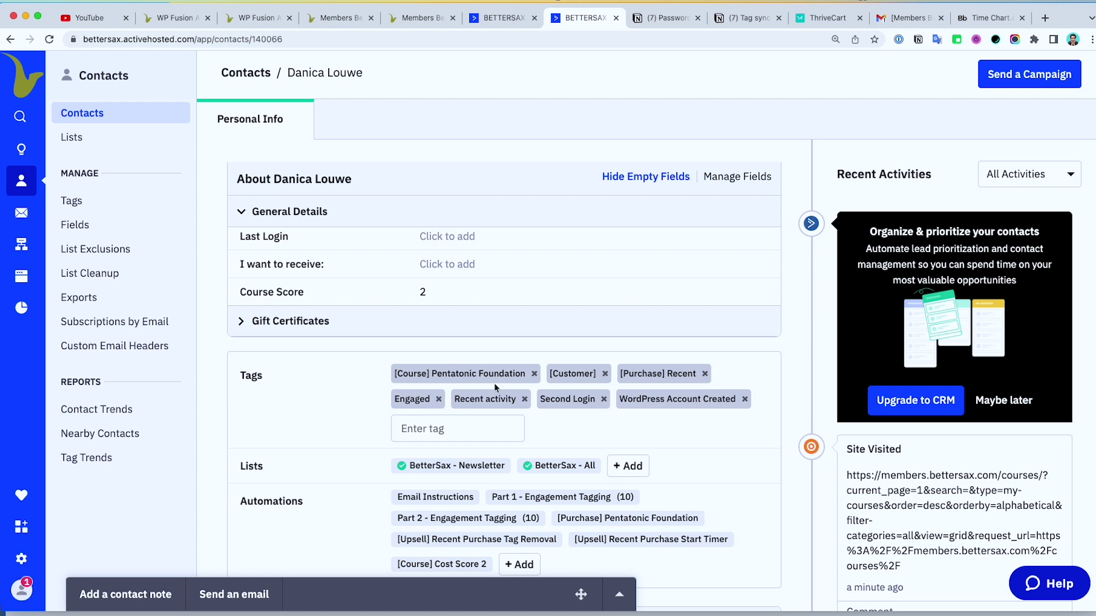
Step: Check the Physical Book's ThriveCart settings, still in Test mode, then return to the contact record
{"action": "left_click", "coordinate": [822, 19]}
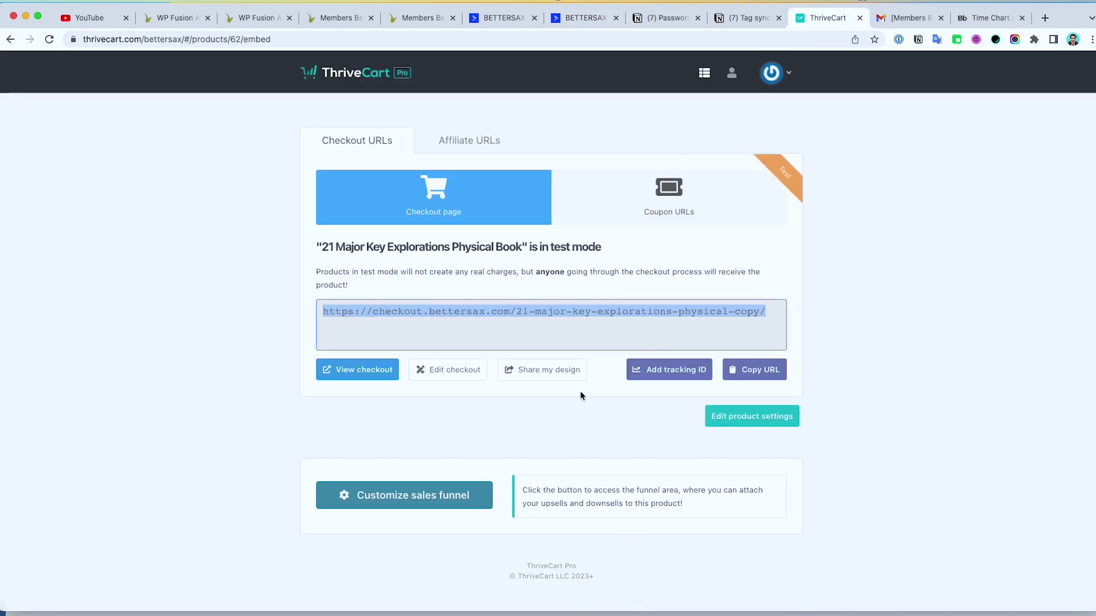
{"action": "left_click", "coordinate": [725, 429]}
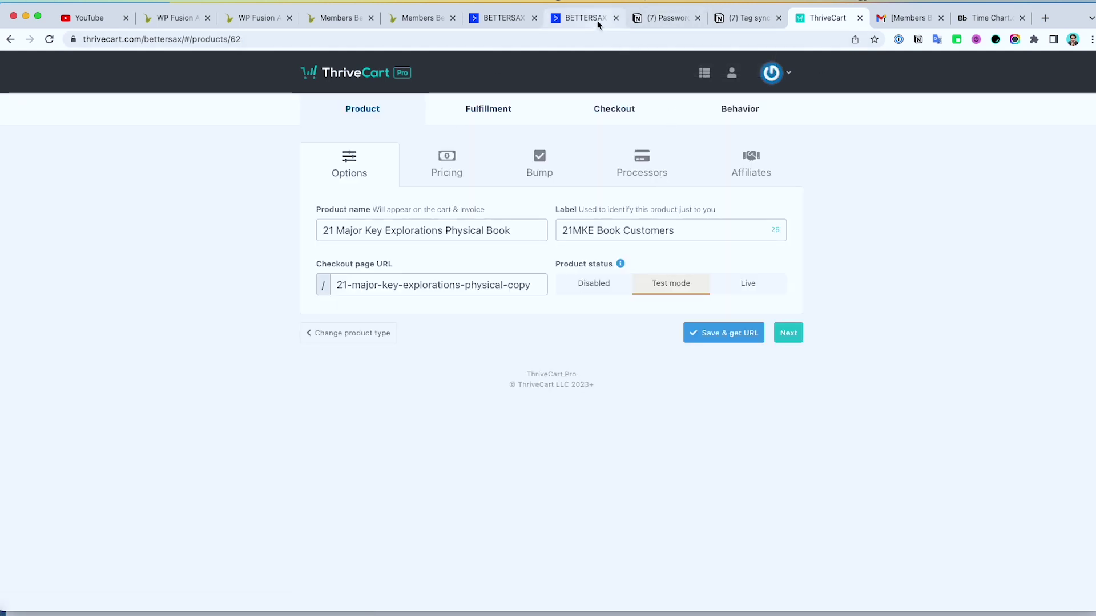
{"action": "left_click", "coordinate": [581, 18]}
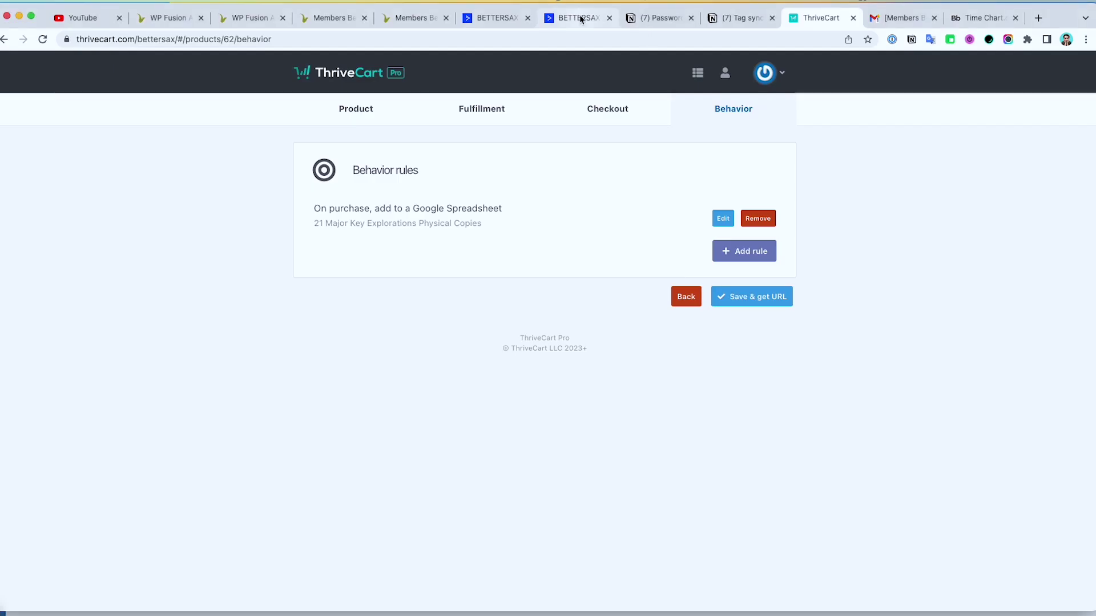
{"action": "left_click", "coordinate": [580, 18]}
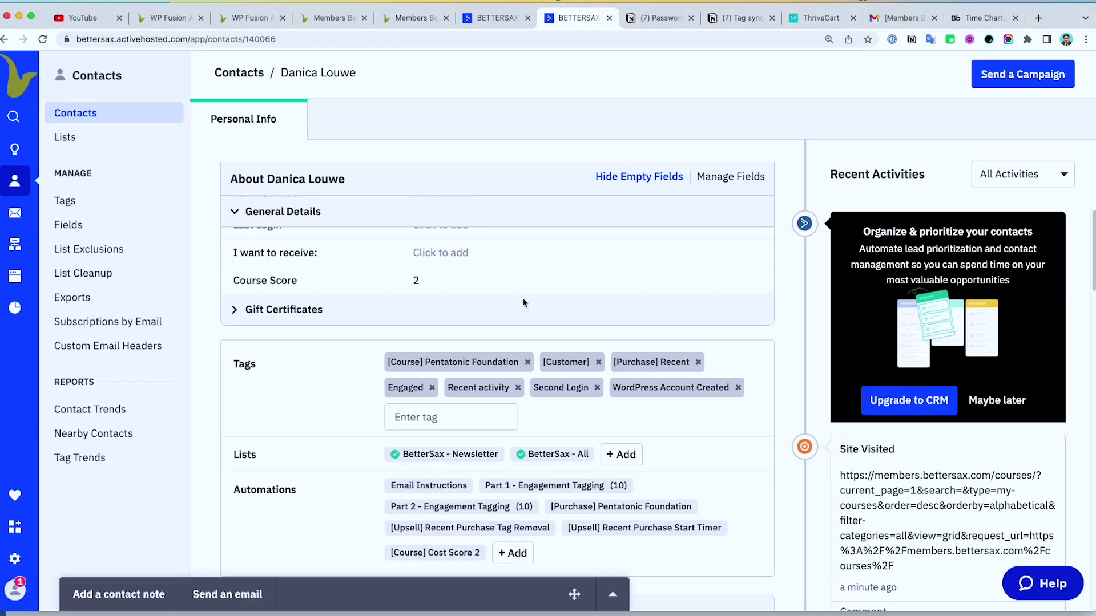
{"action": "key", "text": "super+r"}
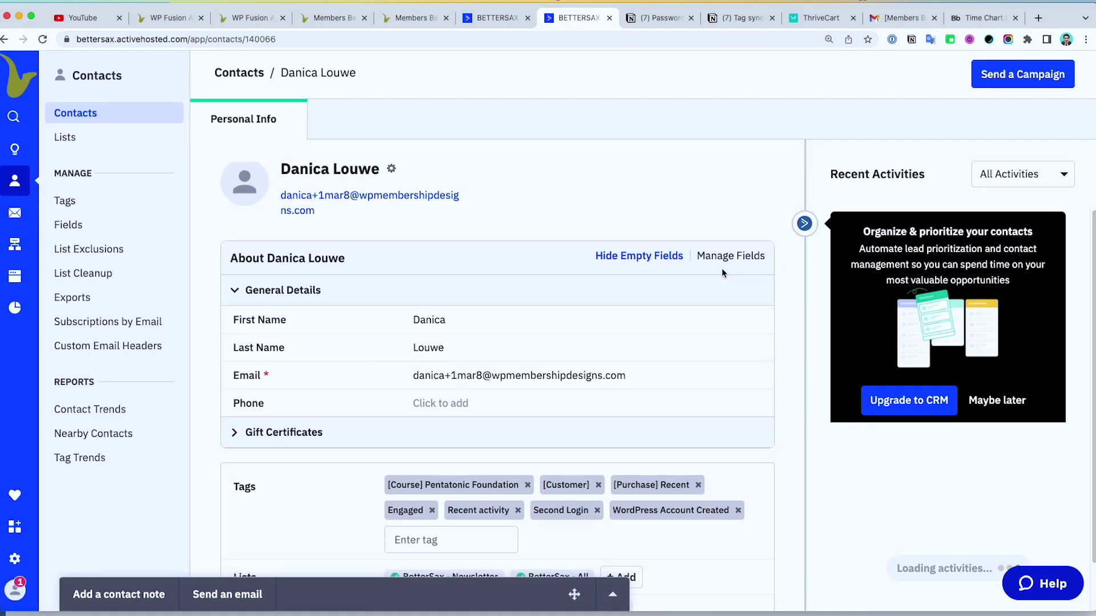
Step: Leave the webhook settings and go to ActiveCampaign's Automations list
{"action": "scroll", "coordinate": [708, 299], "scroll_direction": "down", "scroll_amount": 10}
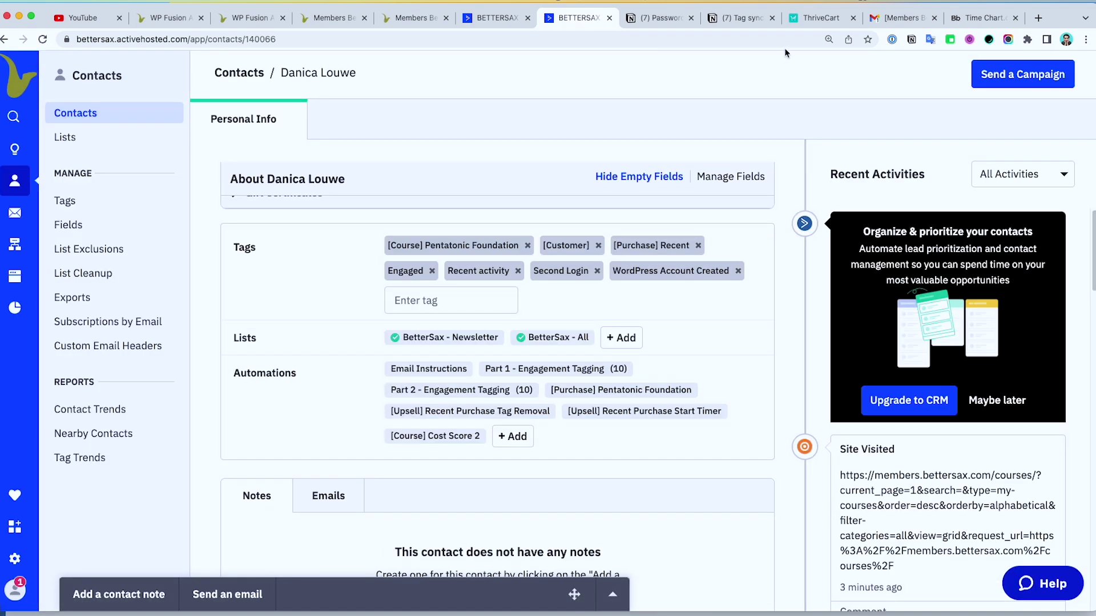
{"action": "left_click", "coordinate": [817, 19]}
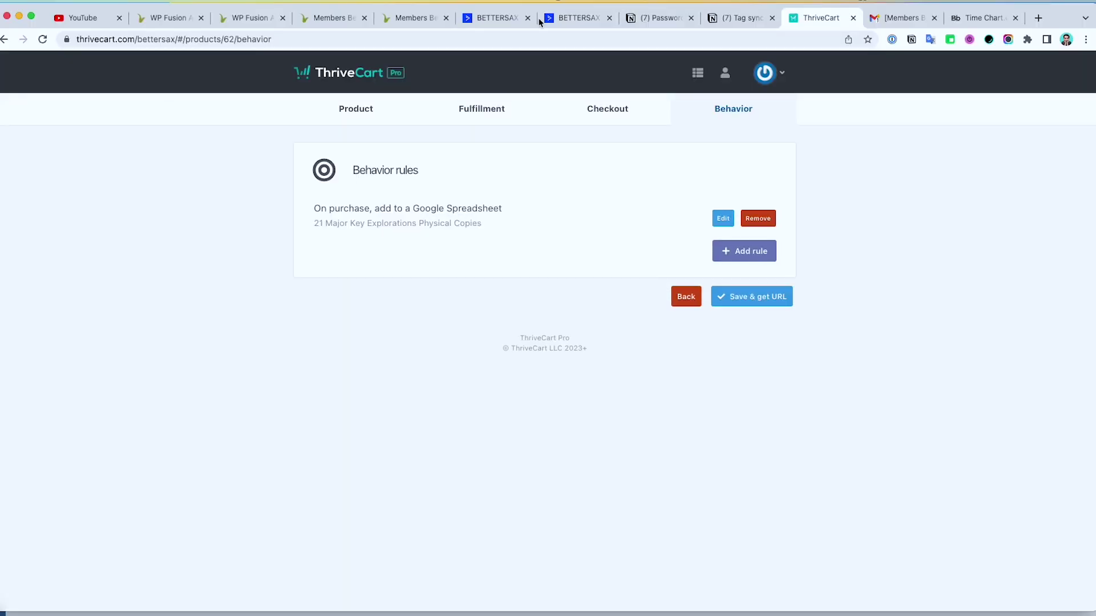
{"action": "left_click", "coordinate": [498, 19]}
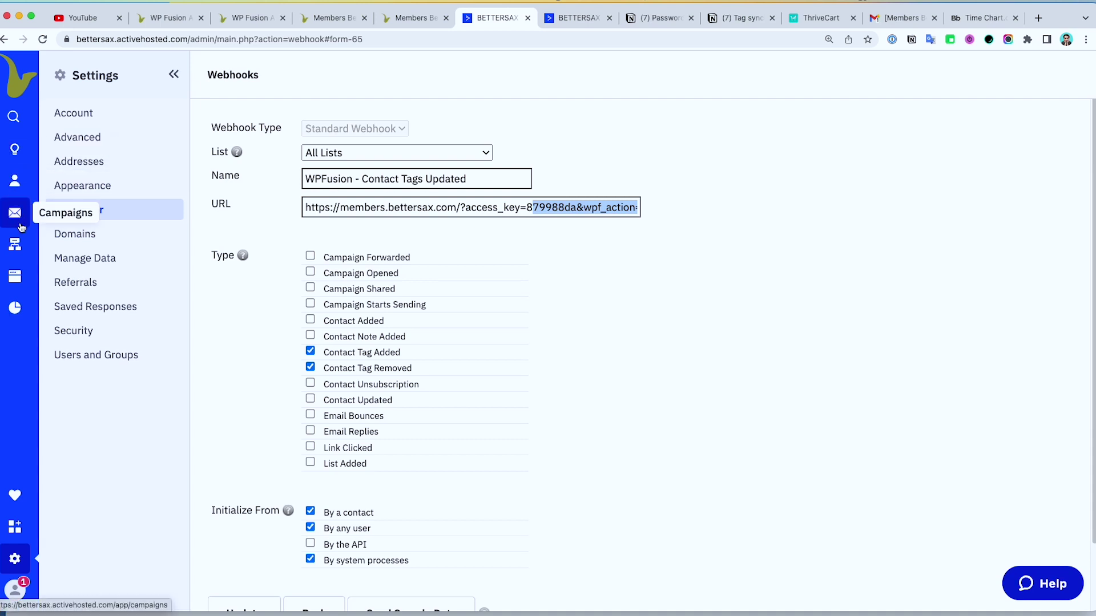
{"action": "left_click", "coordinate": [17, 244]}
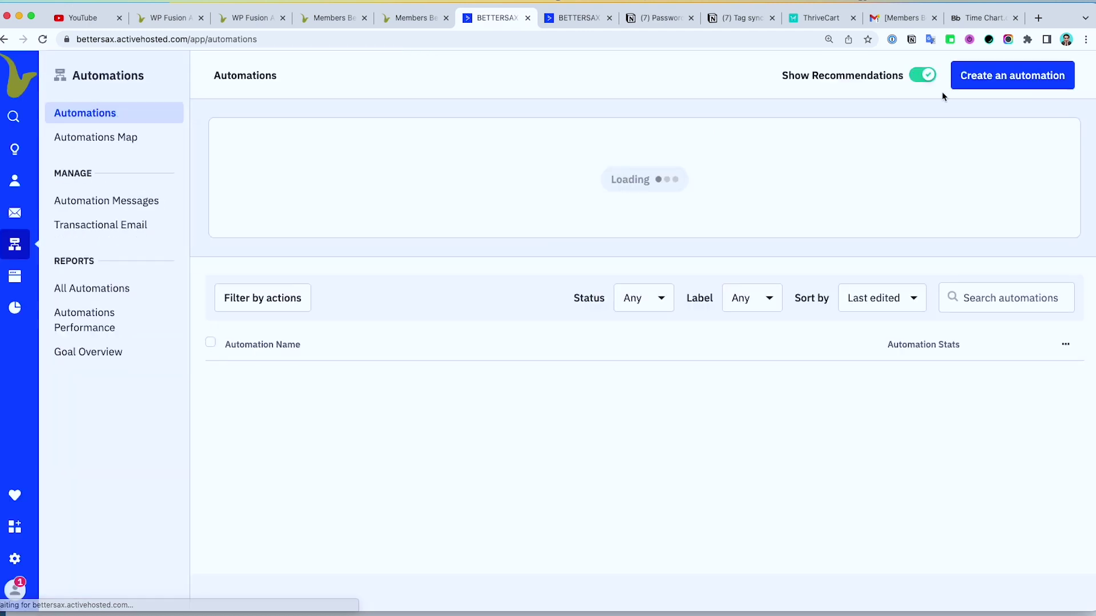
Step: Search automations for '21' and open [Purchase] 21 Major Key Explorations
{"action": "scroll", "coordinate": [985, 354], "scroll_direction": "down", "scroll_amount": 2}
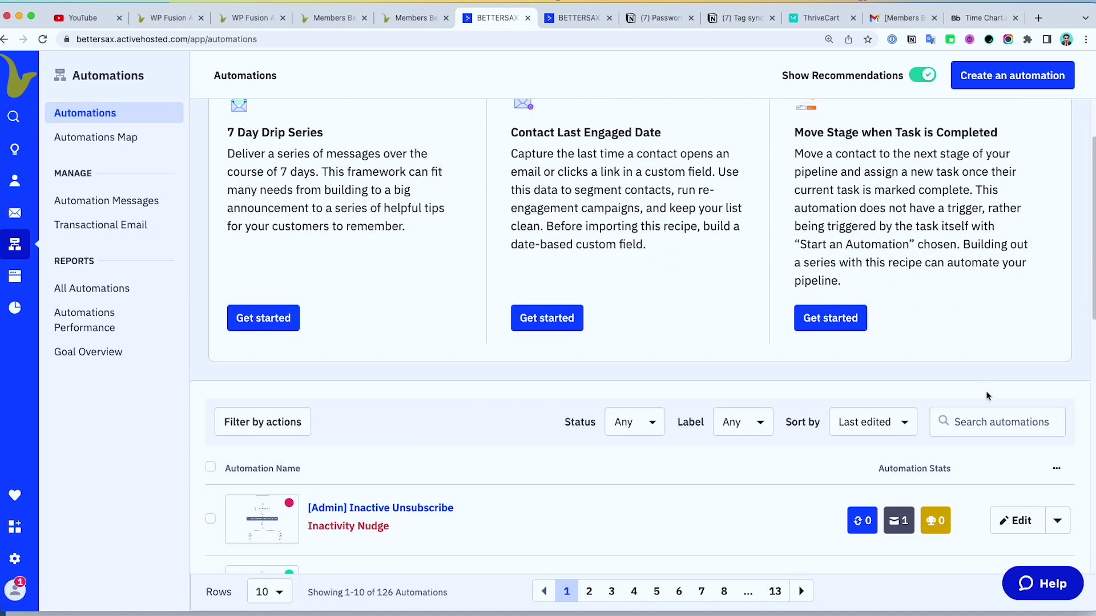
{"action": "left_click", "coordinate": [985, 421]}
{"action": "type", "text": "21"}
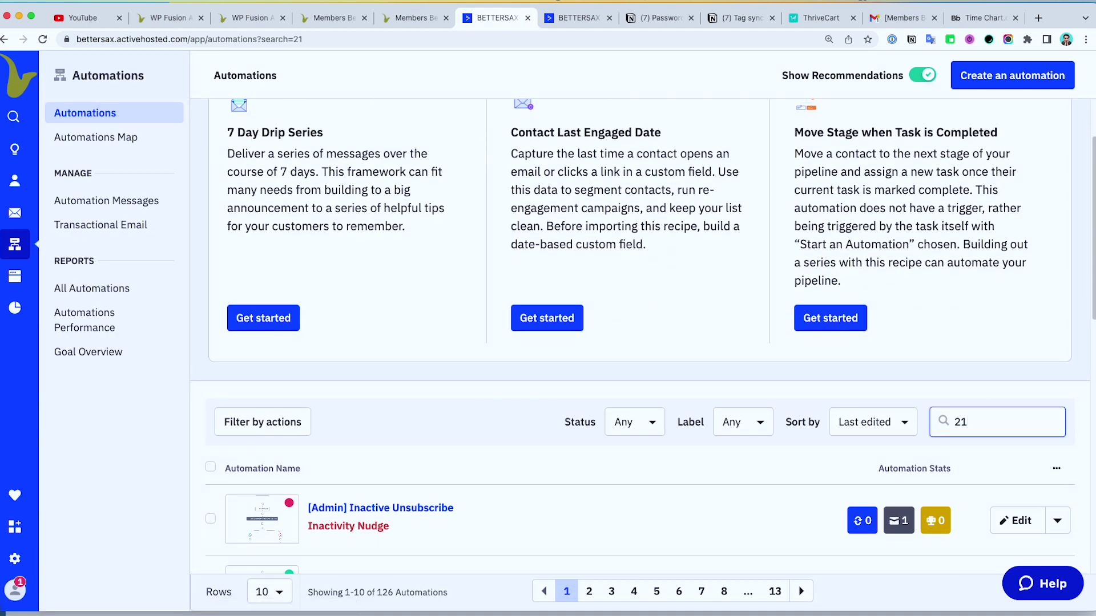
{"action": "scroll", "coordinate": [923, 344], "scroll_direction": "down", "scroll_amount": 5}
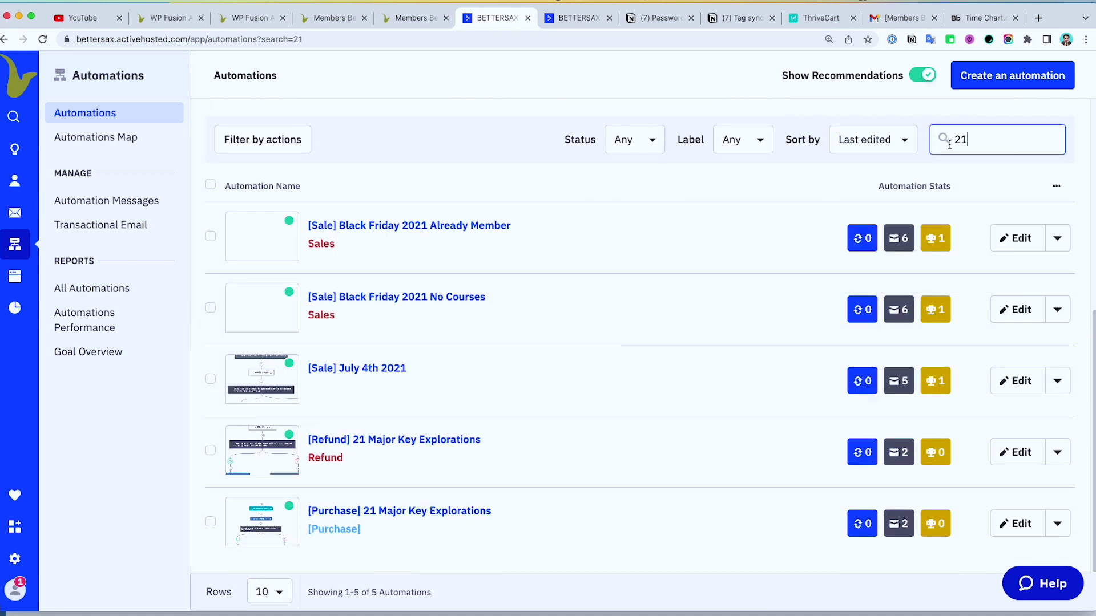
{"action": "scroll", "coordinate": [793, 344], "scroll_direction": "up", "scroll_amount": 1}
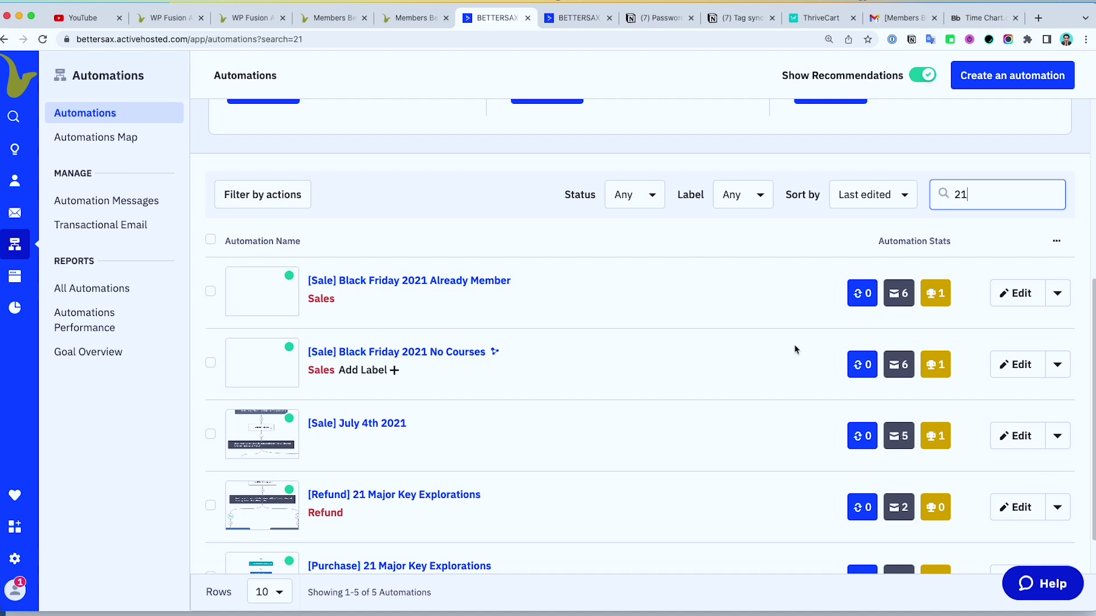
{"action": "scroll", "coordinate": [790, 342], "scroll_direction": "down", "scroll_amount": 1}
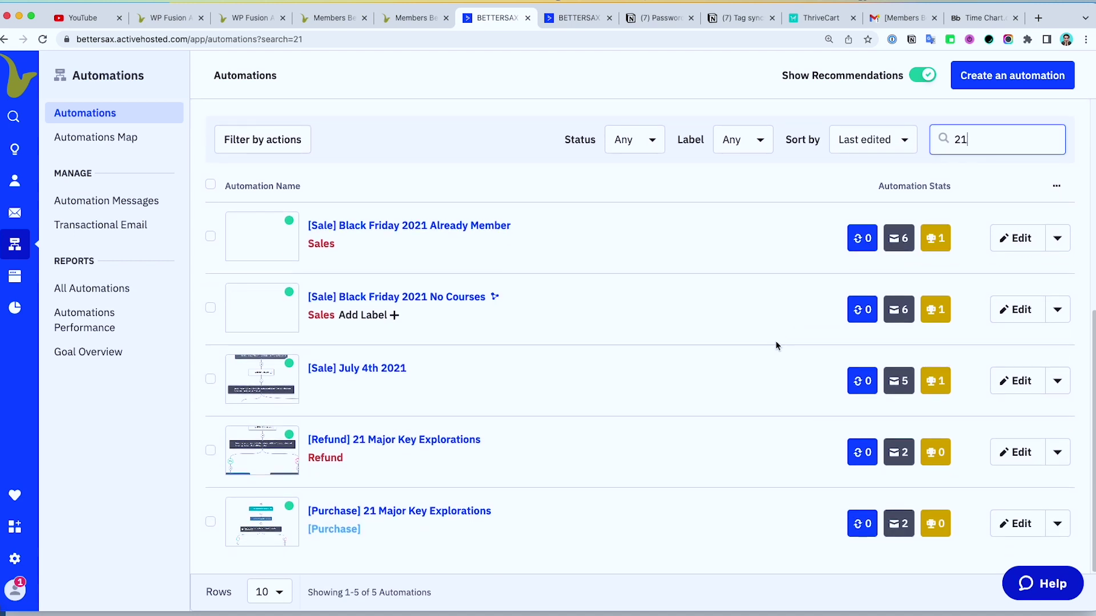
{"action": "left_click", "coordinate": [411, 515]}
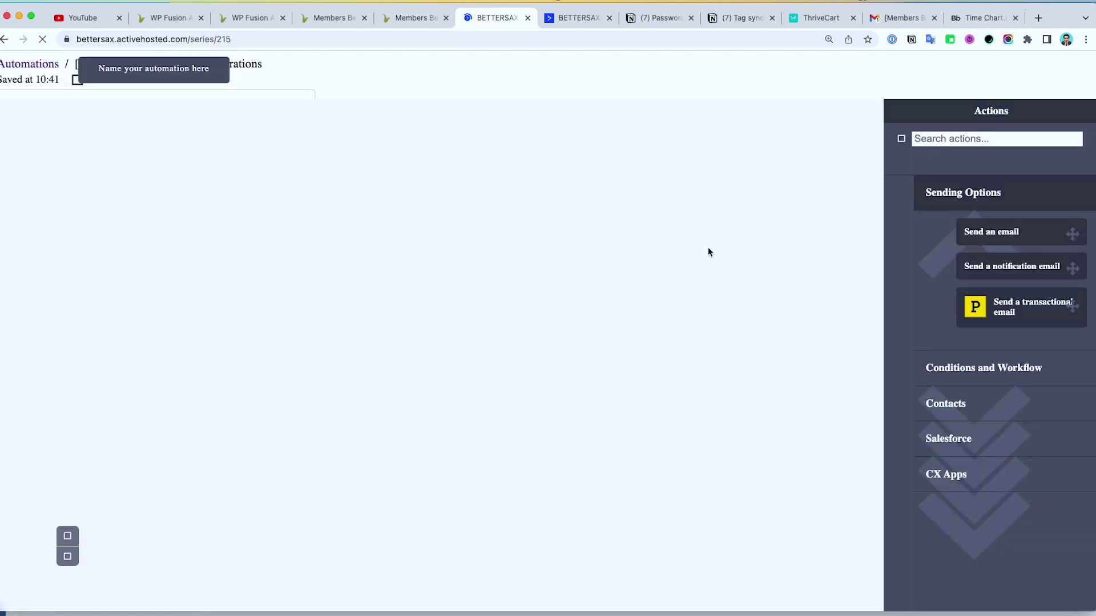
Step: Review the [Purchase] 21 Major Key Explorations workflow steps, then return to ThriveCart's behavior rules
{"action": "scroll", "coordinate": [542, 236], "scroll_direction": "down", "scroll_amount": 2}
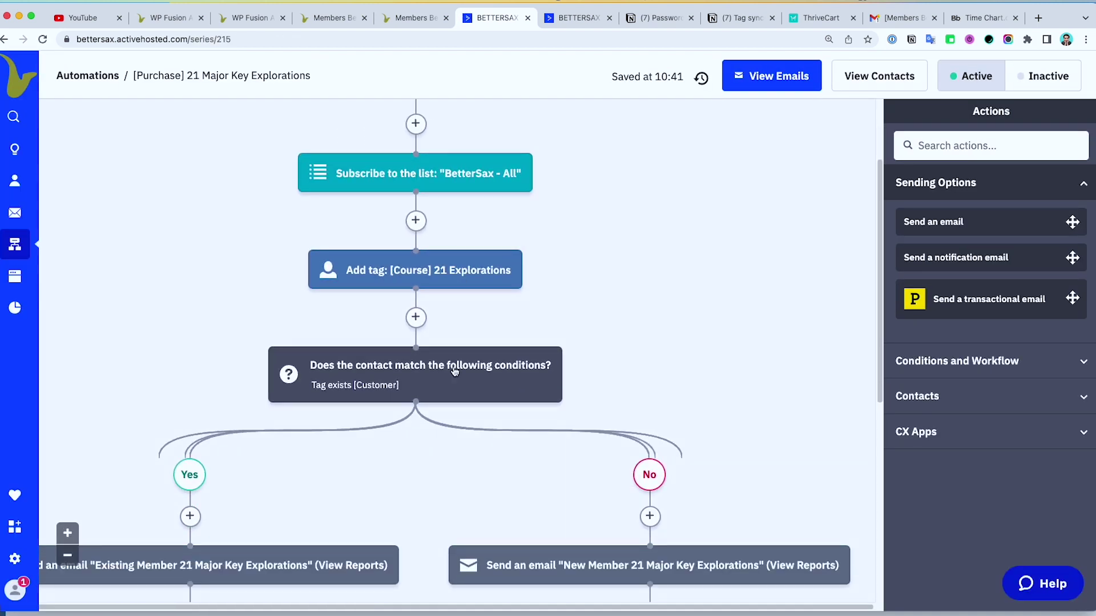
{"action": "mouse_move", "coordinate": [443, 386]}
{"action": "scroll", "coordinate": [751, 257], "scroll_direction": "down", "scroll_amount": 5}
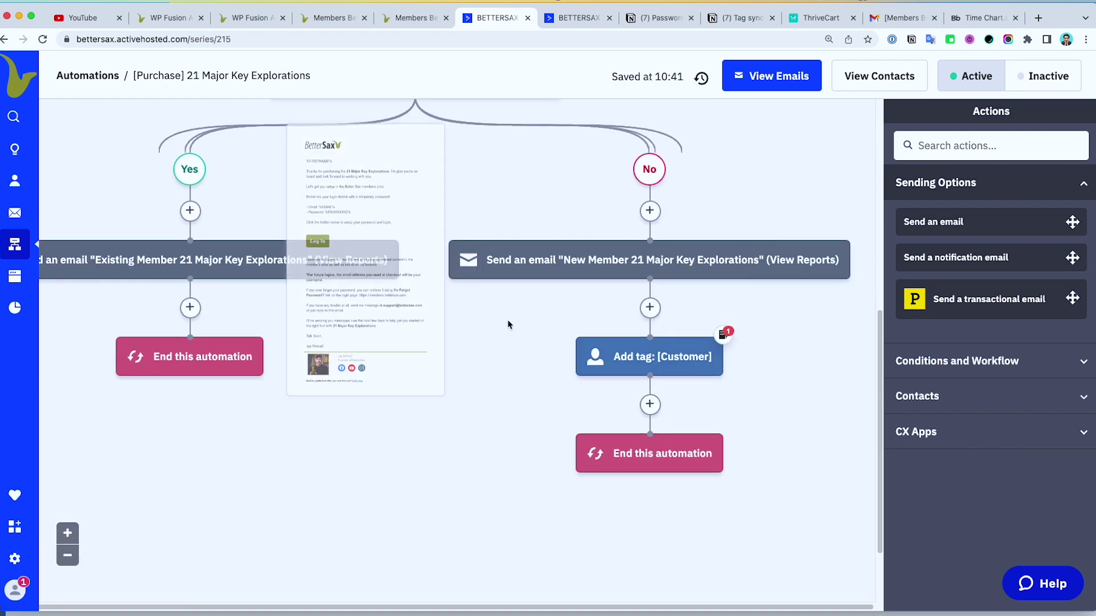
{"action": "scroll", "coordinate": [509, 323], "scroll_direction": "up", "scroll_amount": 6}
{"action": "left_click", "coordinate": [808, 19]}
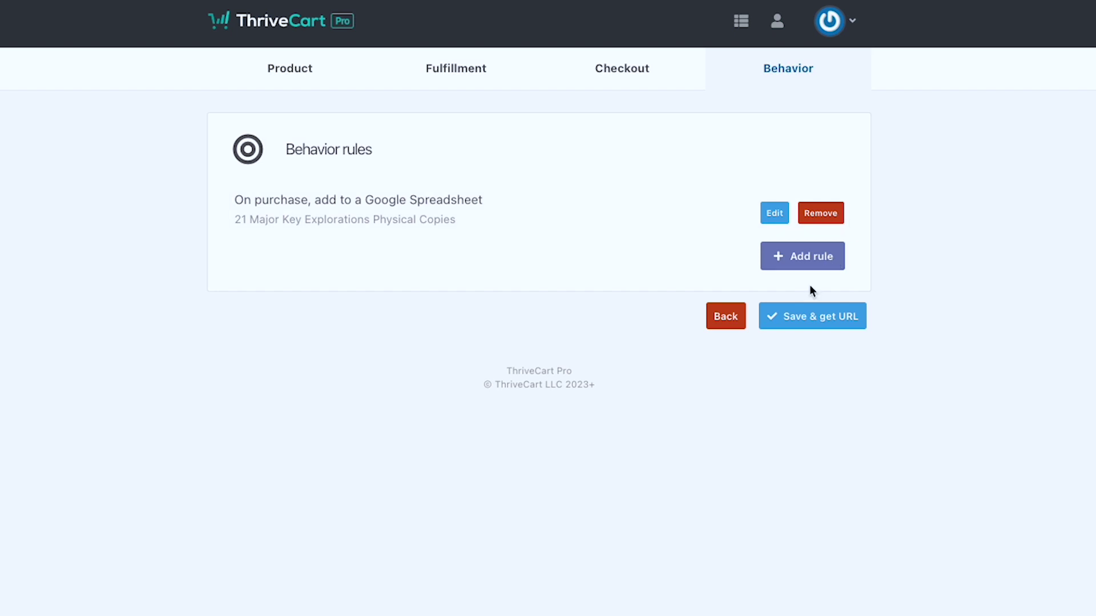
Step: Add a behavior rule on main product purchase using ActiveCampaign to add buyers to an automation
{"action": "left_click", "coordinate": [780, 260]}
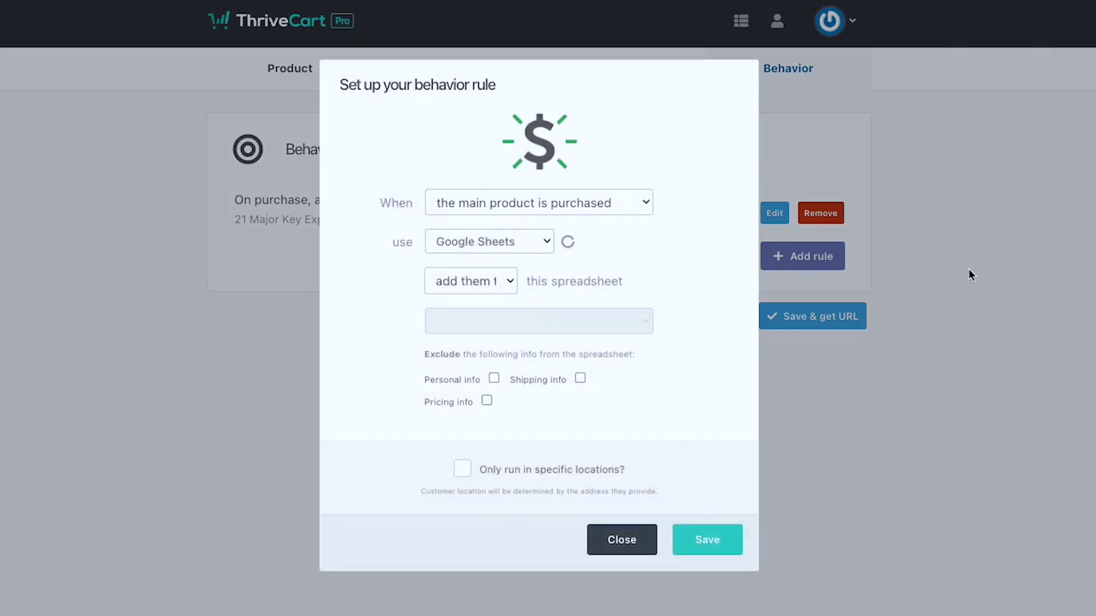
{"action": "left_click", "coordinate": [639, 204]}
{"action": "left_click", "coordinate": [667, 195]}
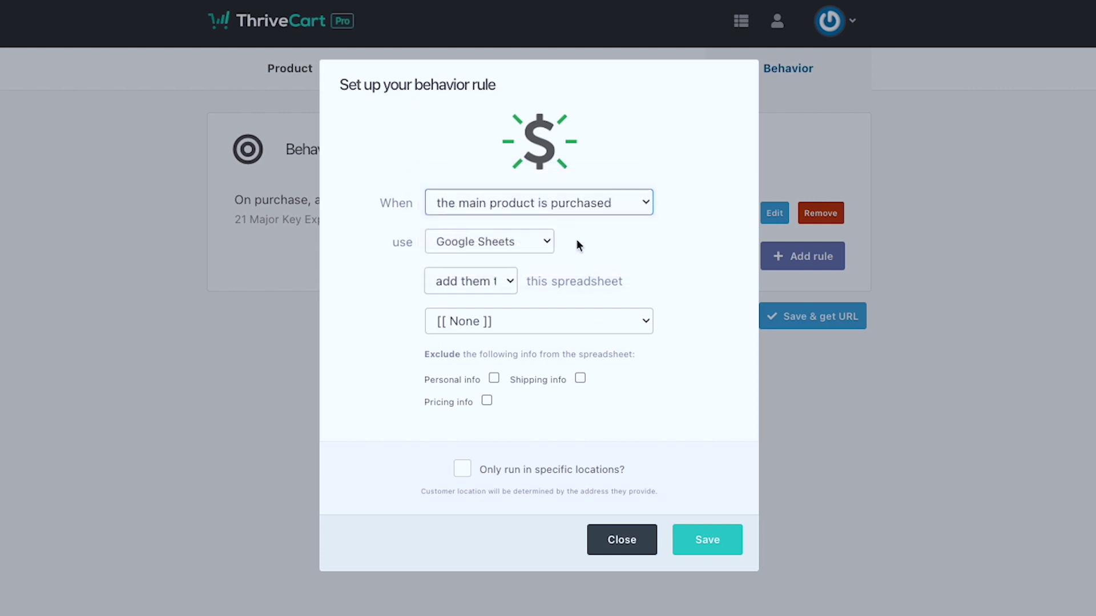
{"action": "left_click", "coordinate": [545, 241]}
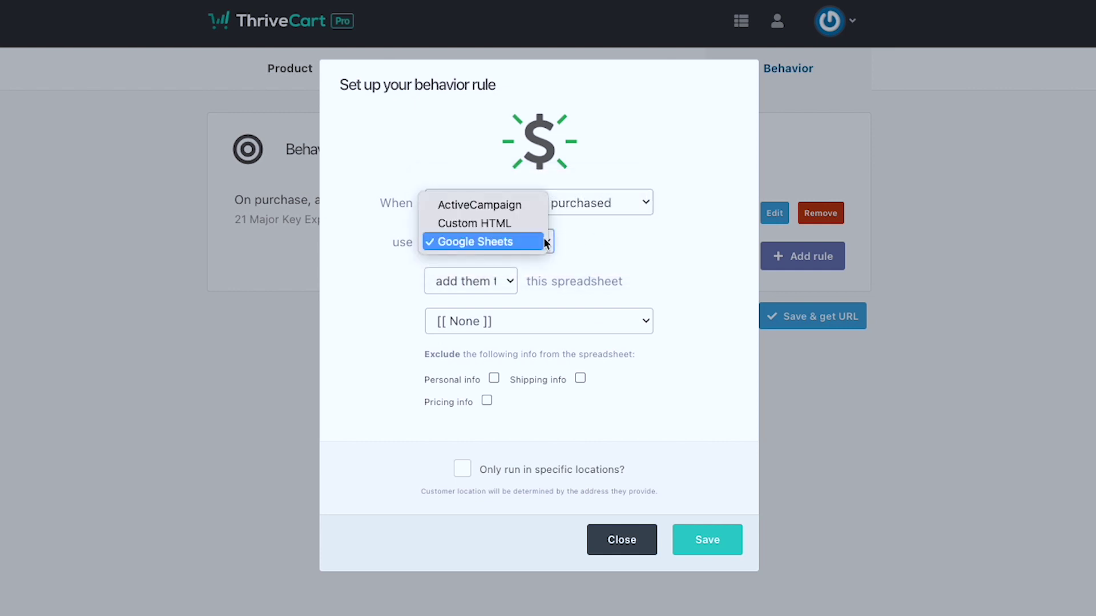
{"action": "left_click", "coordinate": [514, 205]}
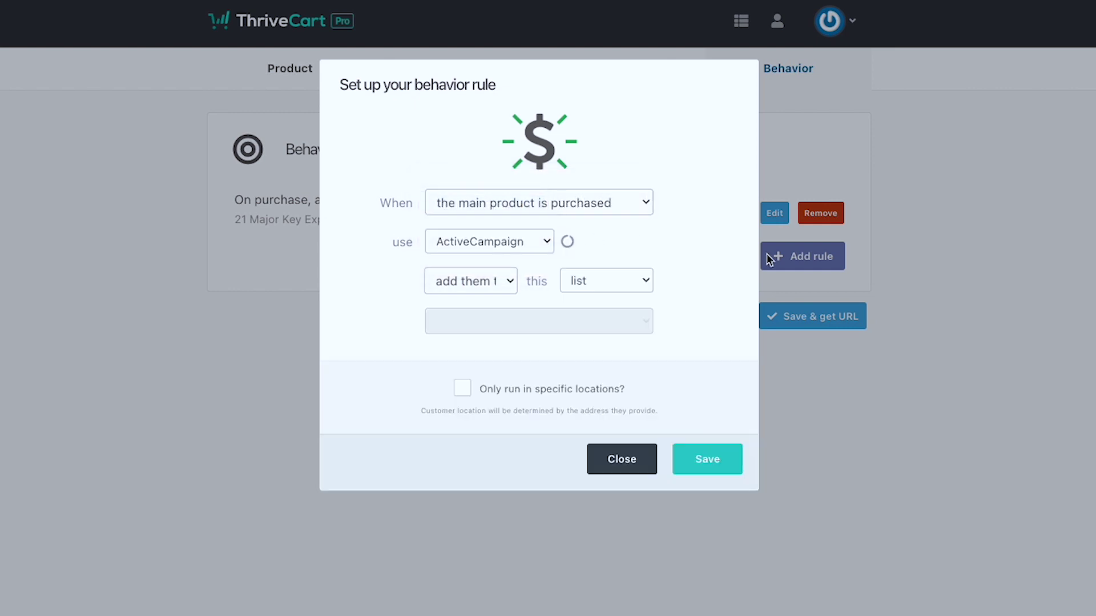
{"action": "left_click", "coordinate": [509, 284]}
{"action": "left_click", "coordinate": [607, 283]}
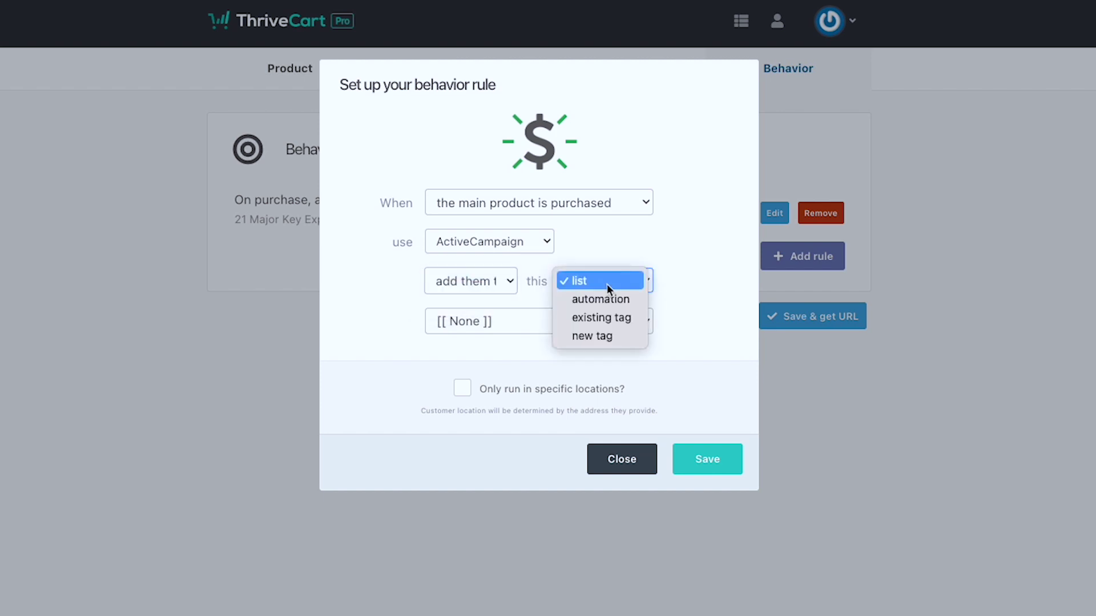
{"action": "left_click", "coordinate": [608, 298]}
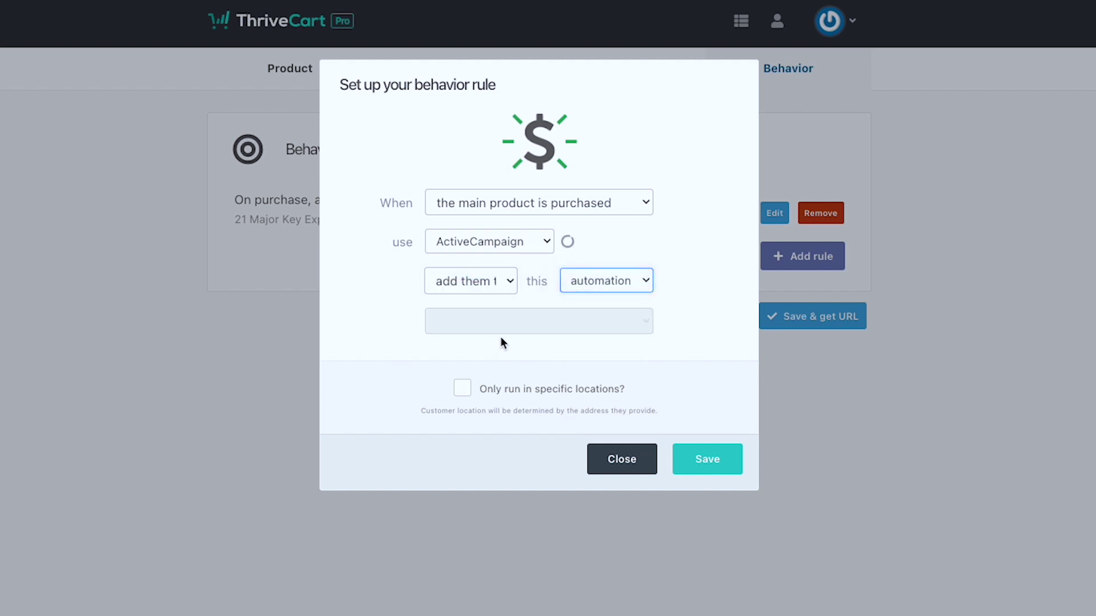
Step: Choose the [Purchase] 21 Major Key Explorations automation, then save the rule and product settings
{"action": "left_click", "coordinate": [551, 323]}
{"action": "scroll", "coordinate": [581, 379], "scroll_direction": "down", "scroll_amount": 5}
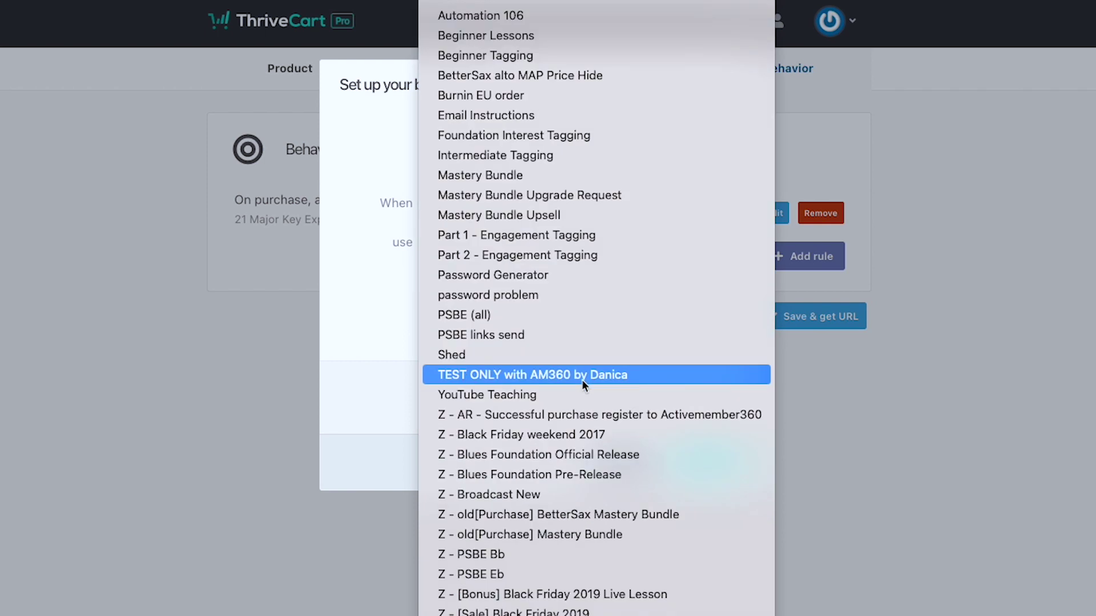
{"action": "scroll", "coordinate": [581, 379], "scroll_direction": "down", "scroll_amount": 5}
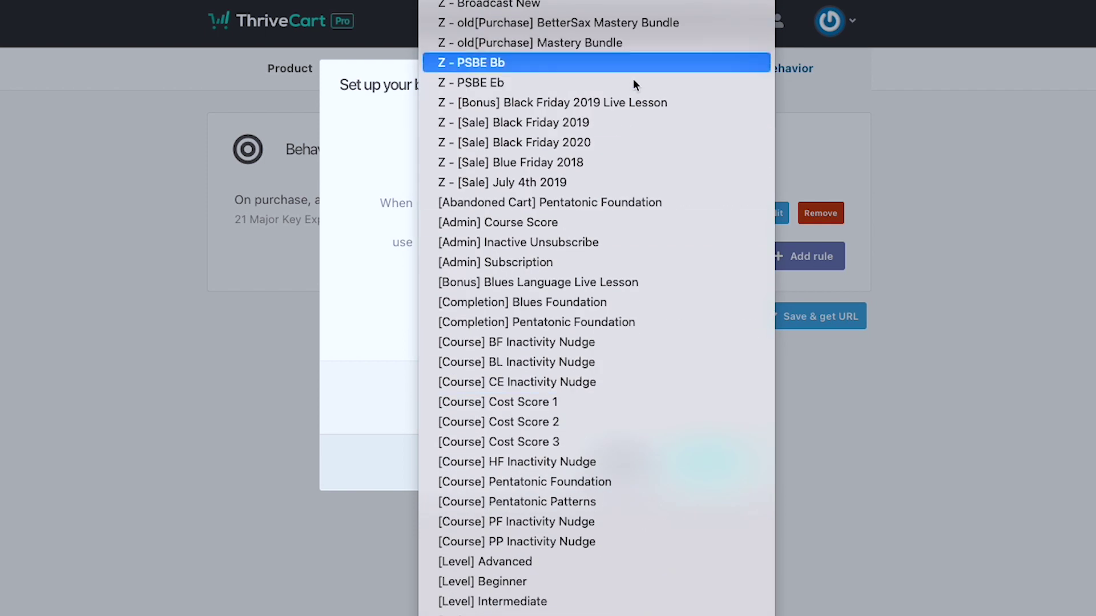
{"action": "scroll", "coordinate": [619, 185], "scroll_direction": "down", "scroll_amount": 1}
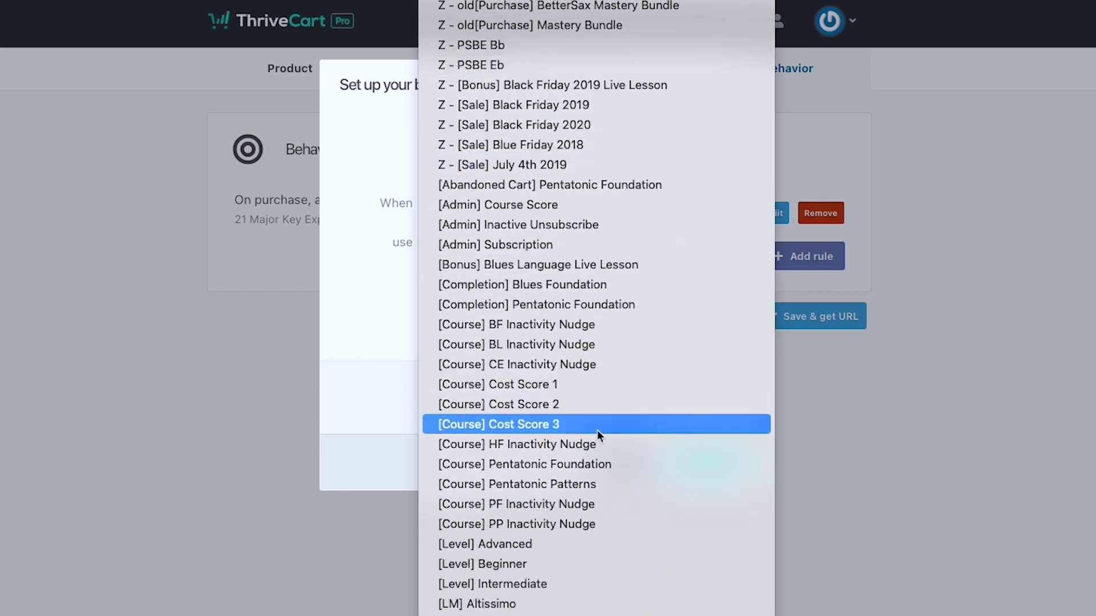
{"action": "scroll", "coordinate": [629, 245], "scroll_direction": "down", "scroll_amount": 3}
{"action": "scroll", "coordinate": [603, 384], "scroll_direction": "down", "scroll_amount": 10}
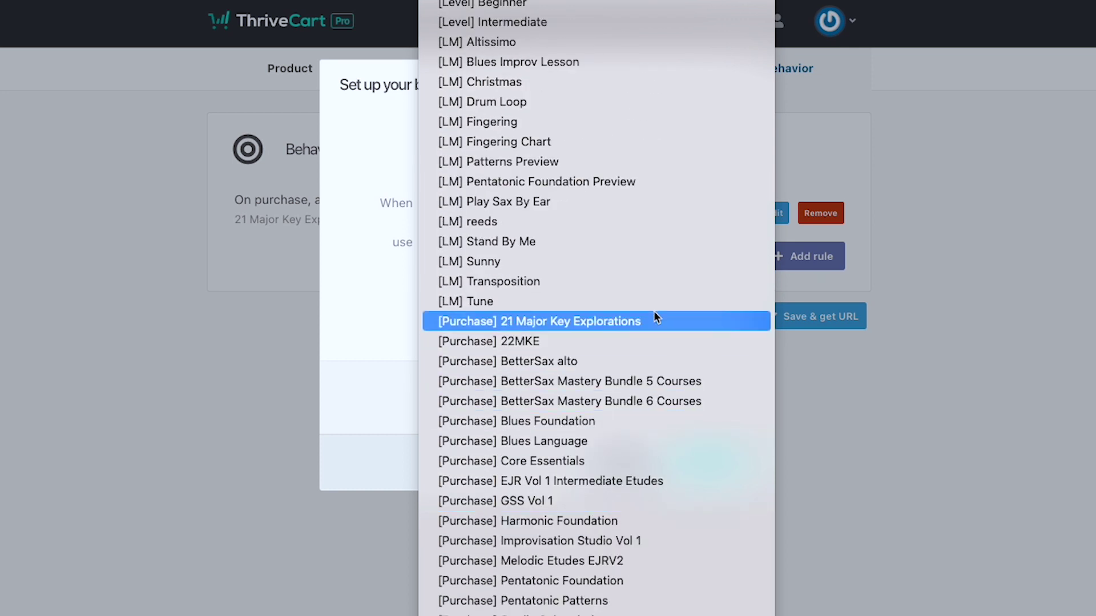
{"action": "left_click", "coordinate": [653, 320]}
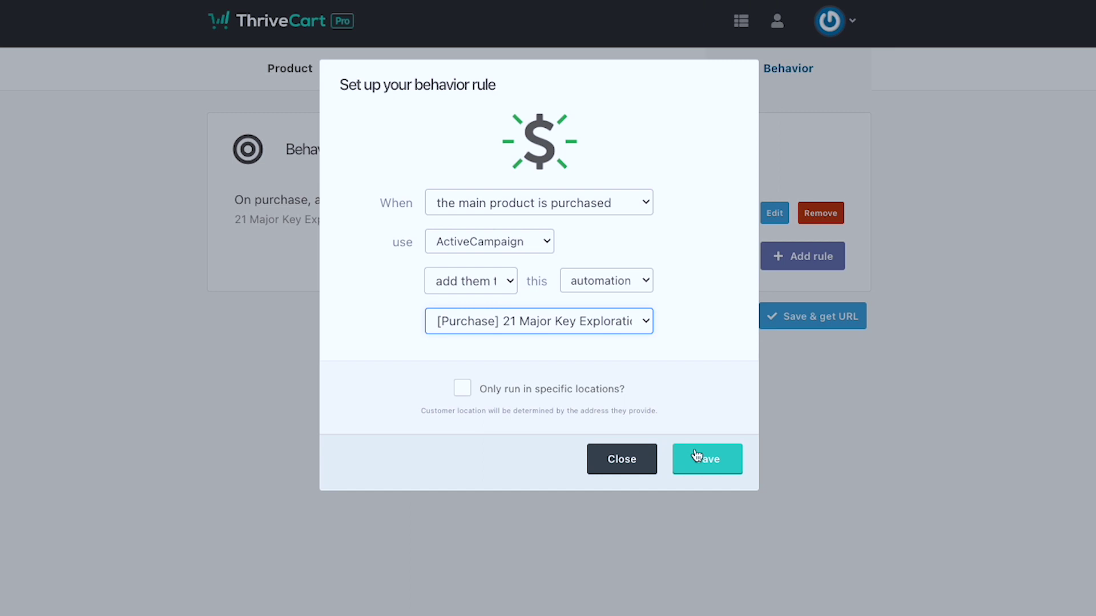
{"action": "left_click", "coordinate": [696, 455]}
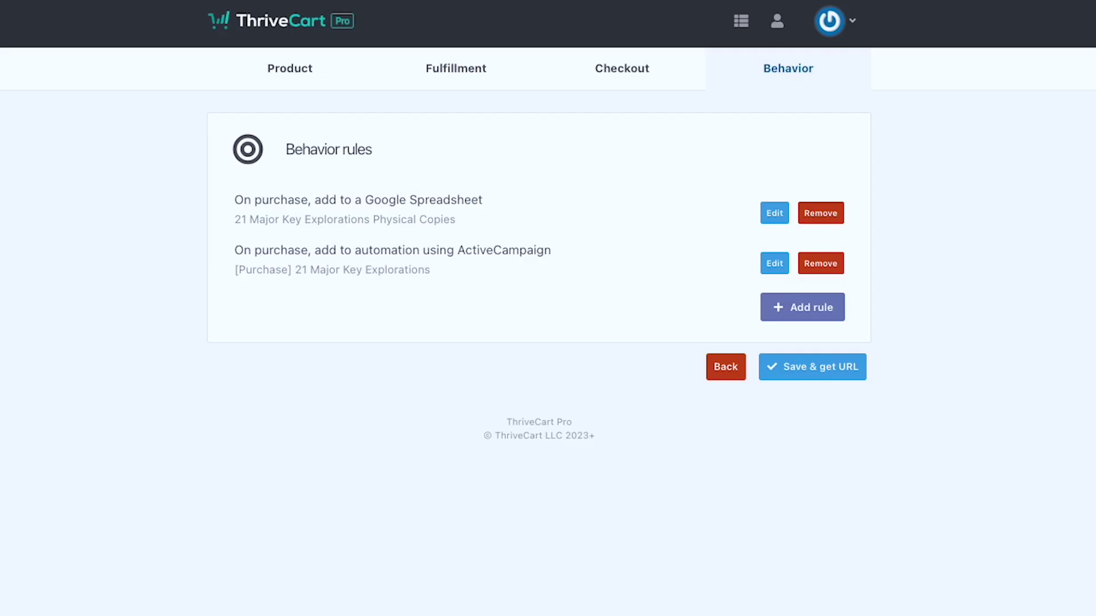
{"action": "left_click", "coordinate": [818, 377]}
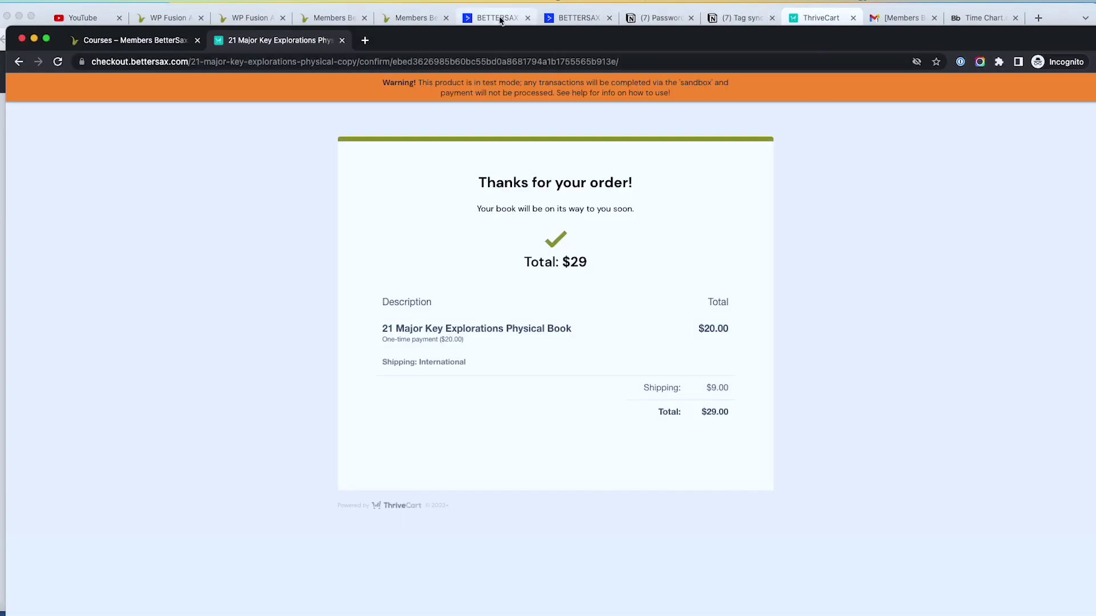
Step: Reload the test buyer's ActiveCampaign contact record and scroll to its enrolled automations
{"action": "left_click", "coordinate": [552, 19]}
{"action": "left_click", "coordinate": [44, 41]}
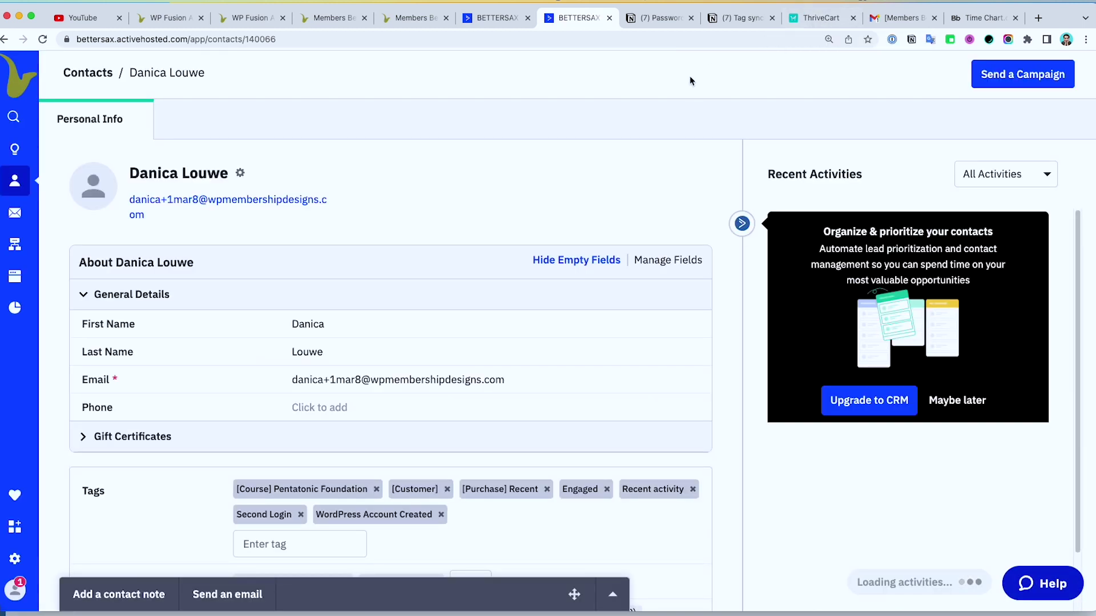
{"action": "scroll", "coordinate": [546, 207], "scroll_direction": "down", "scroll_amount": 5}
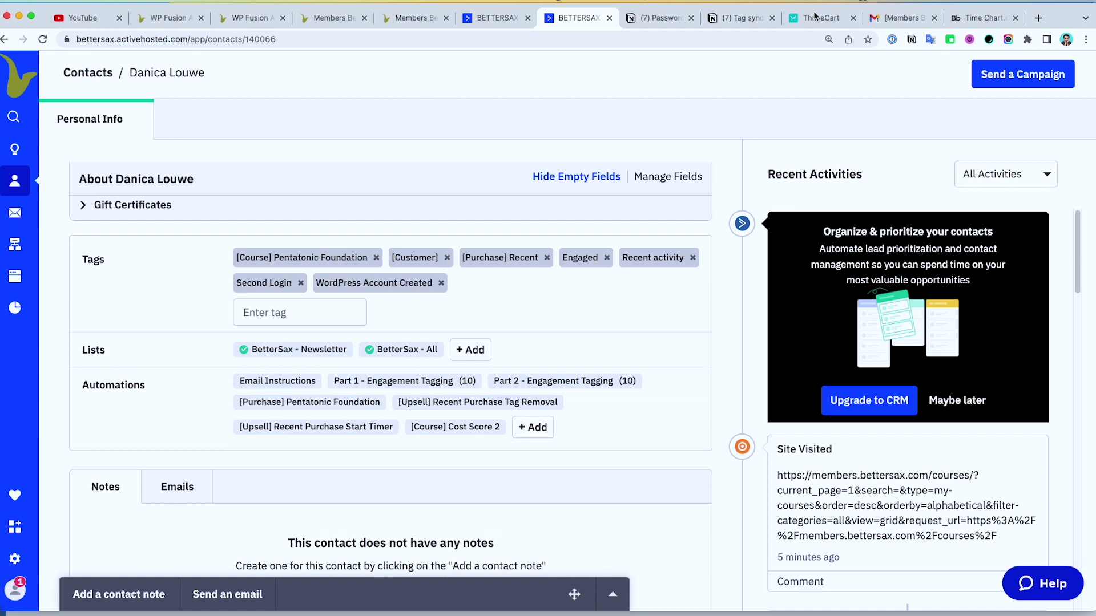
Step: Switch the 21 Major Key Explorations Physical Book product from Test mode to Live and save it
{"action": "left_click", "coordinate": [820, 18]}
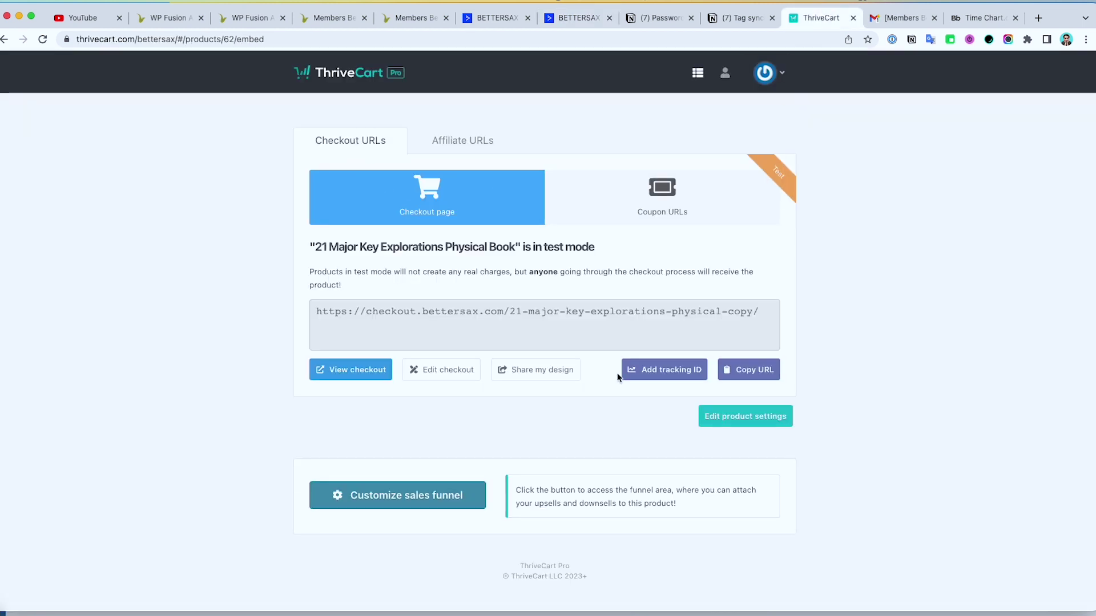
{"action": "left_click", "coordinate": [745, 416]}
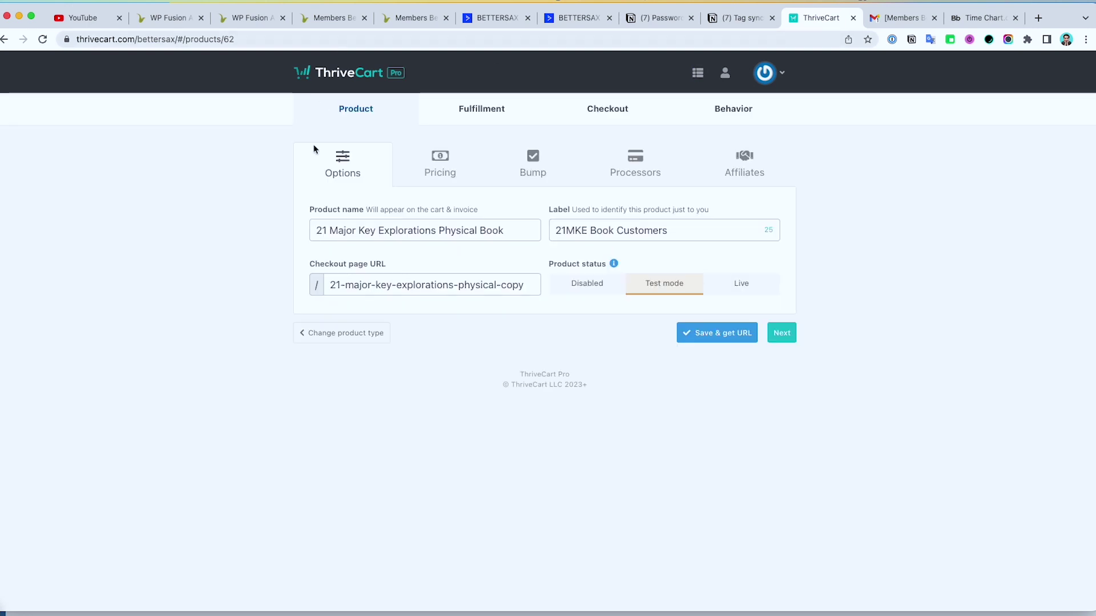
{"action": "left_click", "coordinate": [730, 283]}
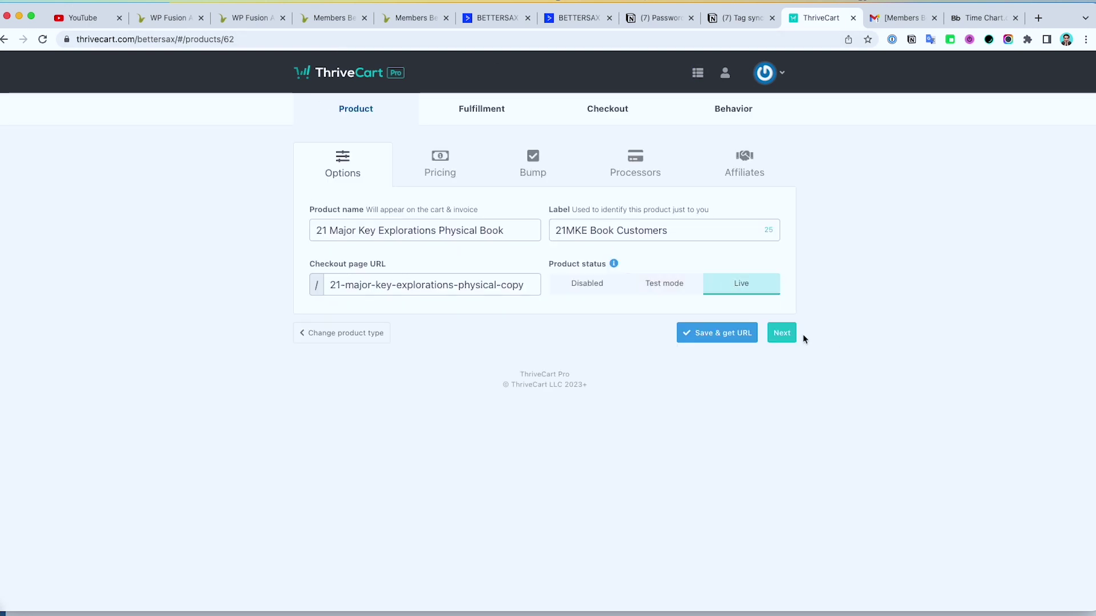
{"action": "left_click", "coordinate": [691, 338]}
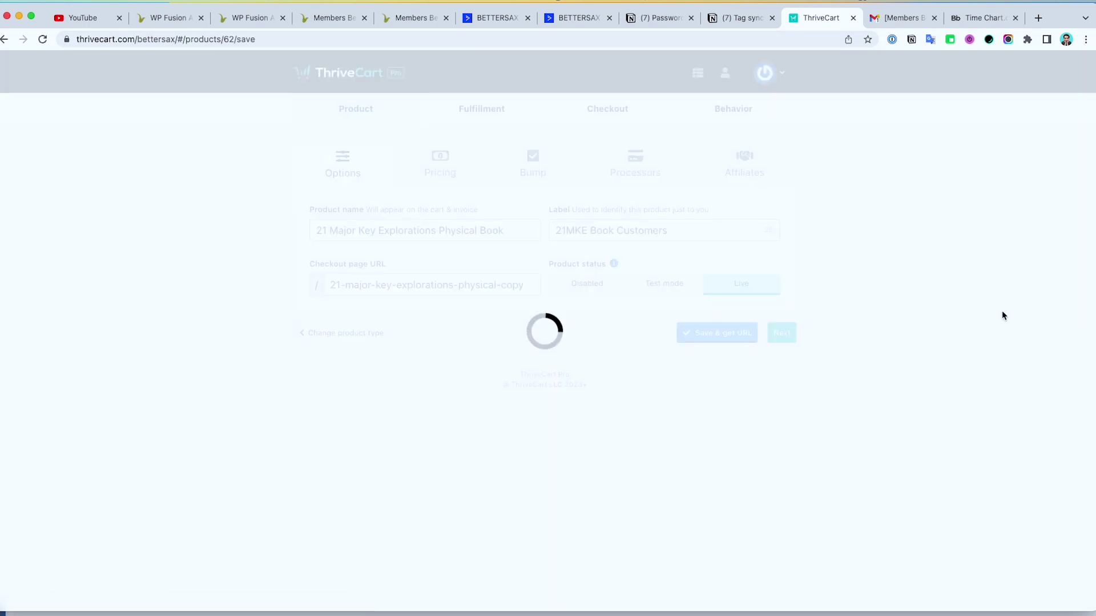
{"action": "left_click", "coordinate": [349, 65]}
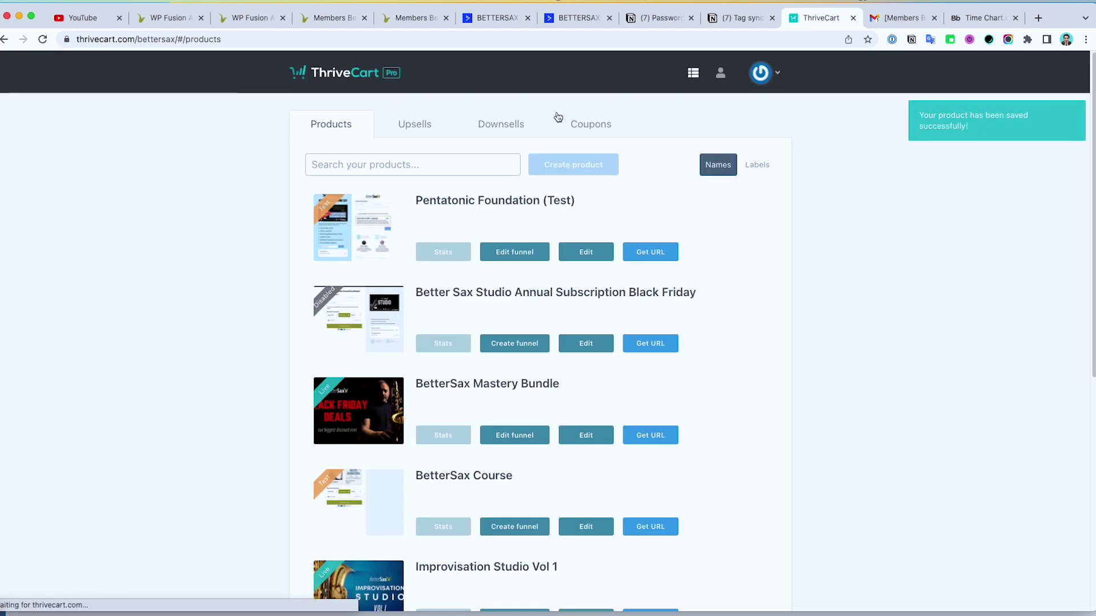
Step: Search products for 22 and open 22 Minor Key Explorations' on-purchase rule for [Purchase] 22MKE
{"action": "left_click", "coordinate": [469, 164]}
{"action": "type", "text": "22"}
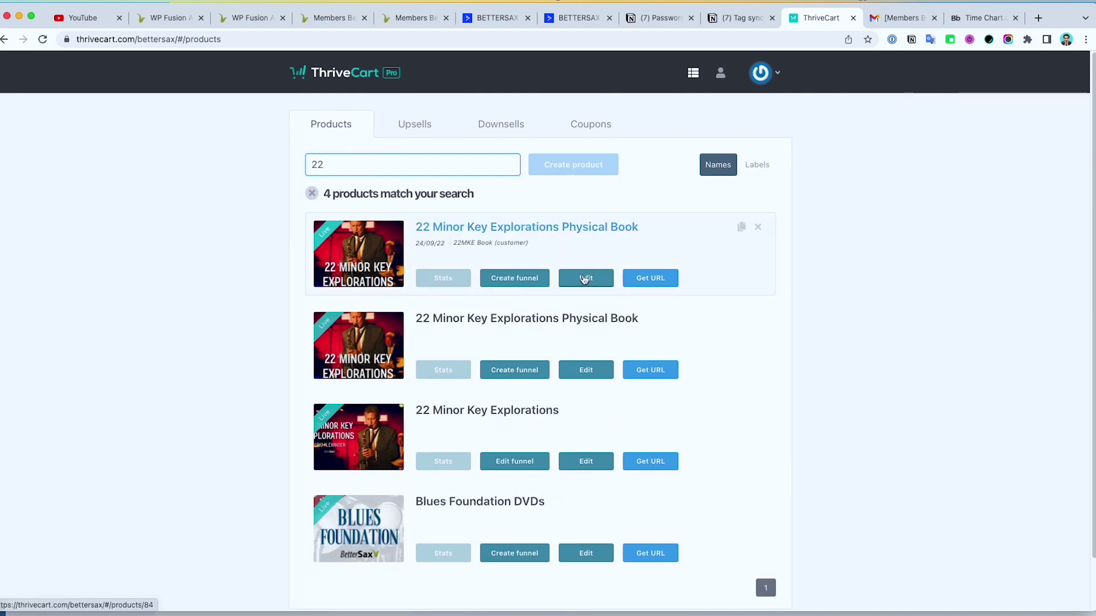
{"action": "left_click", "coordinate": [586, 460]}
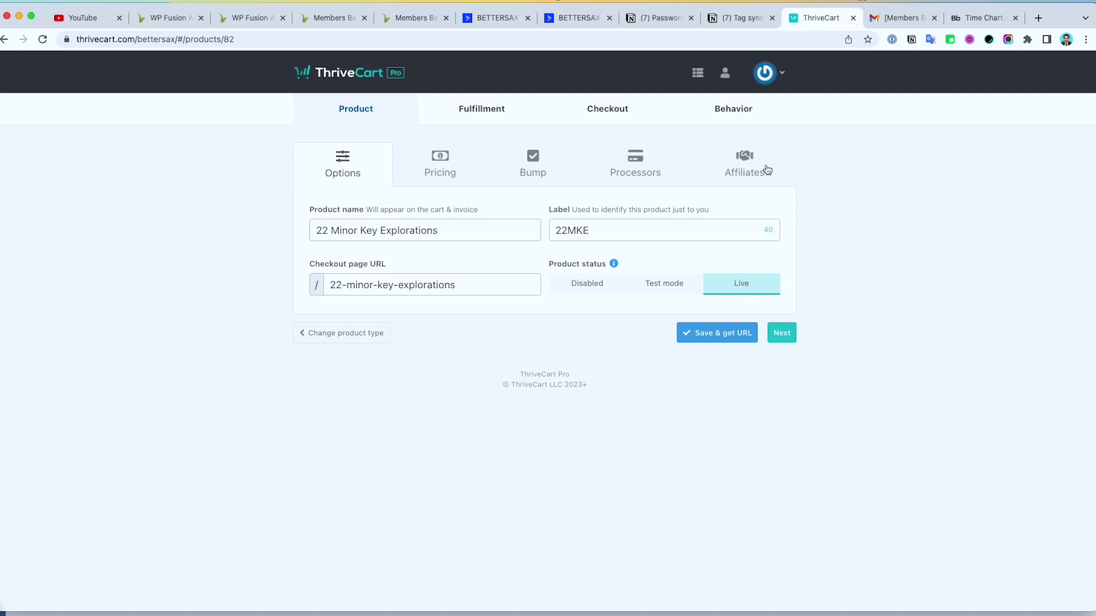
{"action": "left_click", "coordinate": [742, 114]}
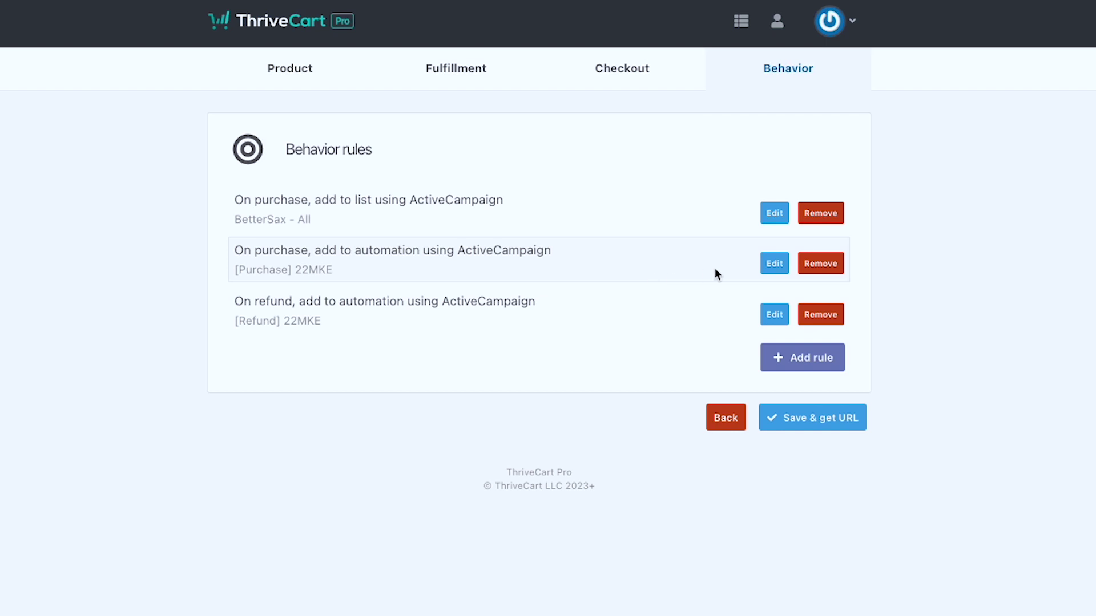
{"action": "left_click", "coordinate": [772, 264]}
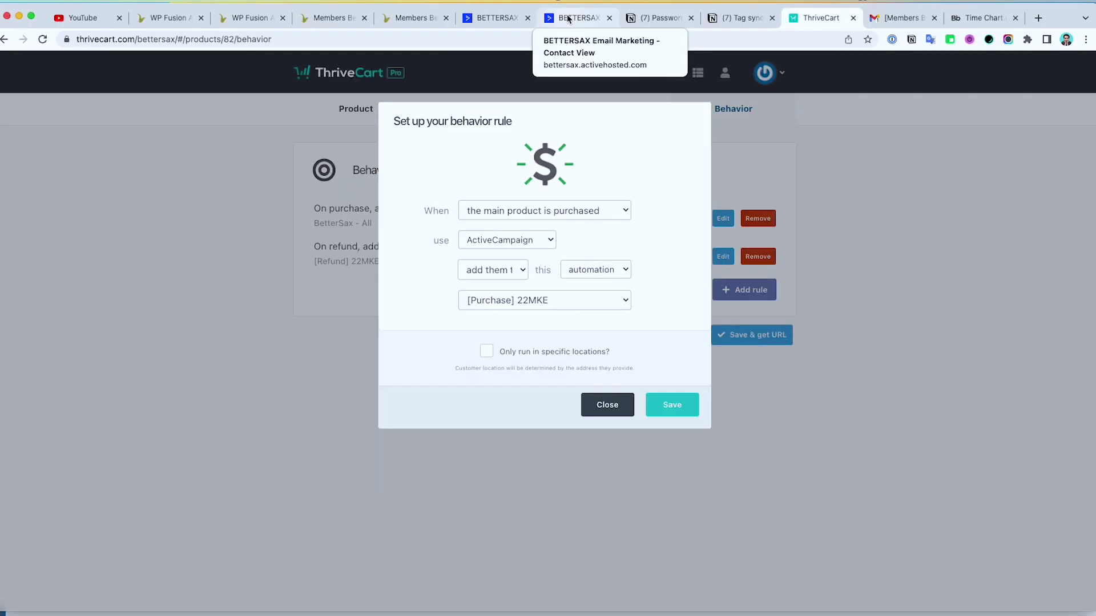
{"action": "left_click", "coordinate": [577, 18]}
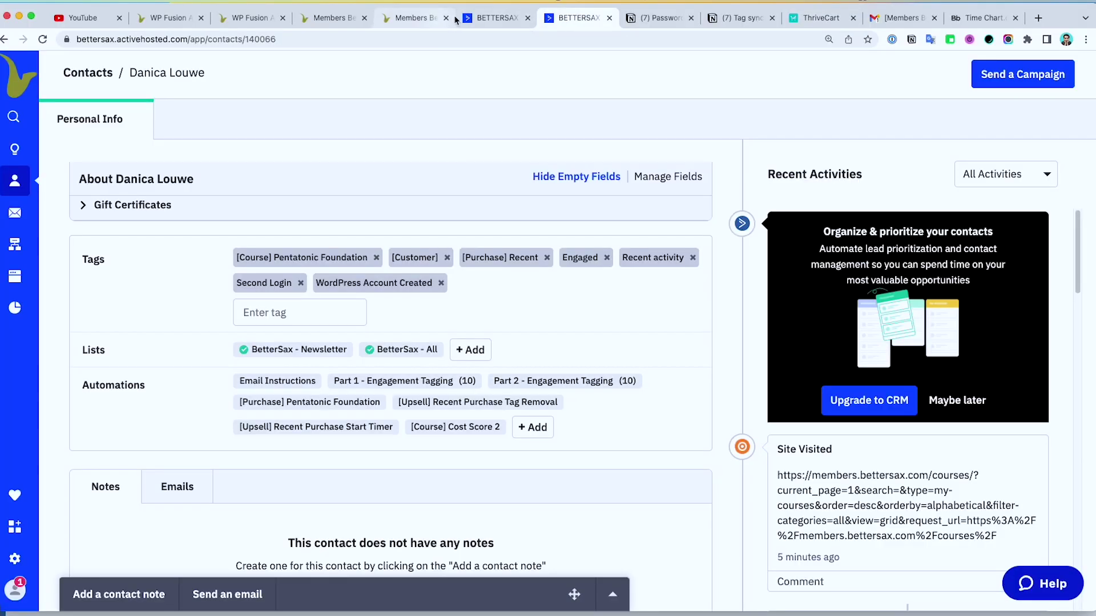
Step: Find the [Purchase] 22MKE automation and review its course-tagging and member-email steps
{"action": "left_click", "coordinate": [502, 17]}
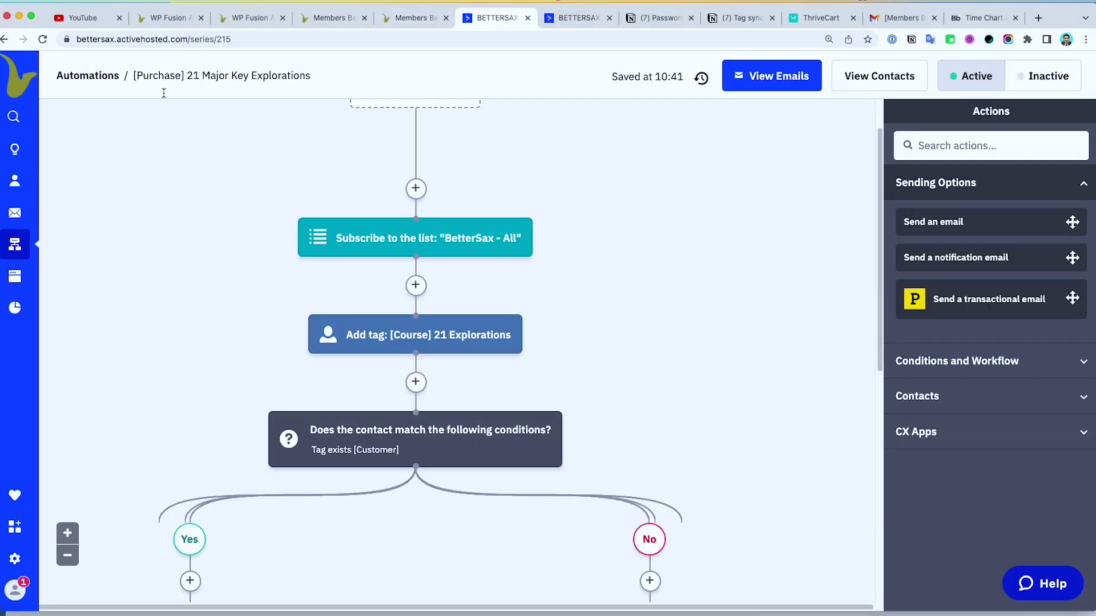
{"action": "left_click", "coordinate": [108, 78]}
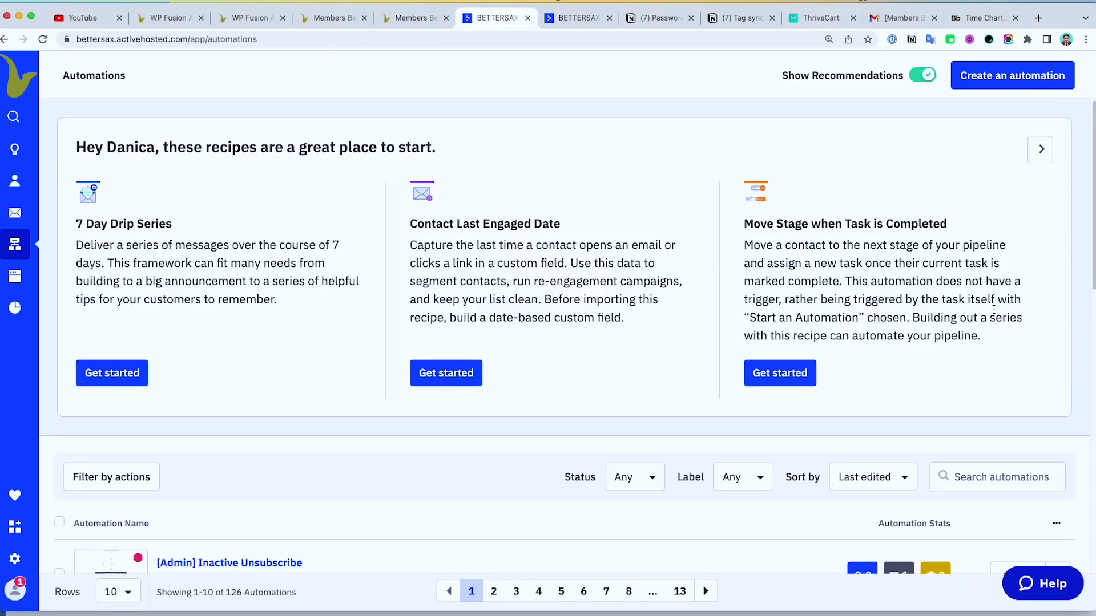
{"action": "left_click", "coordinate": [993, 478]}
{"action": "type", "text": "22"}
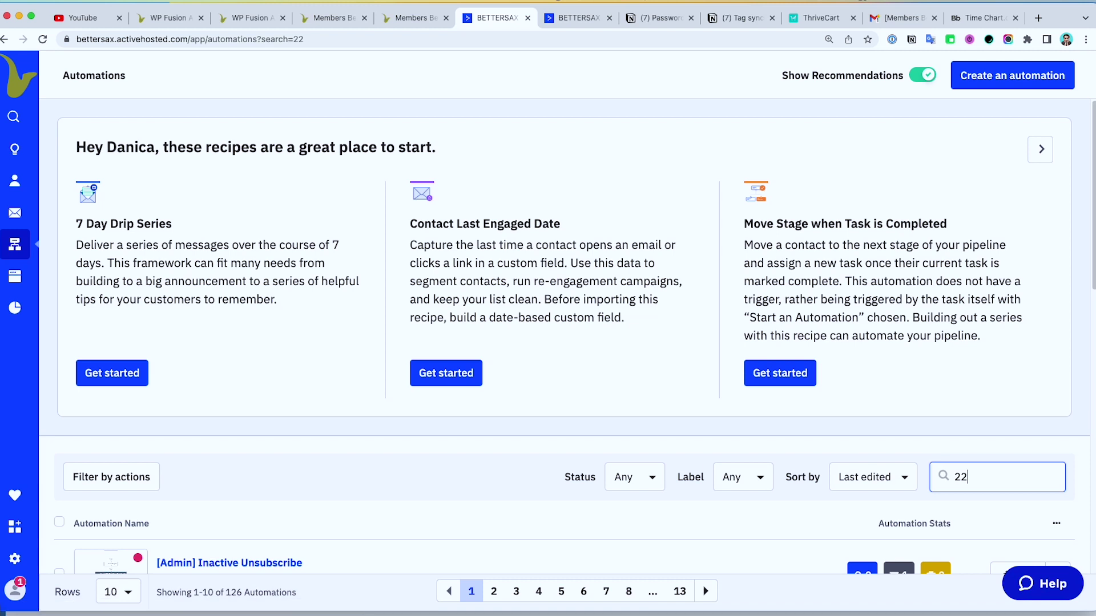
{"action": "scroll", "coordinate": [885, 432], "scroll_direction": "down", "scroll_amount": 3}
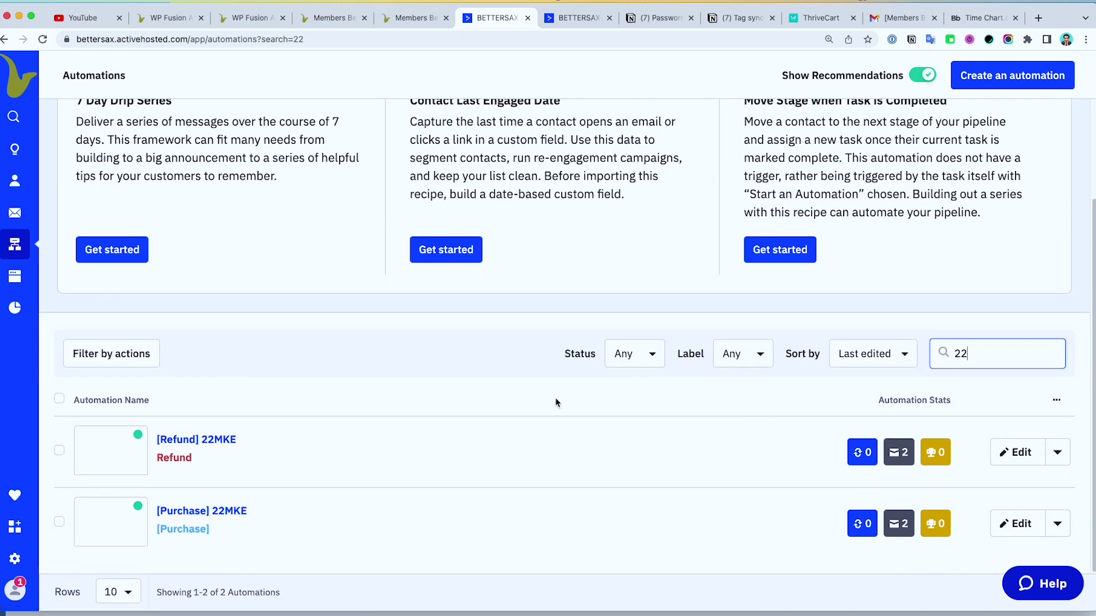
{"action": "left_click", "coordinate": [200, 511]}
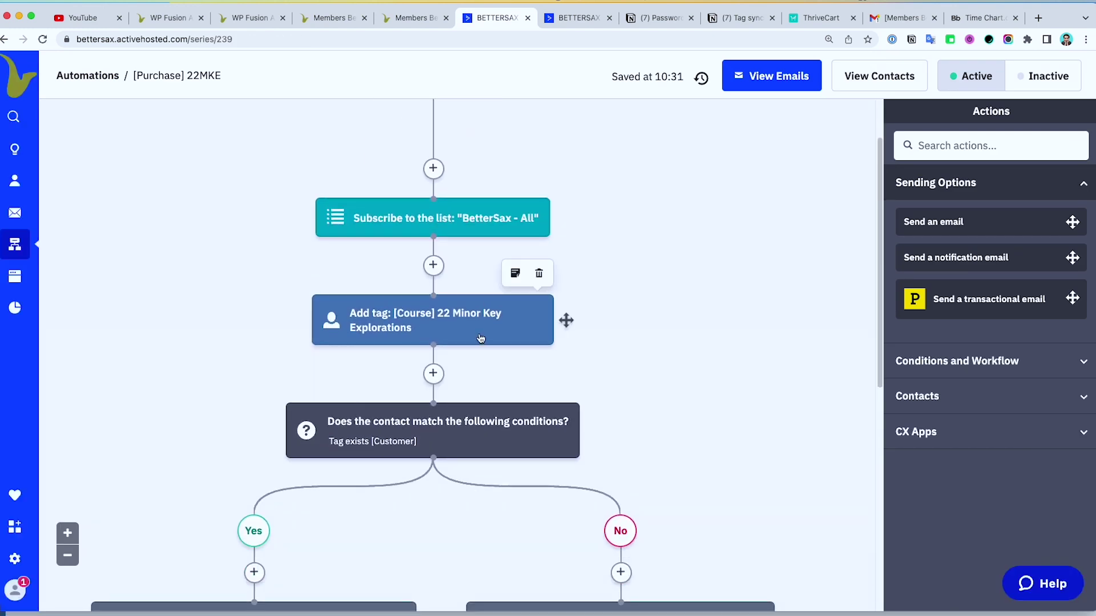
{"action": "scroll", "coordinate": [481, 339], "scroll_direction": "up", "scroll_amount": 1}
{"action": "scroll", "coordinate": [590, 458], "scroll_direction": "down", "scroll_amount": 4}
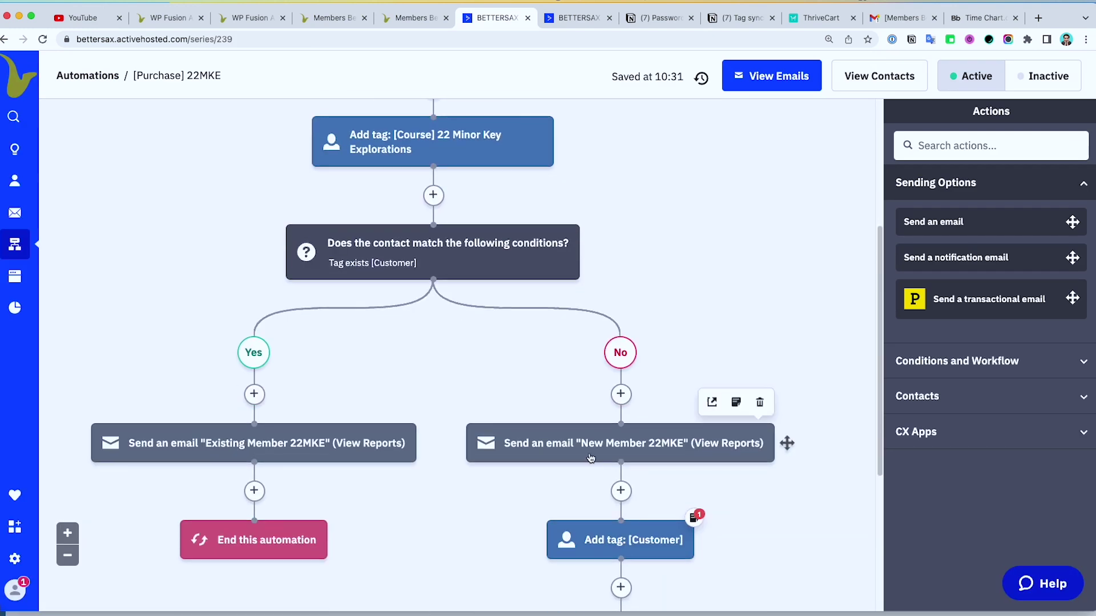
{"action": "mouse_move", "coordinate": [583, 447]}
{"action": "scroll", "coordinate": [583, 446], "scroll_direction": "up", "scroll_amount": 4}
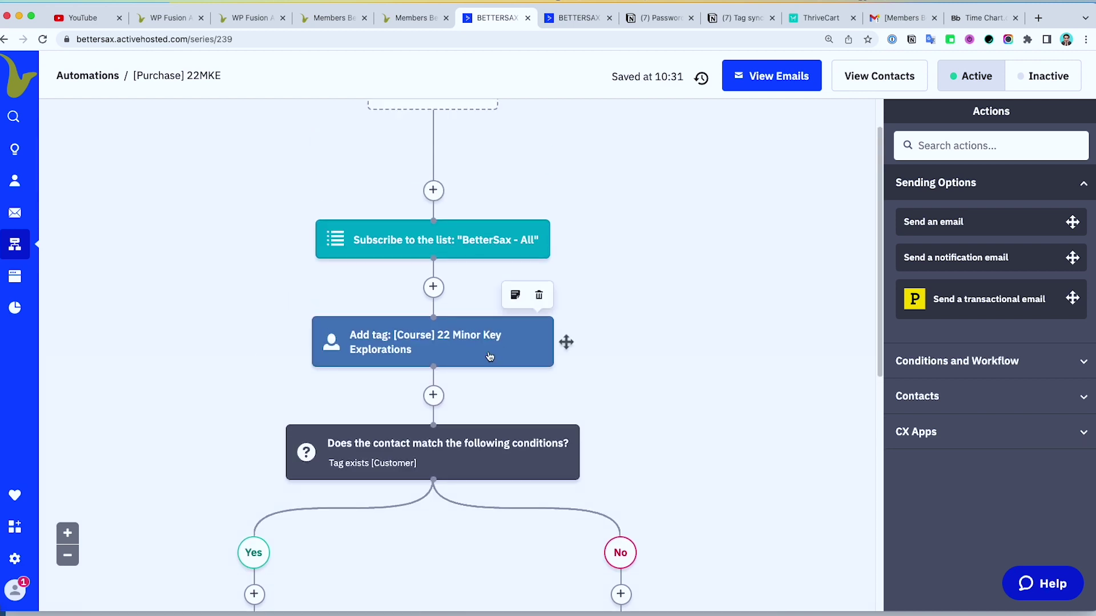
{"action": "left_click", "coordinate": [818, 17]}
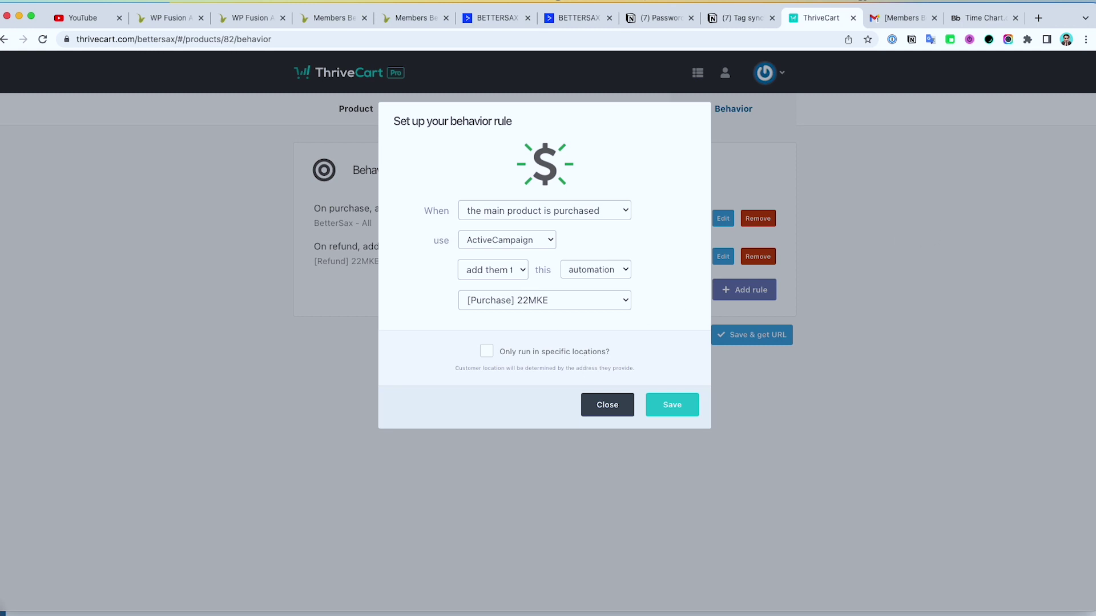
Step: Put 22 Minor Key Explorations into Test mode, save it, and copy its checkout URL
{"action": "key", "text": "super+grave"}
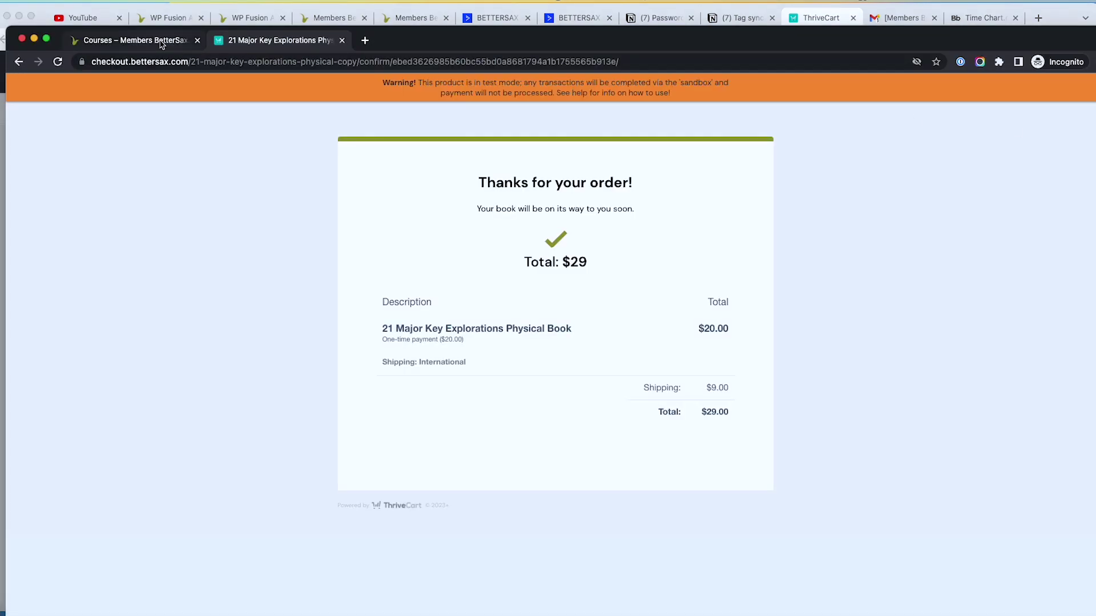
{"action": "key", "text": "super+grave"}
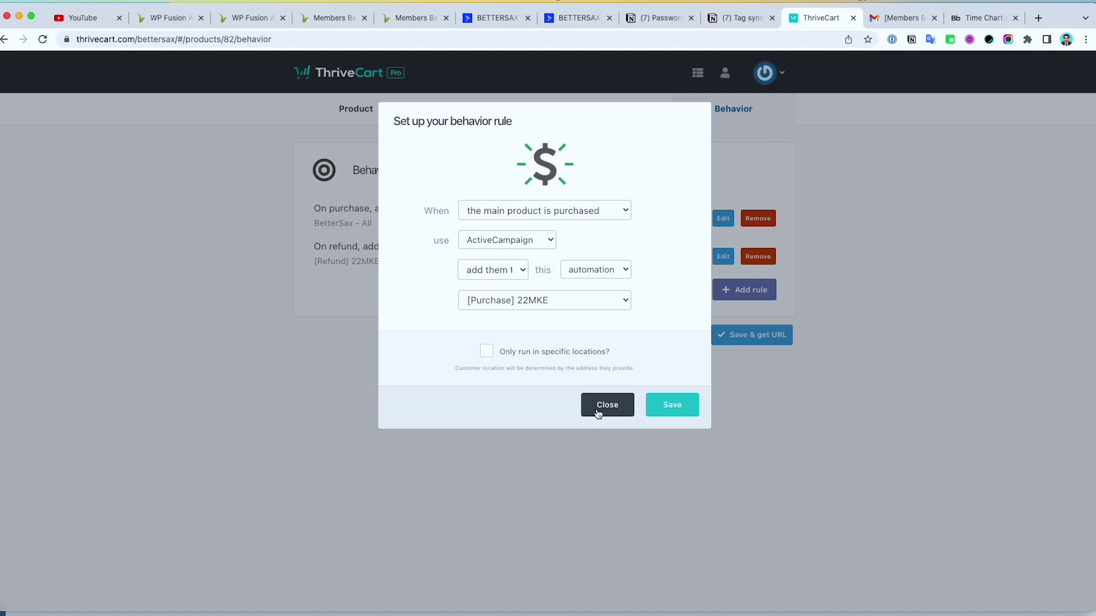
{"action": "left_click", "coordinate": [598, 413]}
{"action": "left_click", "coordinate": [372, 117]}
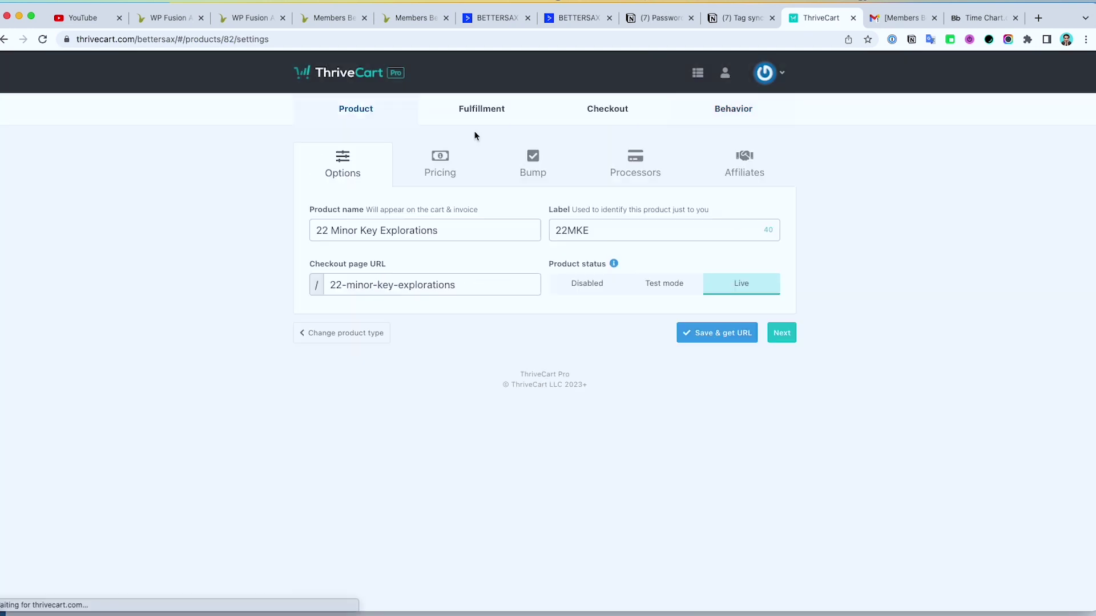
{"action": "left_click", "coordinate": [662, 285]}
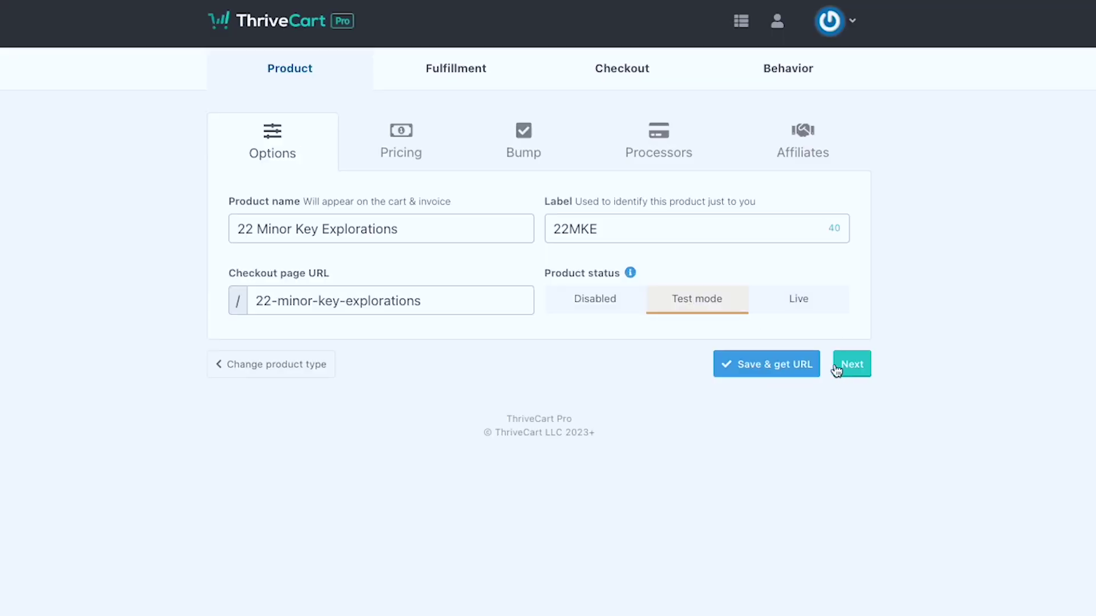
{"action": "left_click", "coordinate": [726, 335]}
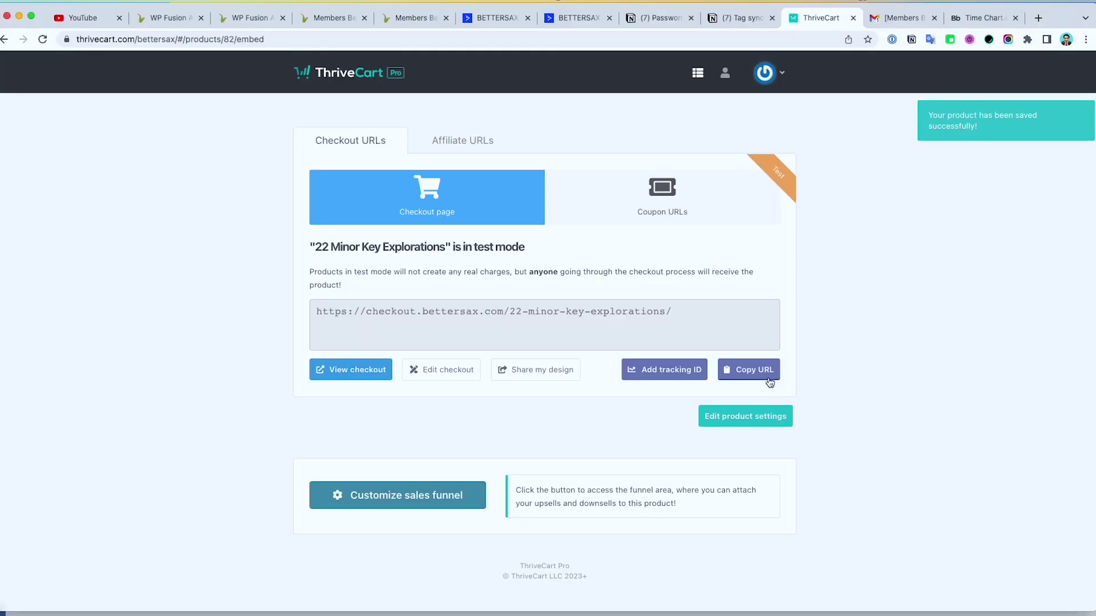
{"action": "left_click", "coordinate": [808, 413]}
{"action": "key", "text": "ctrl+c"}
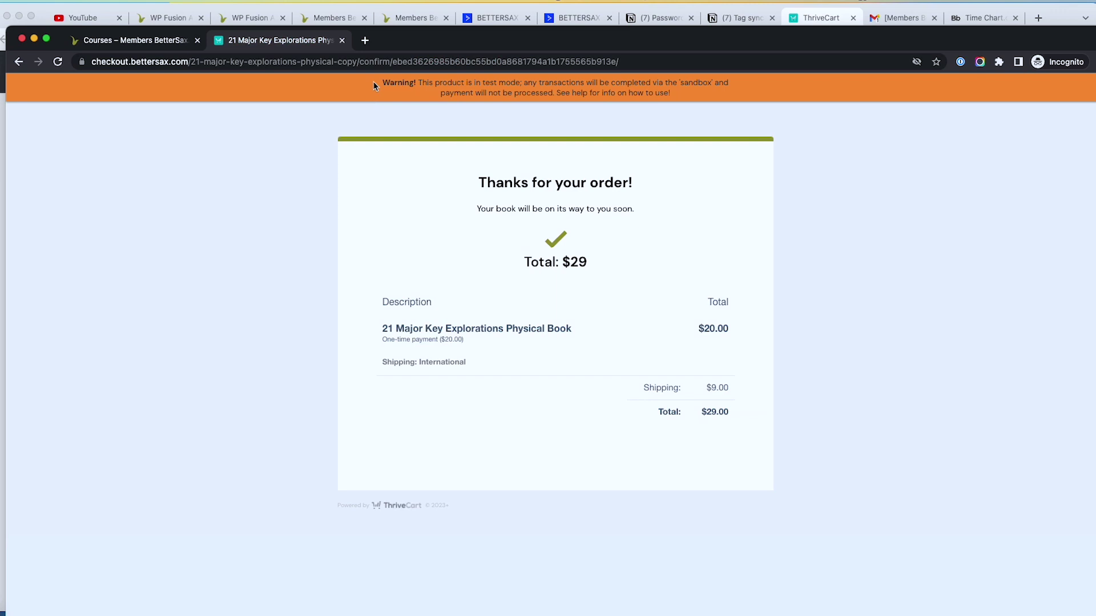
{"action": "left_click", "coordinate": [371, 61]}
Step: Load the 22 Minor Key Explorations checkout and fill in the test contact's email and address
{"action": "key", "text": "ctrl+v"}
{"action": "key", "text": "Return"}
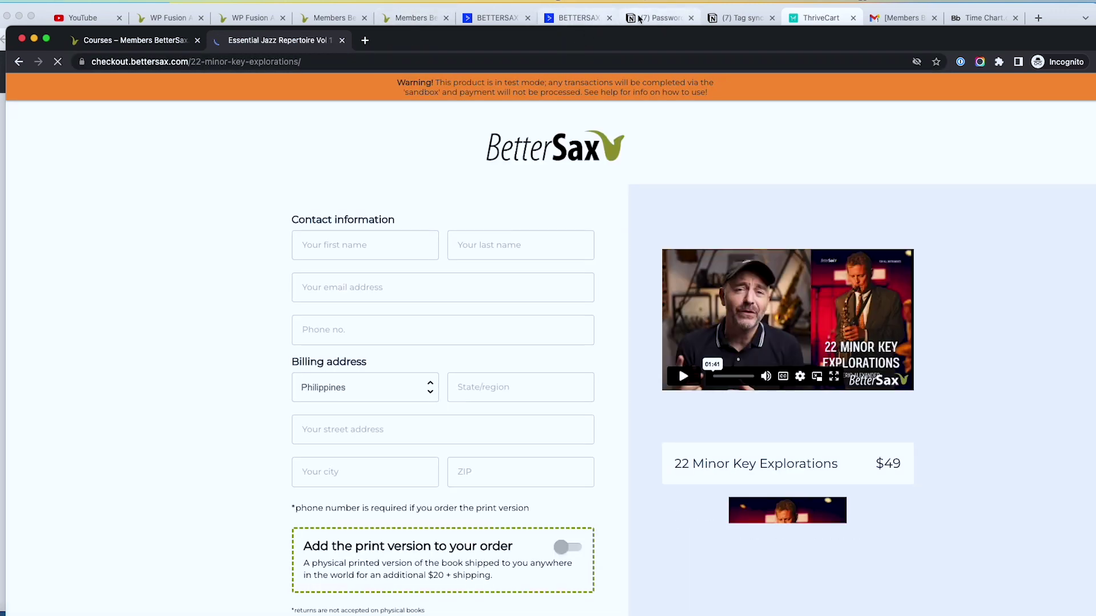
{"action": "left_click", "coordinate": [576, 18]}
{"action": "scroll", "coordinate": [198, 225], "scroll_direction": "up", "scroll_amount": 5}
{"action": "right_click", "coordinate": [318, 380]}
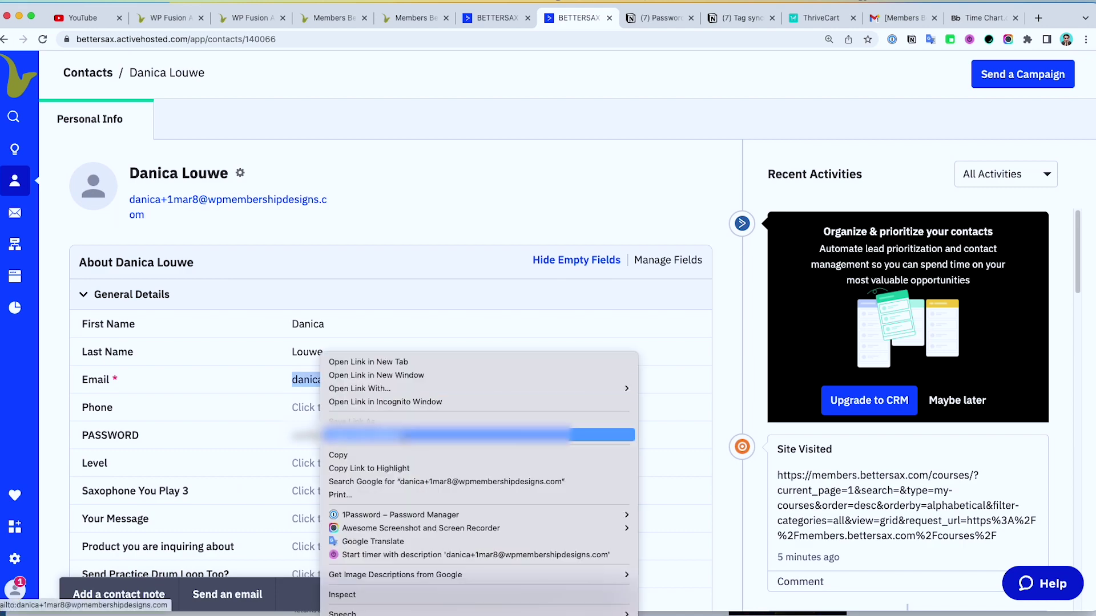
{"action": "left_click", "coordinate": [480, 435]}
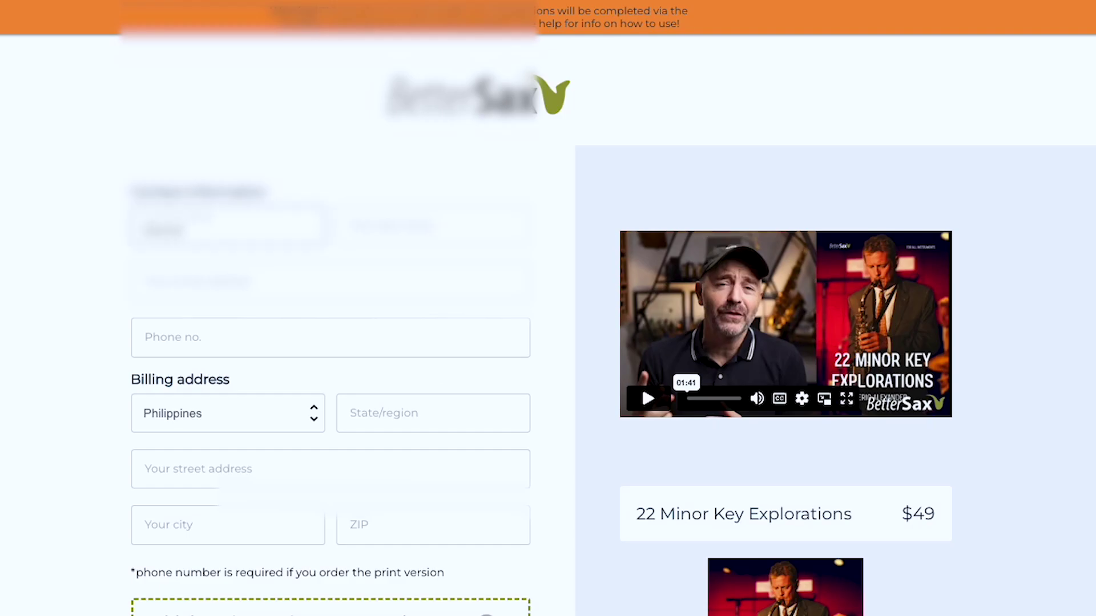
{"action": "key", "text": "ctrl+v"}
{"action": "left_click", "coordinate": [359, 423]}
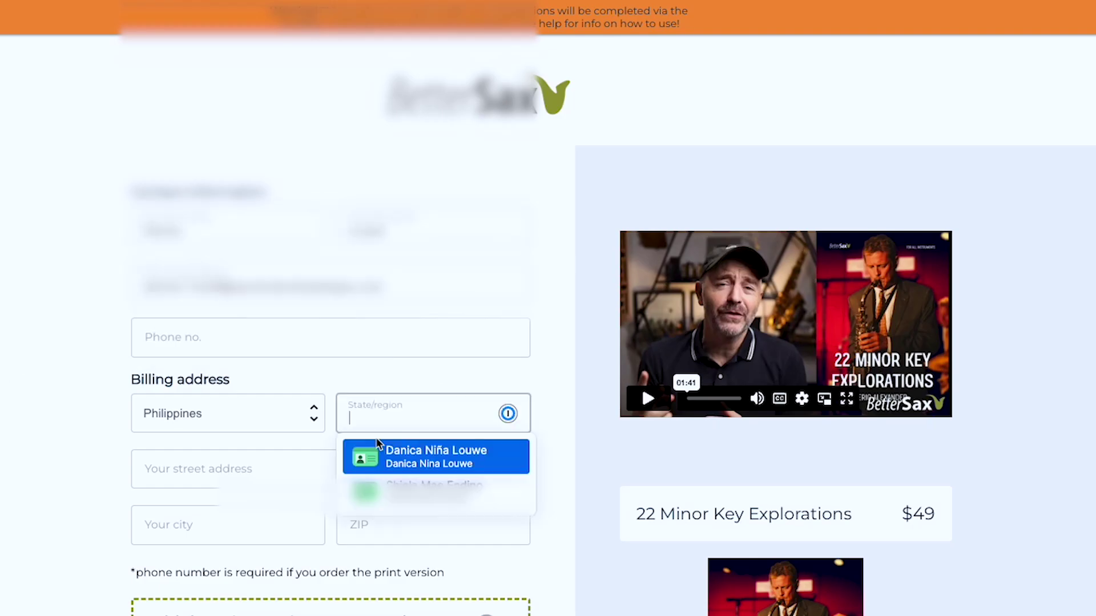
{"action": "left_click", "coordinate": [377, 448]}
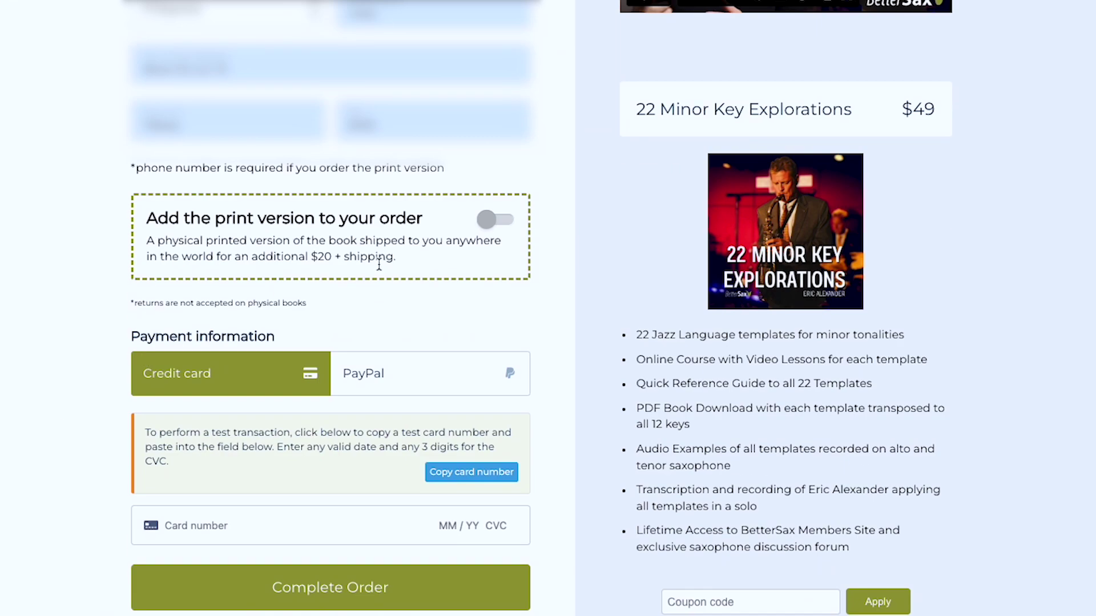
Step: Enter the test card number with expiry 04/24 and CVC 424, then complete the order
{"action": "scroll", "coordinate": [379, 265], "scroll_direction": "down", "scroll_amount": 2}
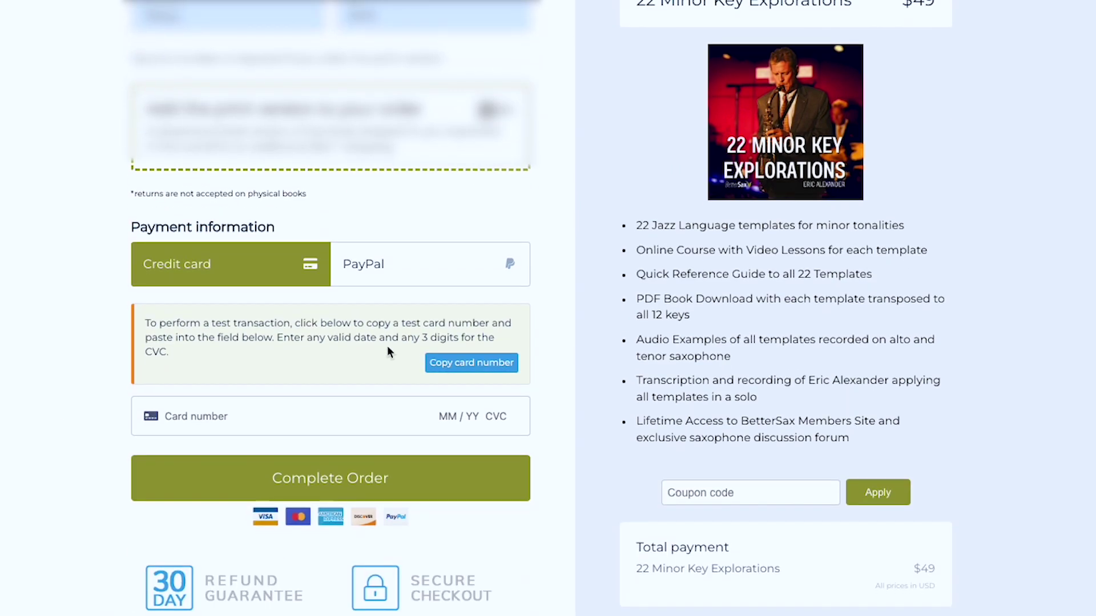
{"action": "left_click", "coordinate": [468, 368]}
{"action": "left_click", "coordinate": [310, 420]}
{"action": "key", "text": "ctrl+v"}
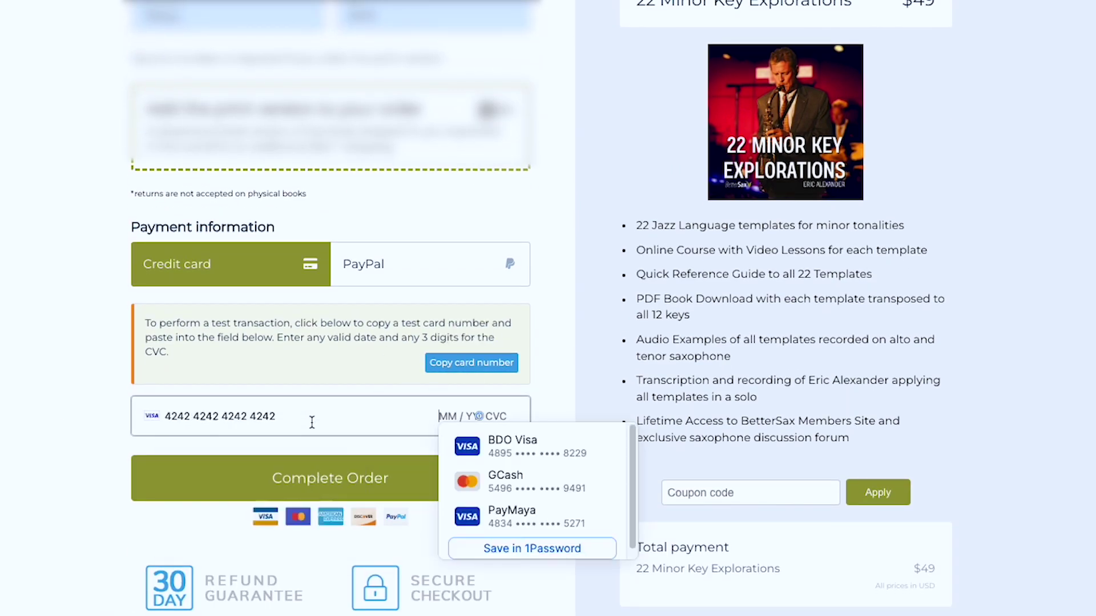
{"action": "type", "text": "04 / 24 424"}
{"action": "left_click", "coordinate": [325, 492]}
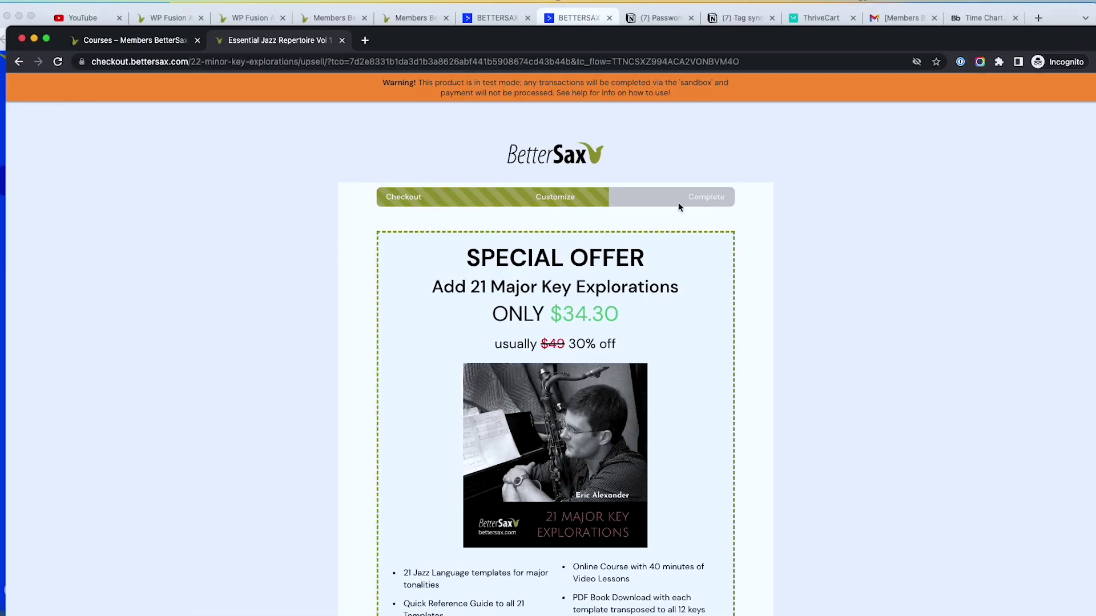
Step: Respond to the 21 Major Key Explorations and BetterSax Studio 7-Day Free Trial upsell offers
{"action": "scroll", "coordinate": [827, 217], "scroll_direction": "down", "scroll_amount": 5}
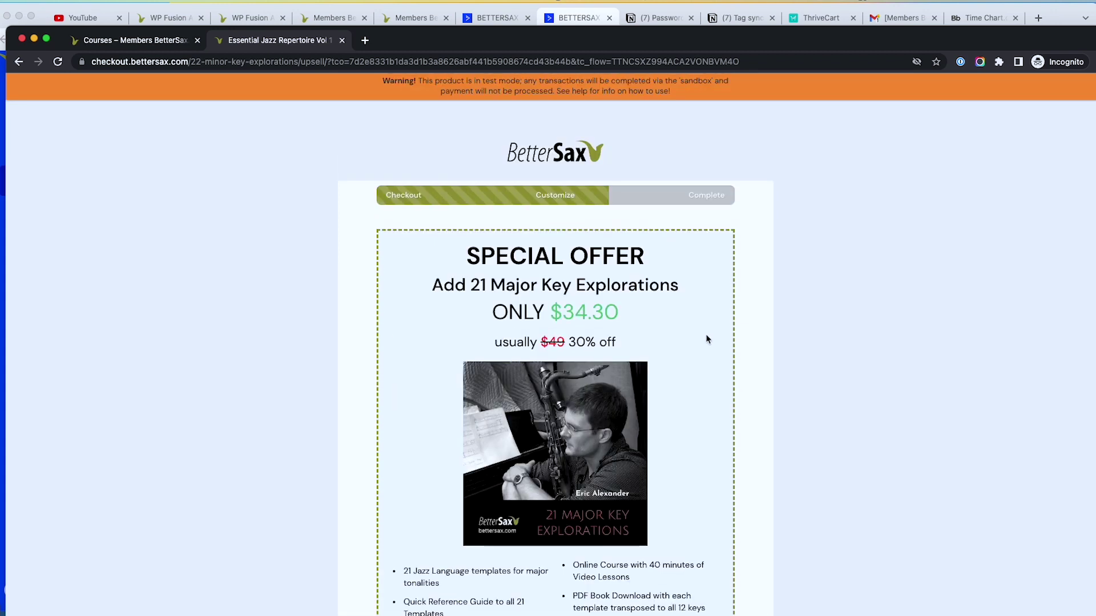
{"action": "scroll", "coordinate": [707, 340], "scroll_direction": "down", "scroll_amount": 5}
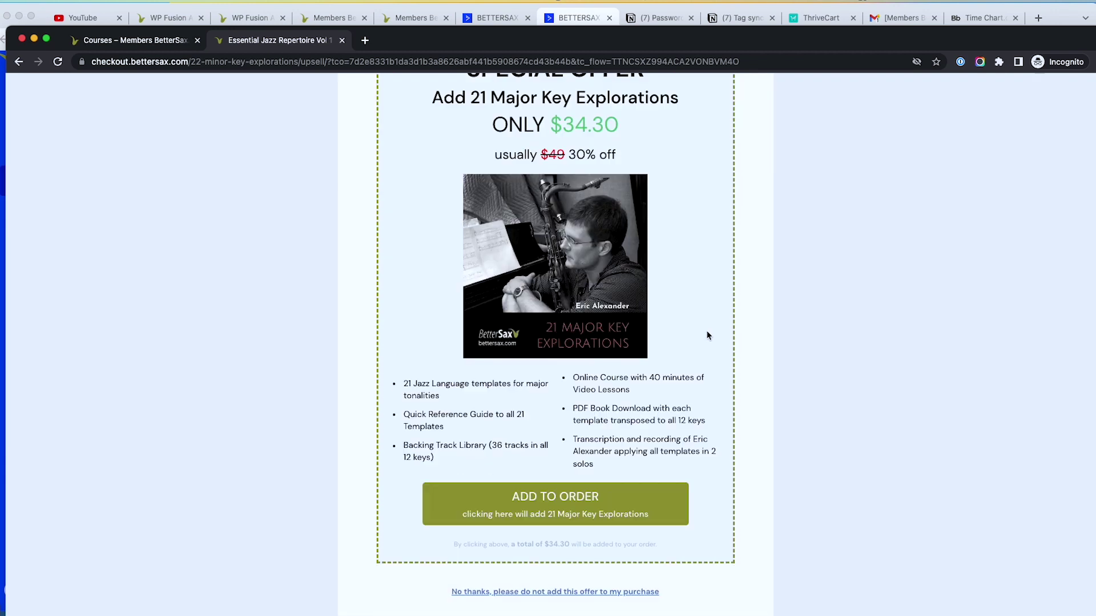
{"action": "left_click", "coordinate": [619, 530]}
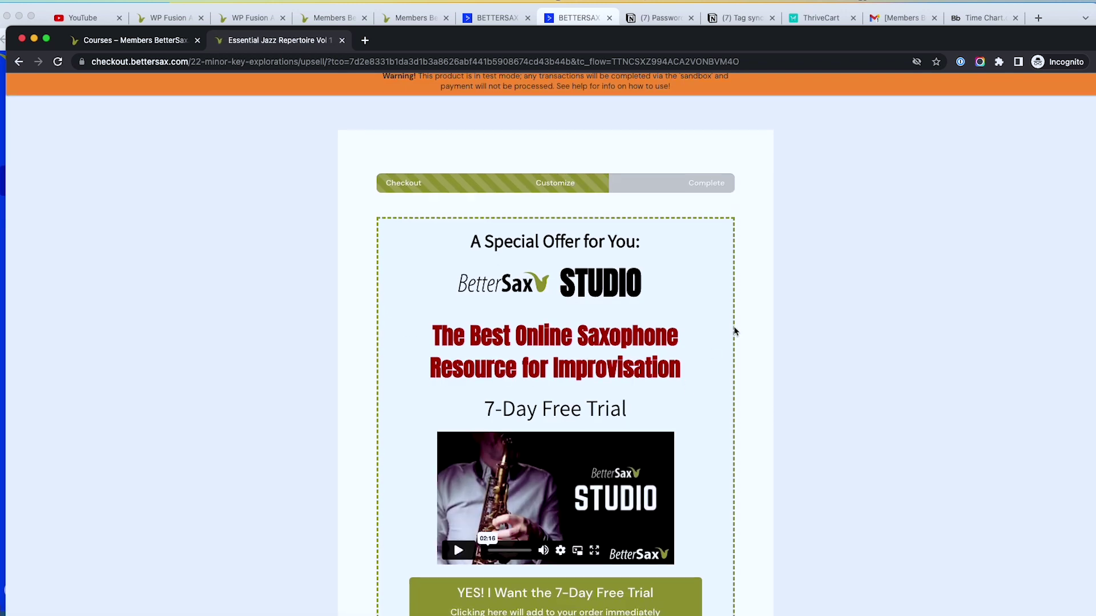
{"action": "scroll", "coordinate": [549, 474], "scroll_direction": "down", "scroll_amount": 7}
{"action": "left_click", "coordinate": [535, 500]}
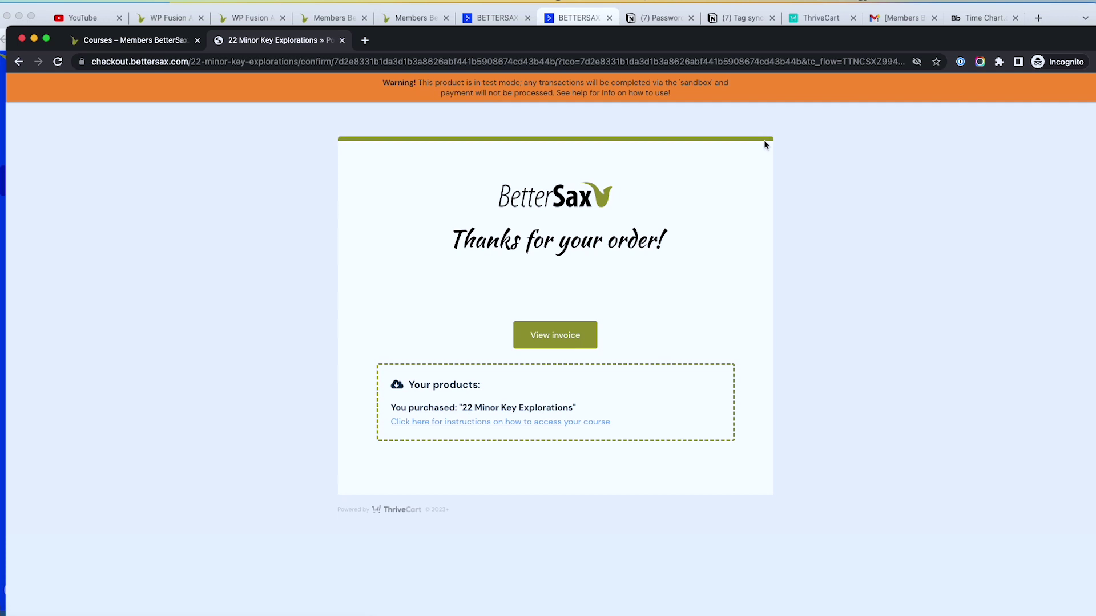
{"action": "left_click", "coordinate": [131, 43]}
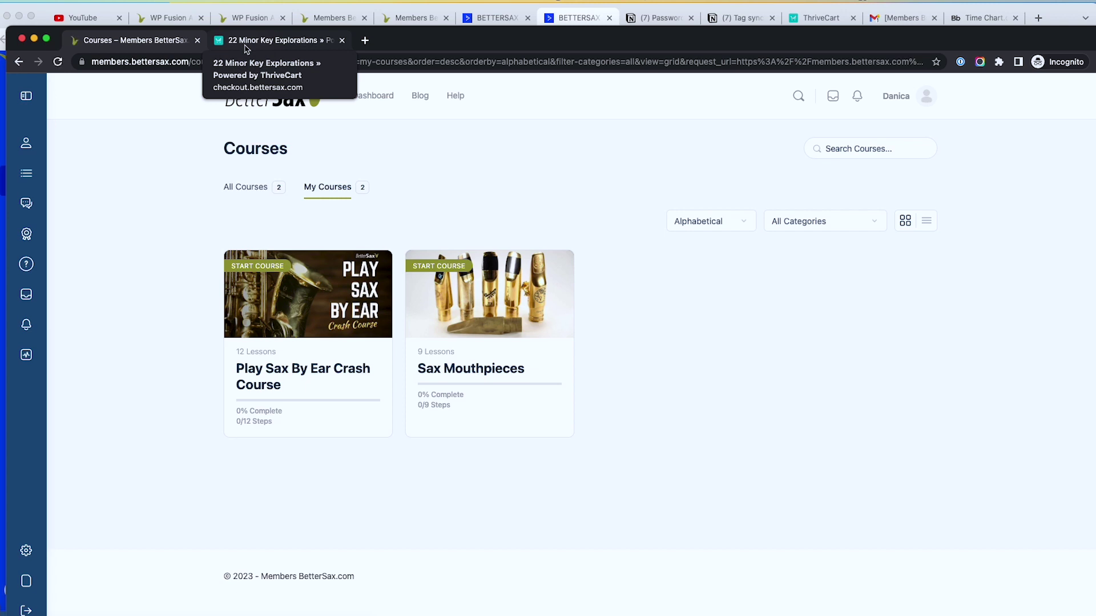
Step: Reload the My Courses list, then bring up and refresh the buyer's ActiveCampaign contact record
{"action": "left_click", "coordinate": [58, 61]}
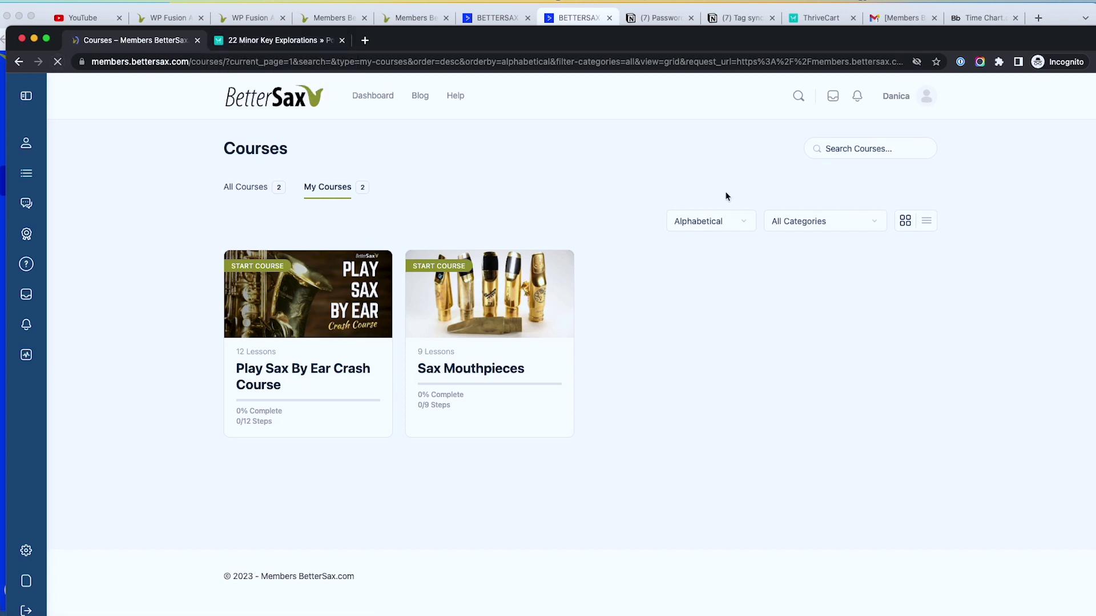
{"action": "left_click", "coordinate": [580, 17]}
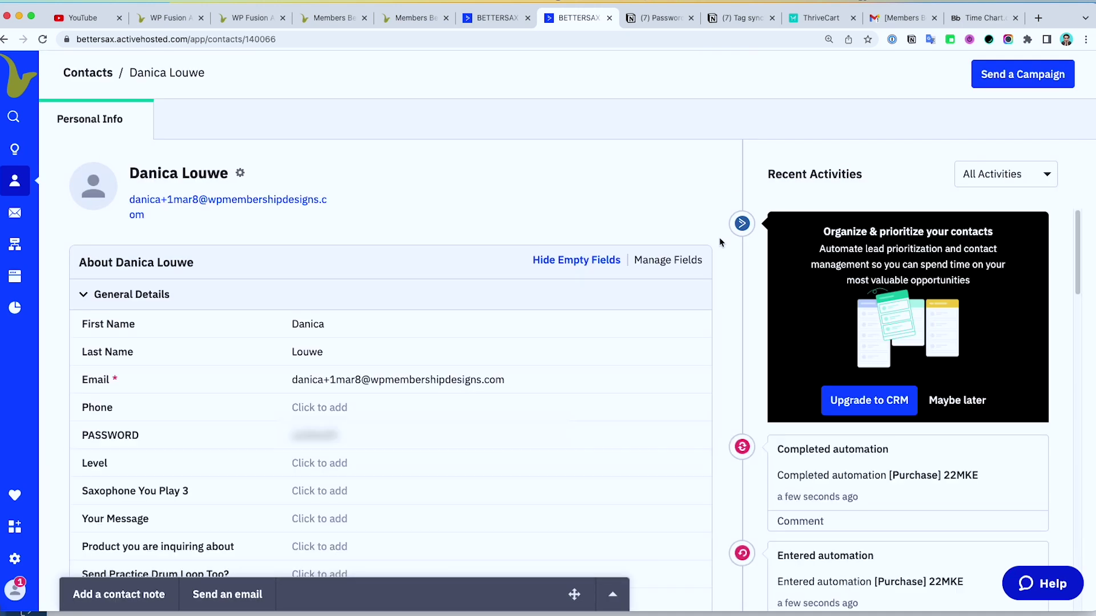
Step: Check the contact's Tags and Automations sections, then return to the incognito Courses window
{"action": "scroll", "coordinate": [719, 238], "scroll_direction": "down", "scroll_amount": 5}
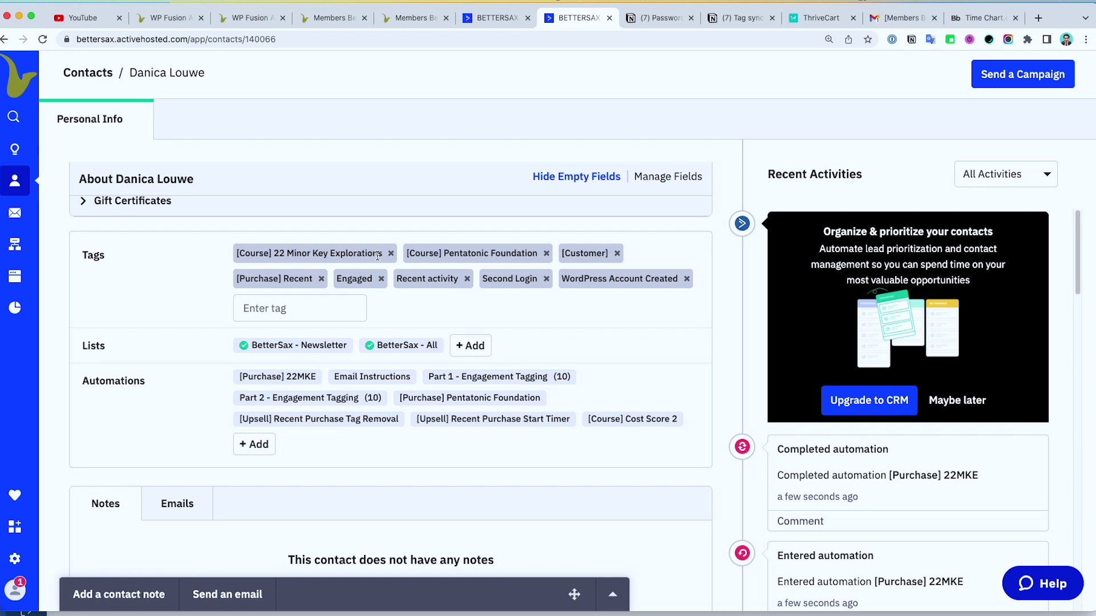
{"action": "key", "text": "super+grave"}
{"action": "left_click", "coordinate": [535, 539]}
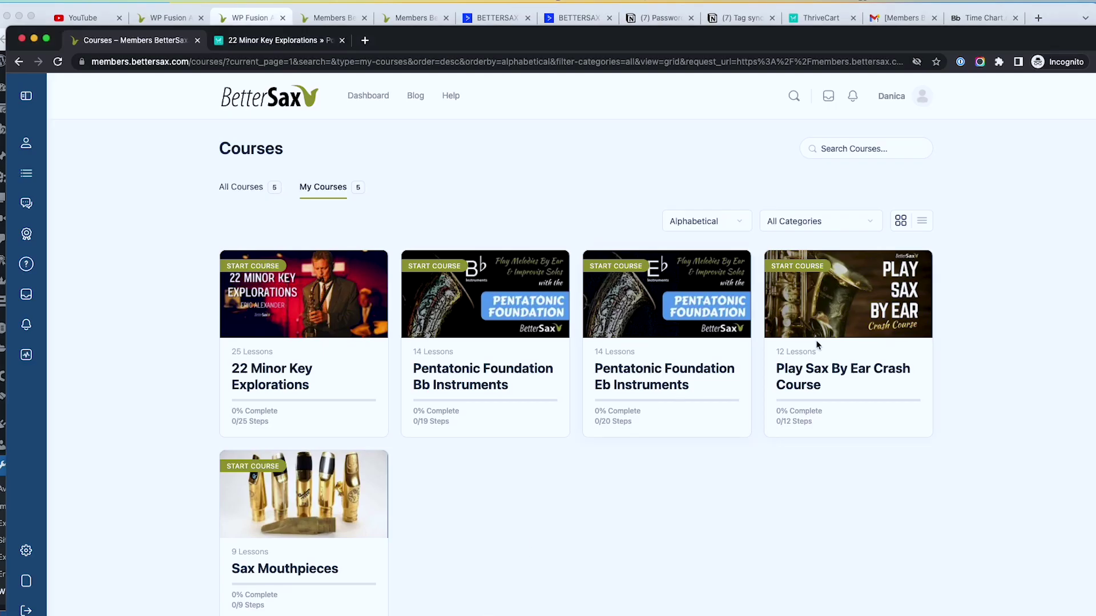
Step: Scroll the My Courses grid, then filter the WP Fusion Activity Log for new entries
{"action": "scroll", "coordinate": [817, 343], "scroll_direction": "down", "scroll_amount": 2}
{"action": "scroll", "coordinate": [831, 328], "scroll_direction": "up", "scroll_amount": 2}
{"action": "scroll", "coordinate": [628, 325], "scroll_direction": "down", "scroll_amount": 2}
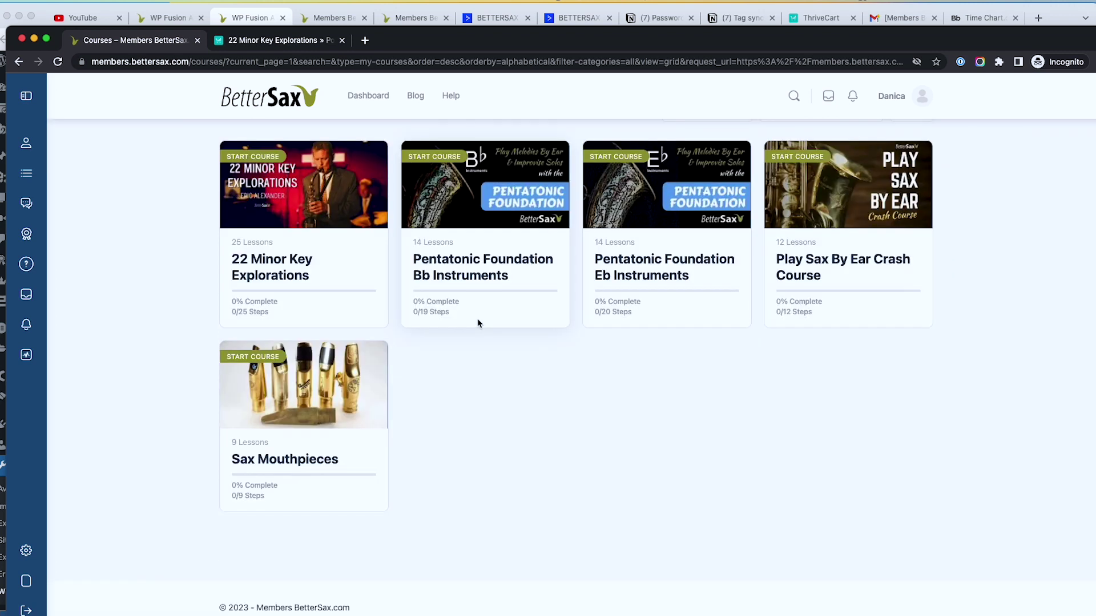
{"action": "scroll", "coordinate": [477, 320], "scroll_direction": "up", "scroll_amount": 2}
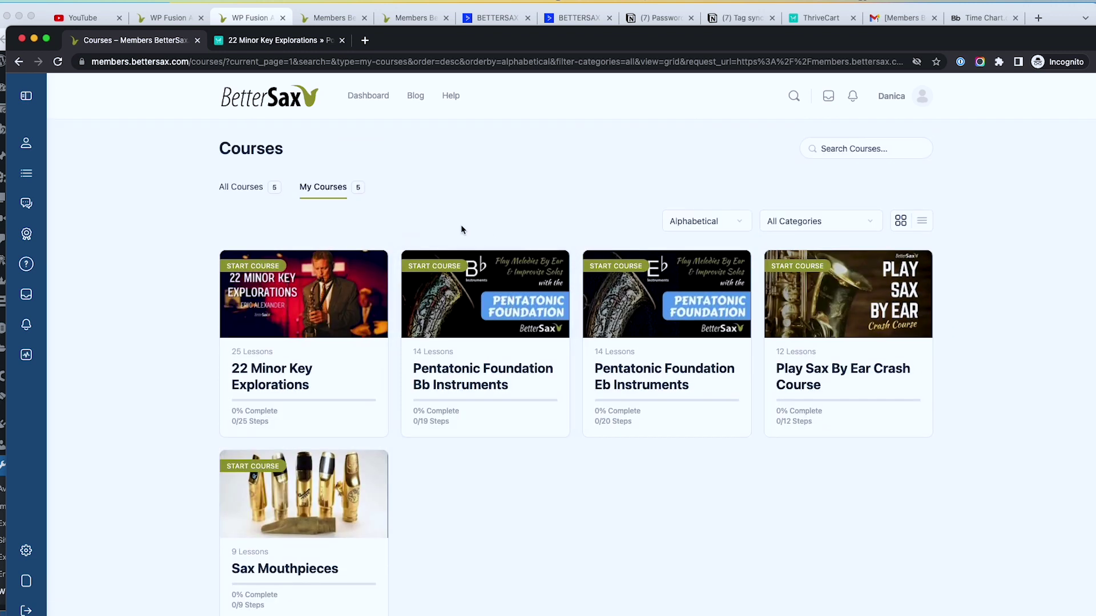
{"action": "scroll", "coordinate": [474, 234], "scroll_direction": "down", "scroll_amount": 2}
{"action": "scroll", "coordinate": [525, 359], "scroll_direction": "up", "scroll_amount": 2}
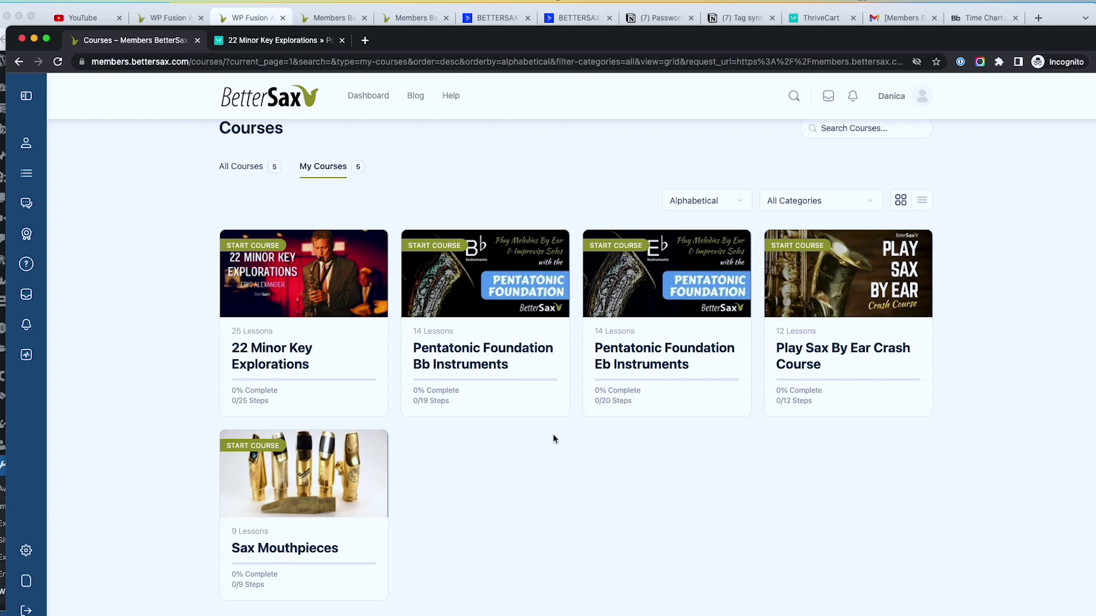
{"action": "left_click", "coordinate": [264, 19]}
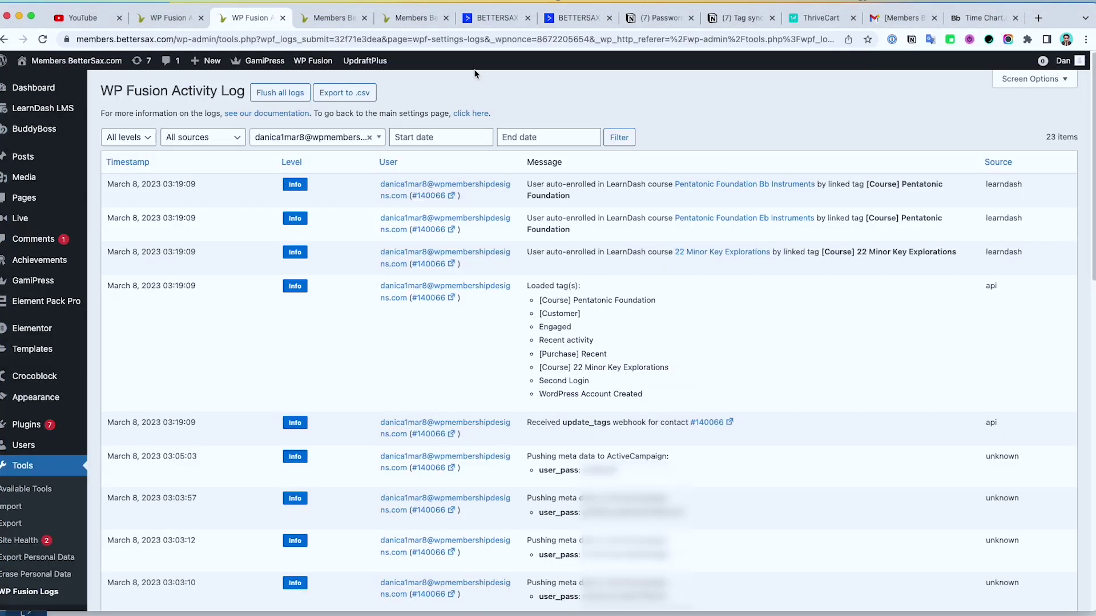
{"action": "left_click", "coordinate": [620, 137]}
Step: Reload My Courses, recheck the contact record, and confirm the LearnDash auto-enrolments in WP Fusion's log
{"action": "key", "text": "super+grave"}
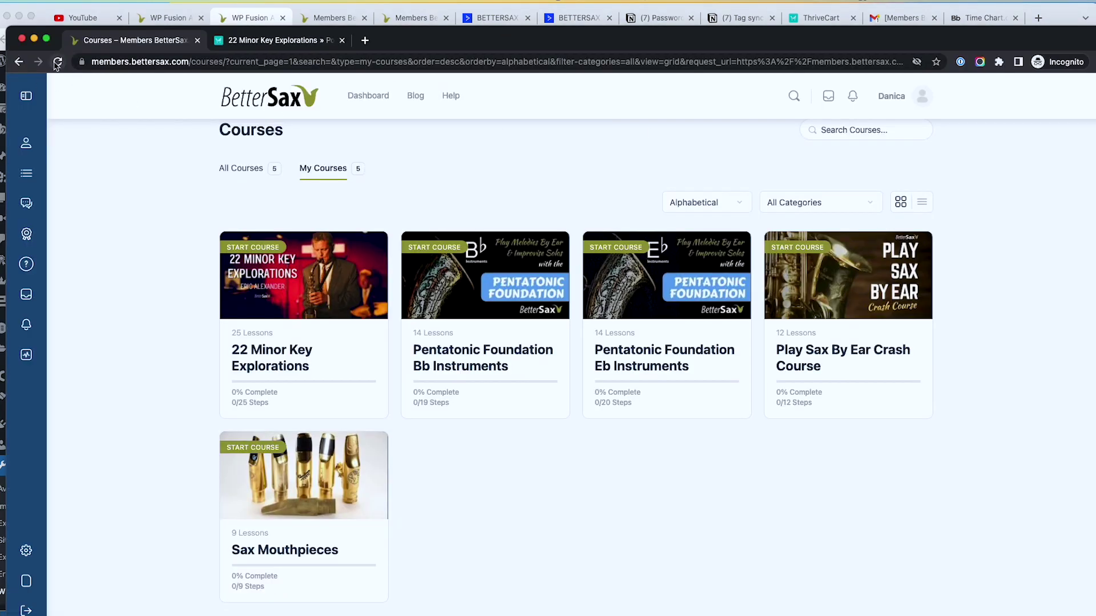
{"action": "left_click", "coordinate": [57, 62]}
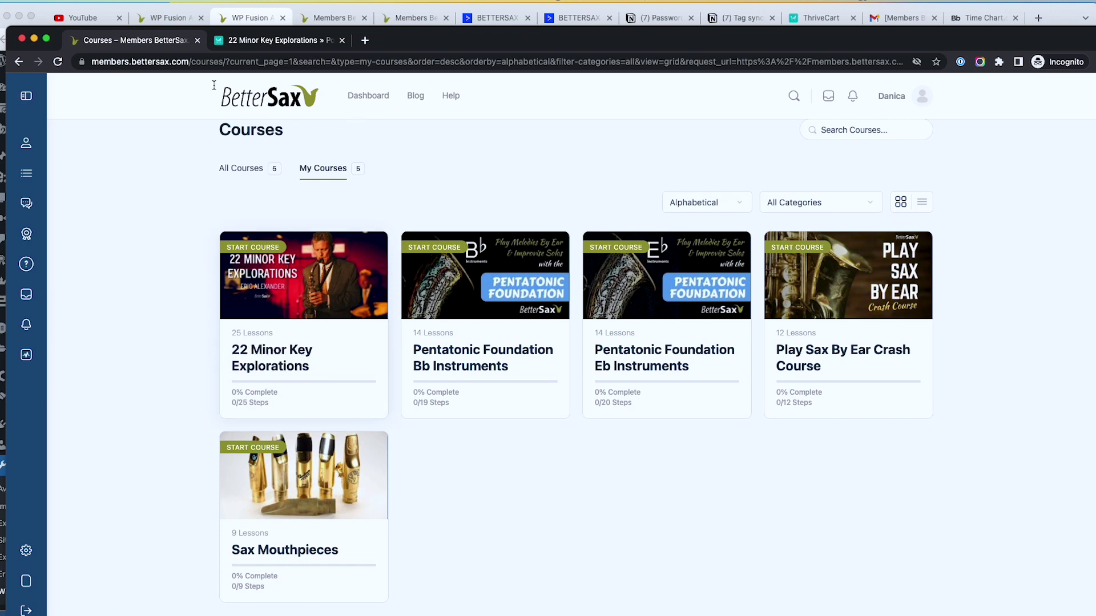
{"action": "left_click", "coordinate": [255, 44]}
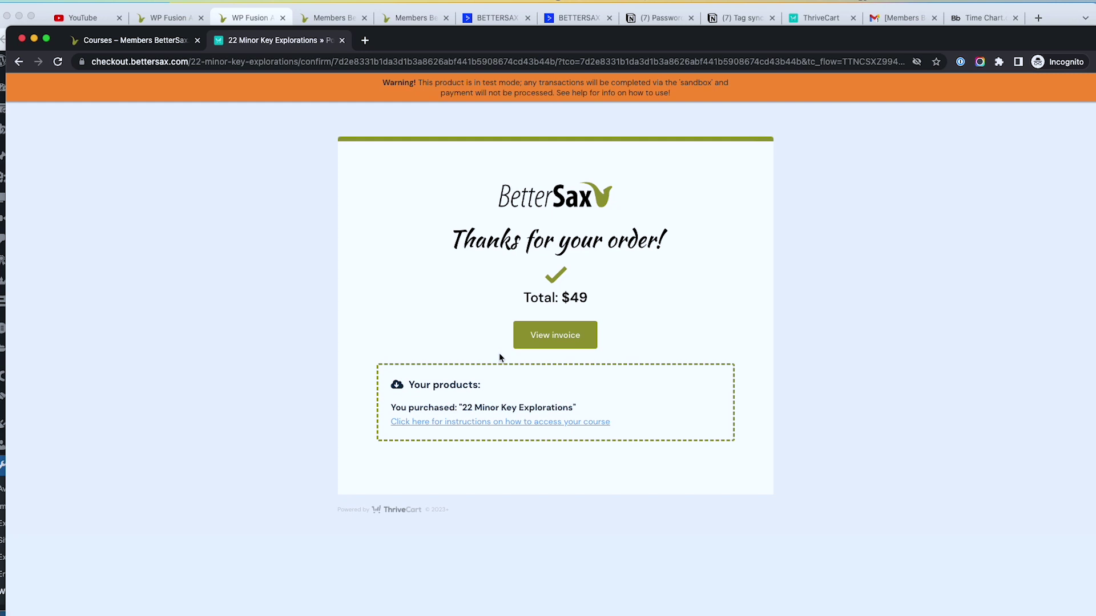
{"action": "left_click", "coordinate": [581, 20]}
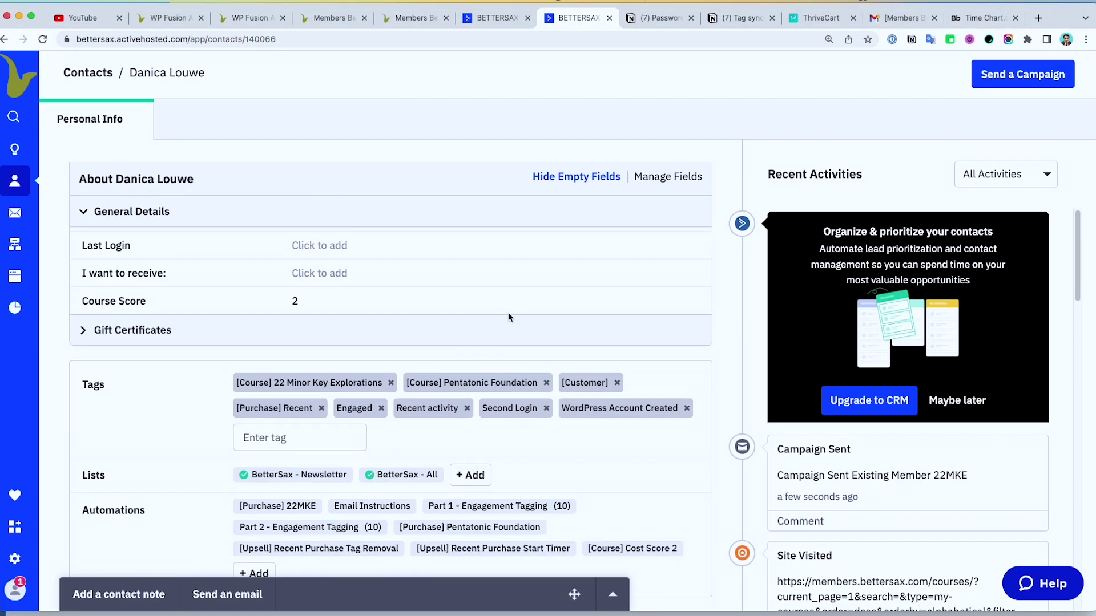
{"action": "mouse_move", "coordinate": [272, 453]}
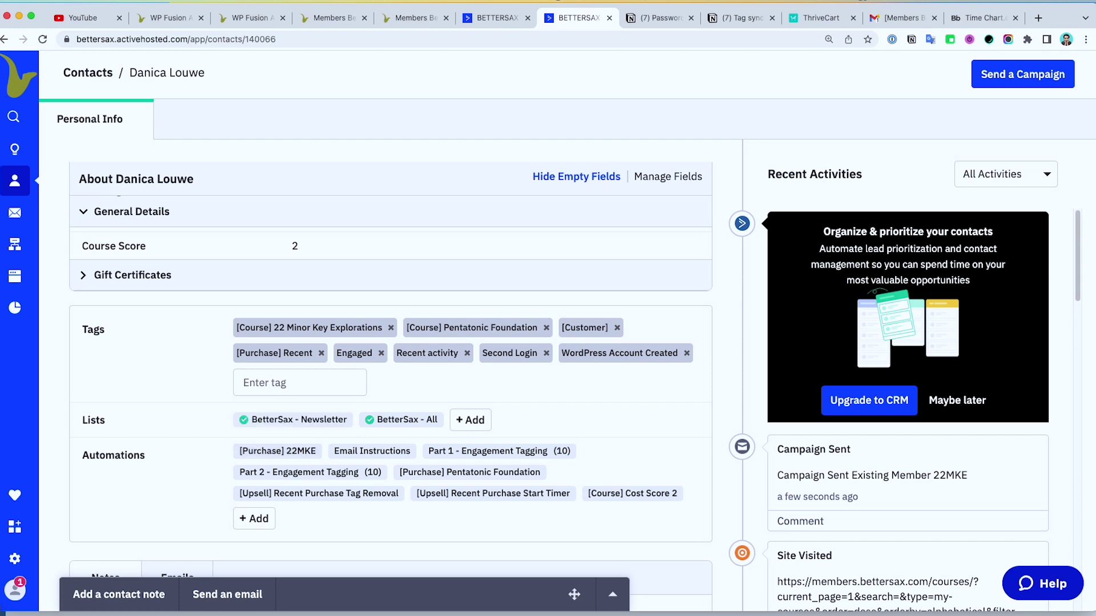
{"action": "key", "text": "super+grave"}
{"action": "left_click", "coordinate": [142, 41]}
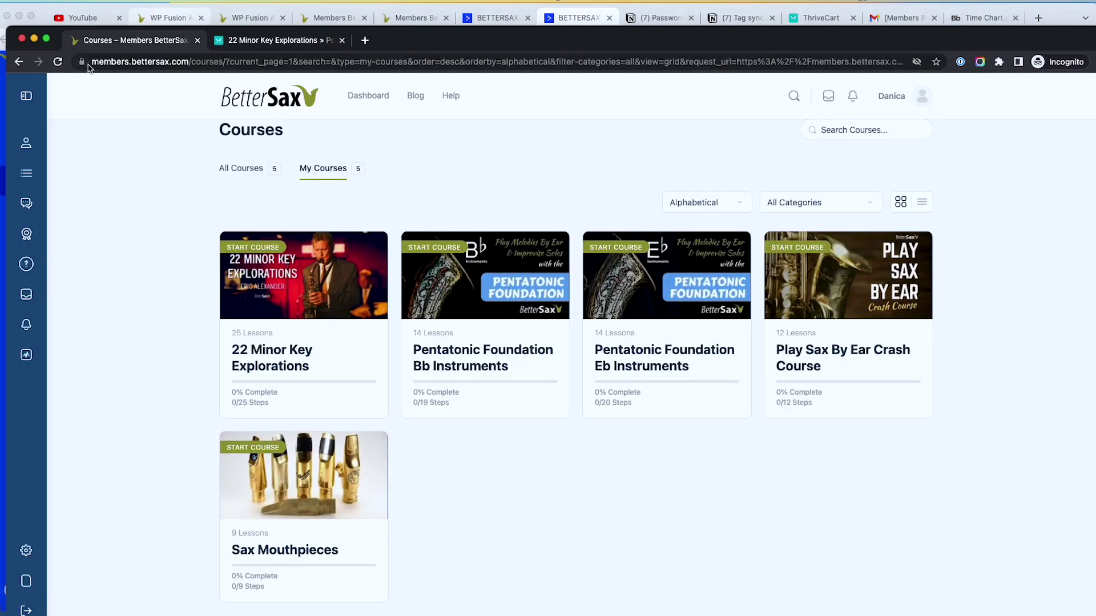
{"action": "left_click", "coordinate": [58, 62]}
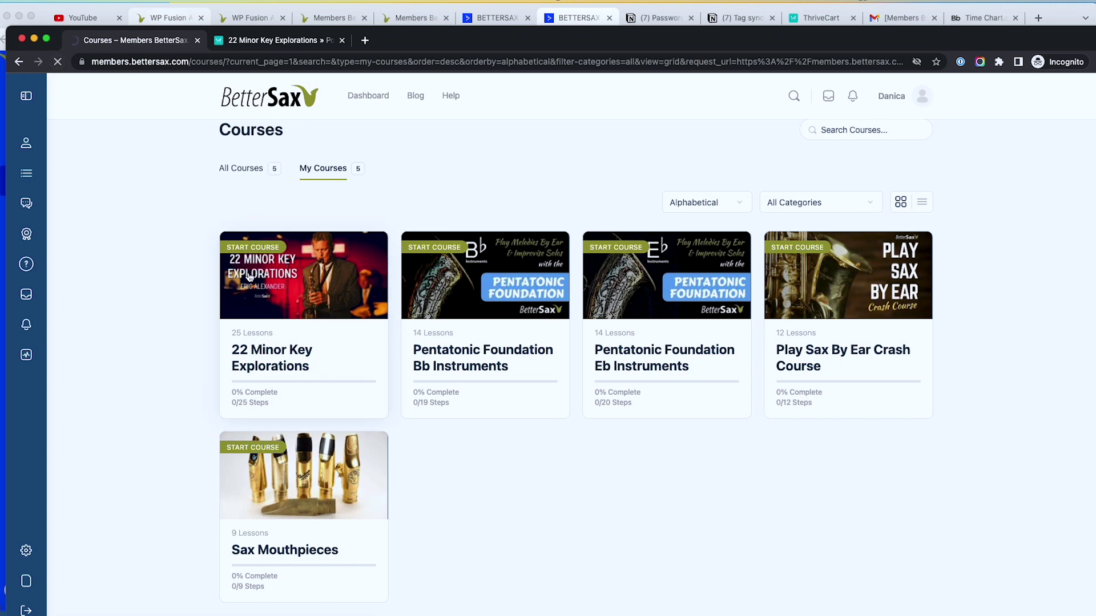
{"action": "left_click", "coordinate": [244, 23]}
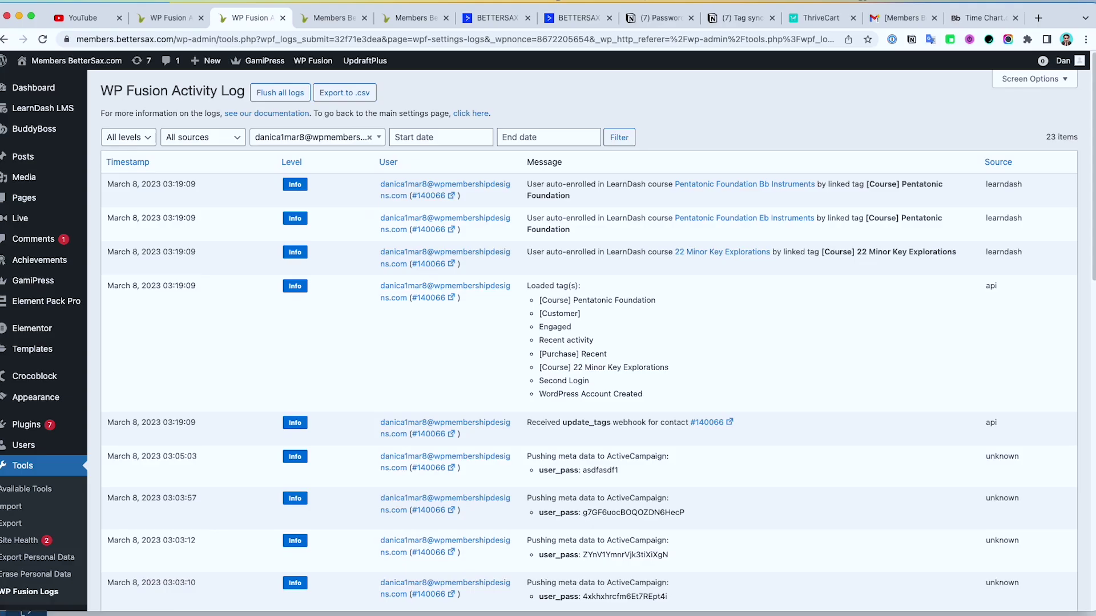
{"action": "key", "text": "super+grave"}
Step: Change the 22 Minor Key Explorations product status to Live and save it
{"action": "left_click", "coordinate": [837, 20]}
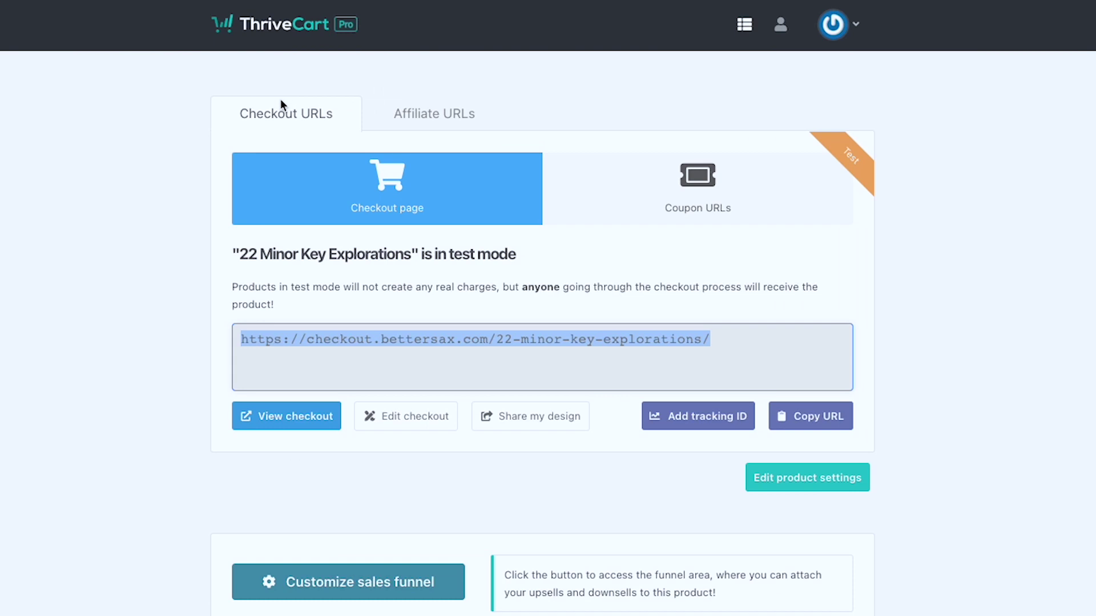
{"action": "left_click", "coordinate": [771, 487]}
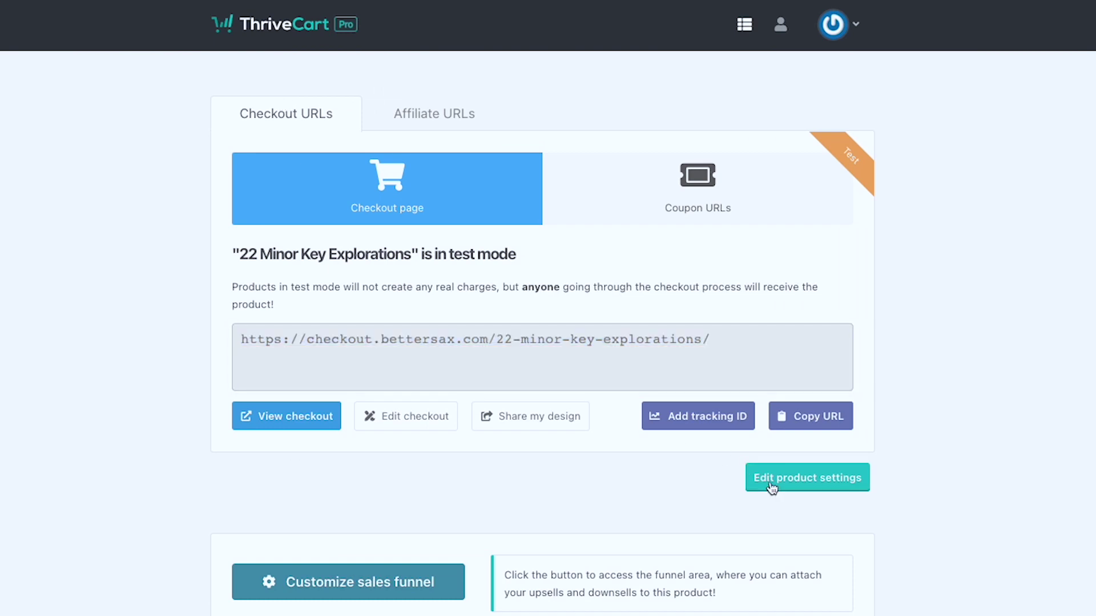
{"action": "left_click", "coordinate": [771, 485]}
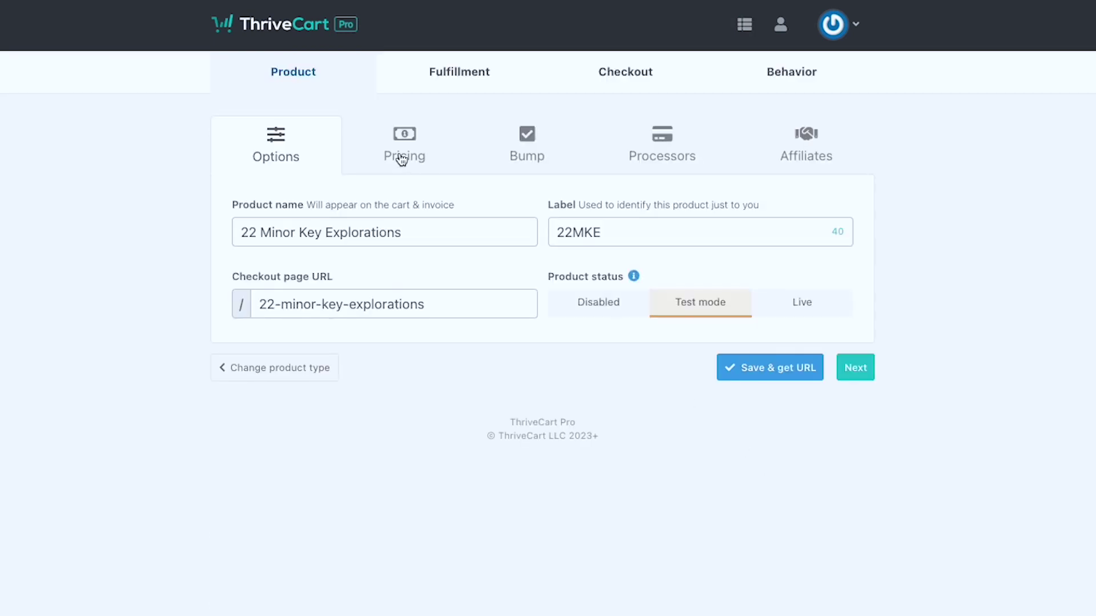
{"action": "left_click", "coordinate": [820, 314]}
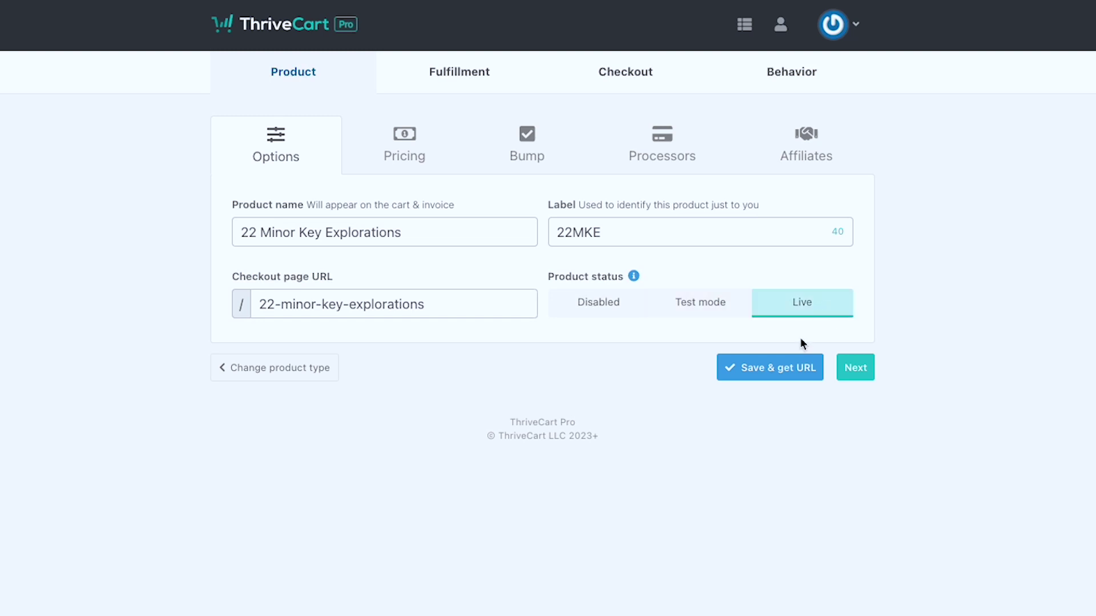
{"action": "left_click", "coordinate": [771, 376]}
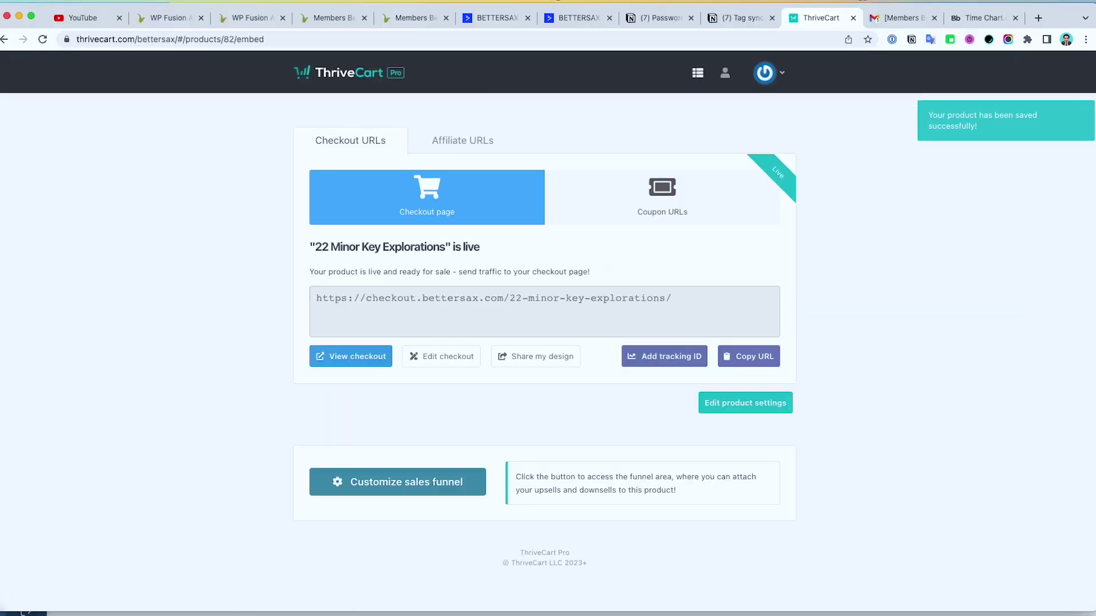
Step: Check the WP Fusion activity log, then return to the member's My Courses page listing five courses
{"action": "key", "text": "super+grave"}
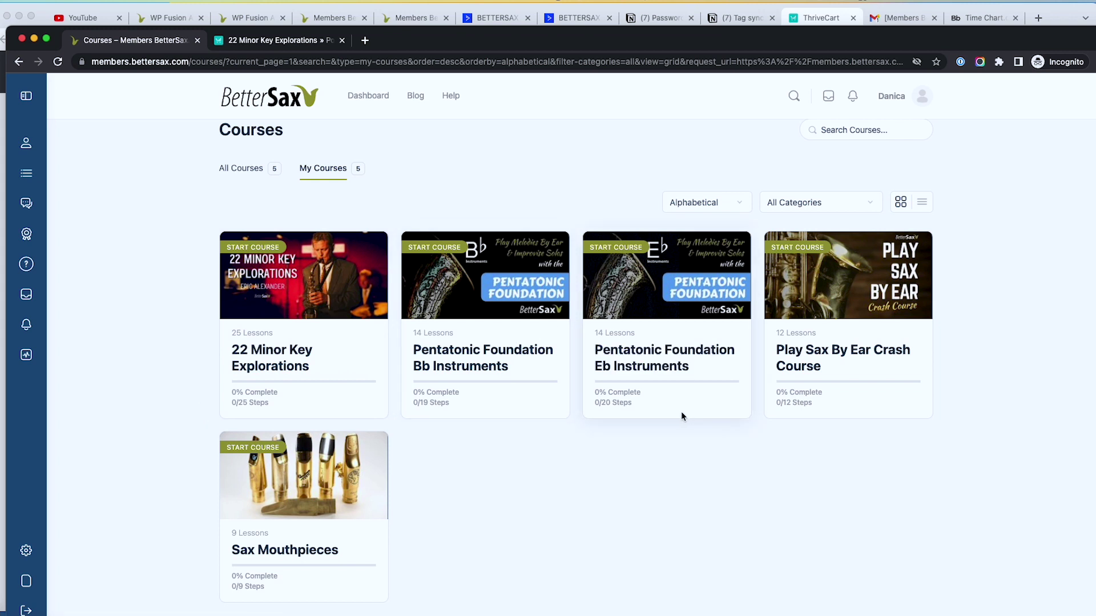
{"action": "left_click", "coordinate": [251, 17]}
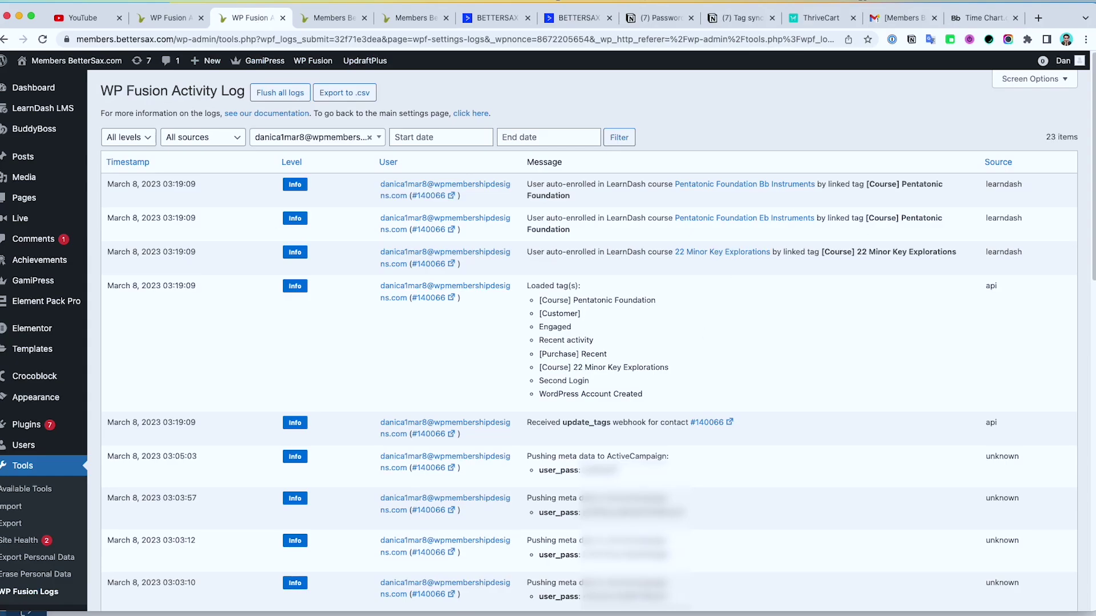
{"action": "key", "text": "super+grave"}
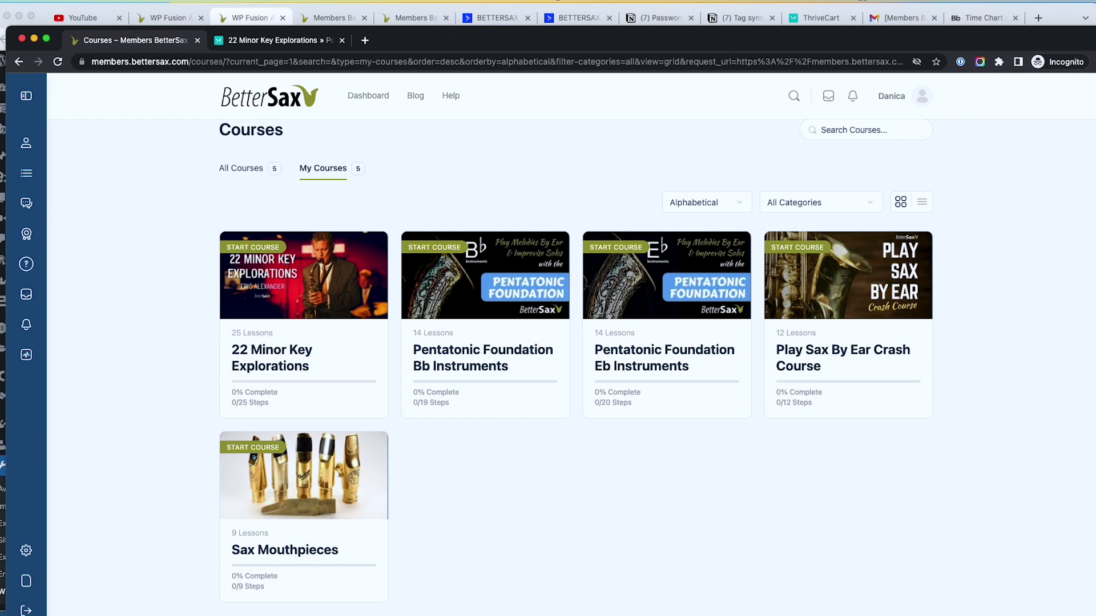